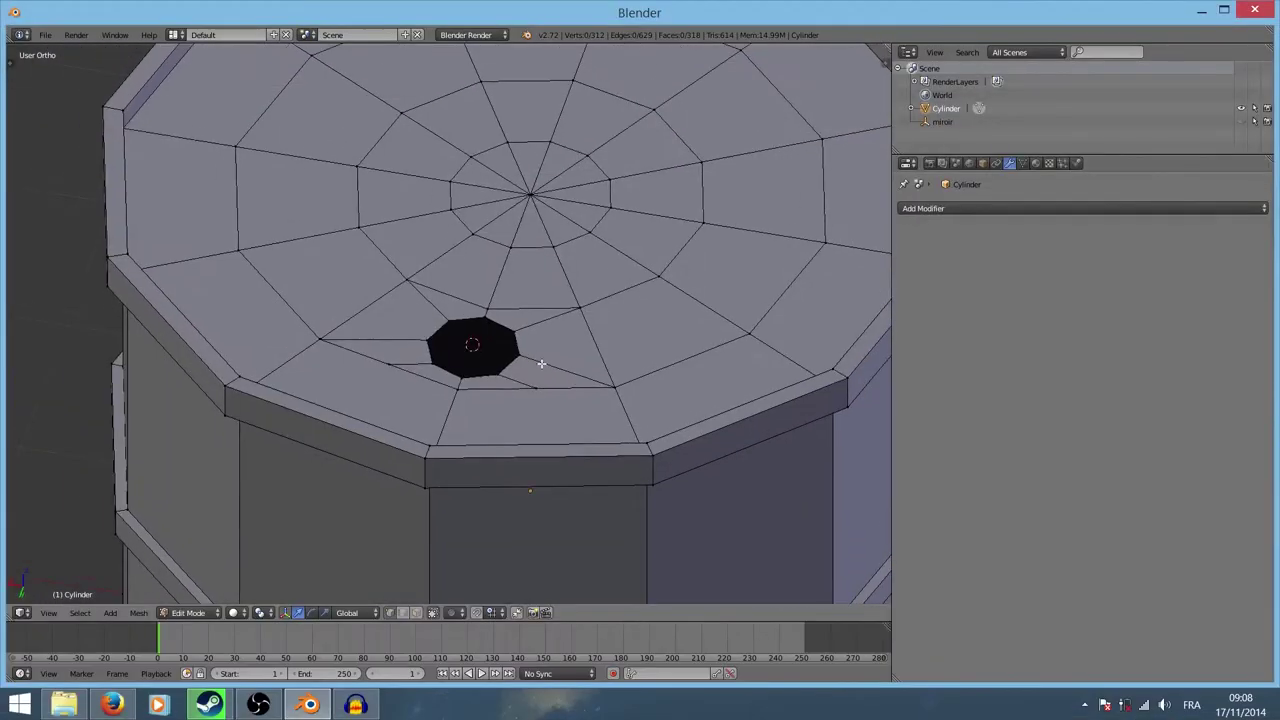
Step: Bring up the interaction mode pie menu over the barrel in the 3D viewport
key(Tab)
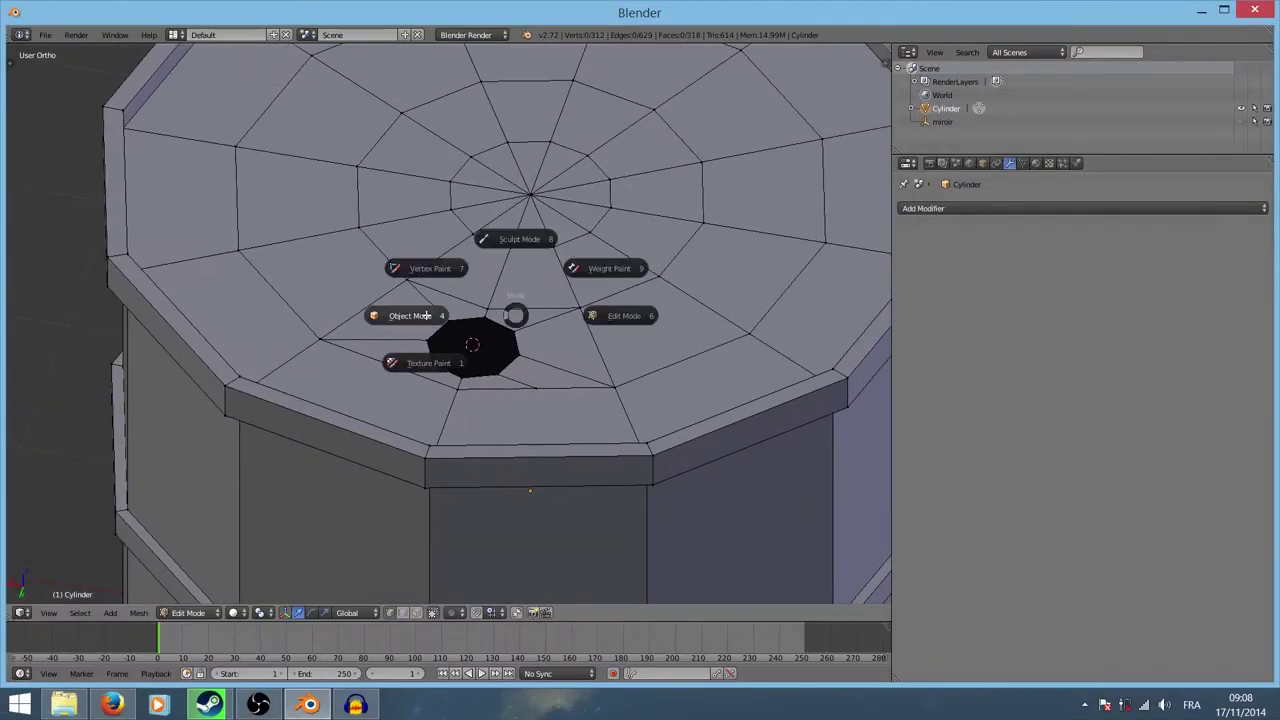
Step: Switch the barrel to Object Mode, then back into Edit Mode
click(419, 320)
scroll(500, 320, down, 3)
scroll(507, 323, up, 3)
key(Tab)
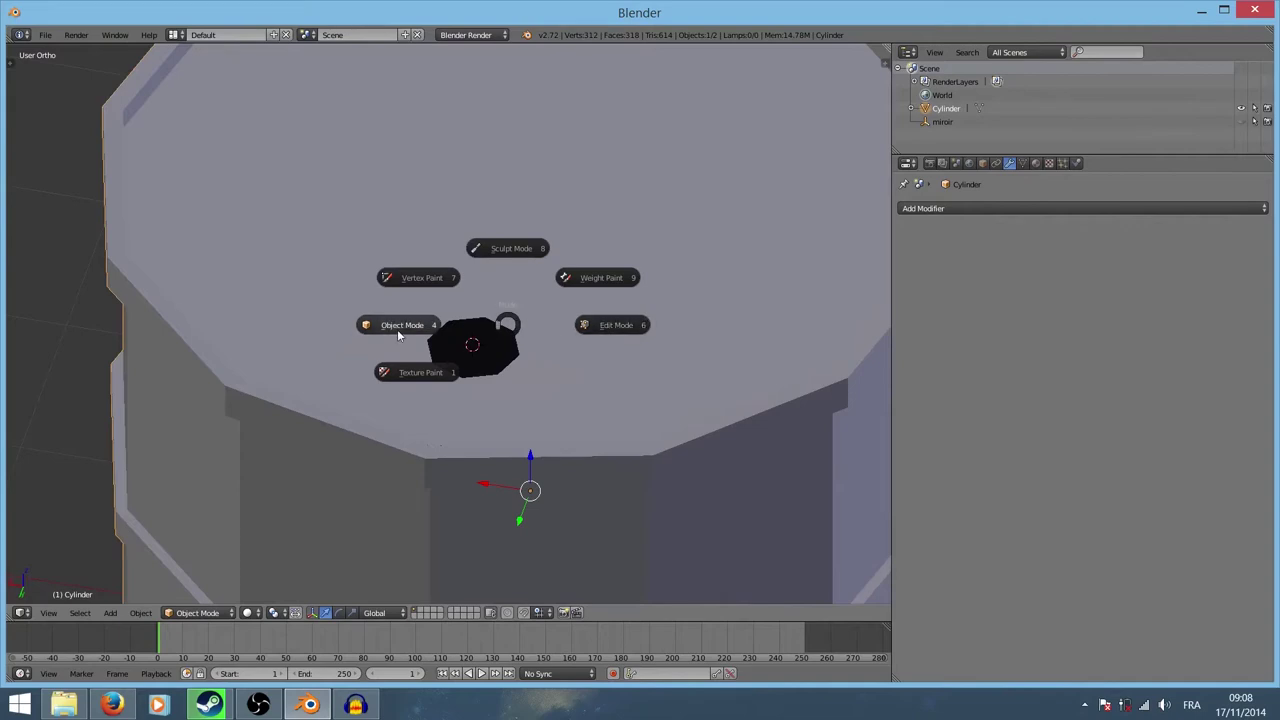
click(610, 324)
scroll(590, 320, down, 4)
scroll(563, 322, up, 4)
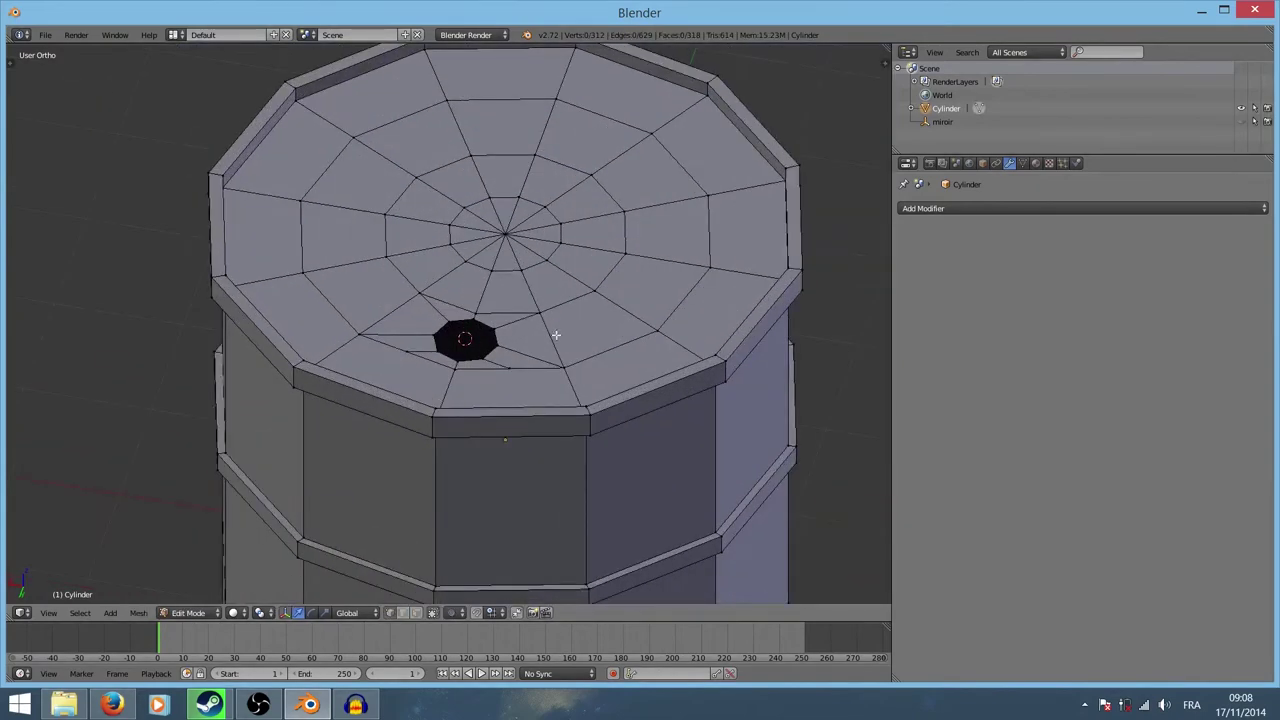
Step: Orbit around the barrel's top cap and underside, then call up the mesh selection modes
mouse_move(612, 331)
middle_down()
mouse_move(575, 335)
mouse_move(490, 309)
middle_up()
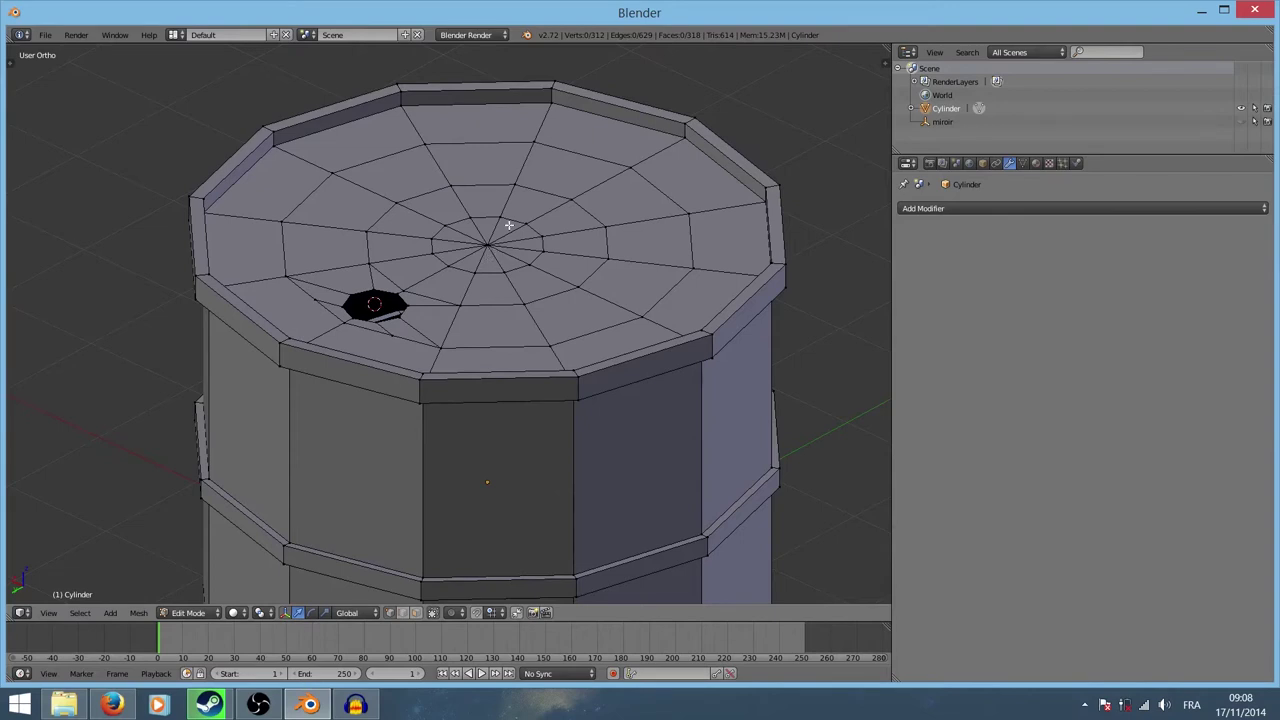
scroll(501, 225, down, 4)
scroll(520, 370, down, 2)
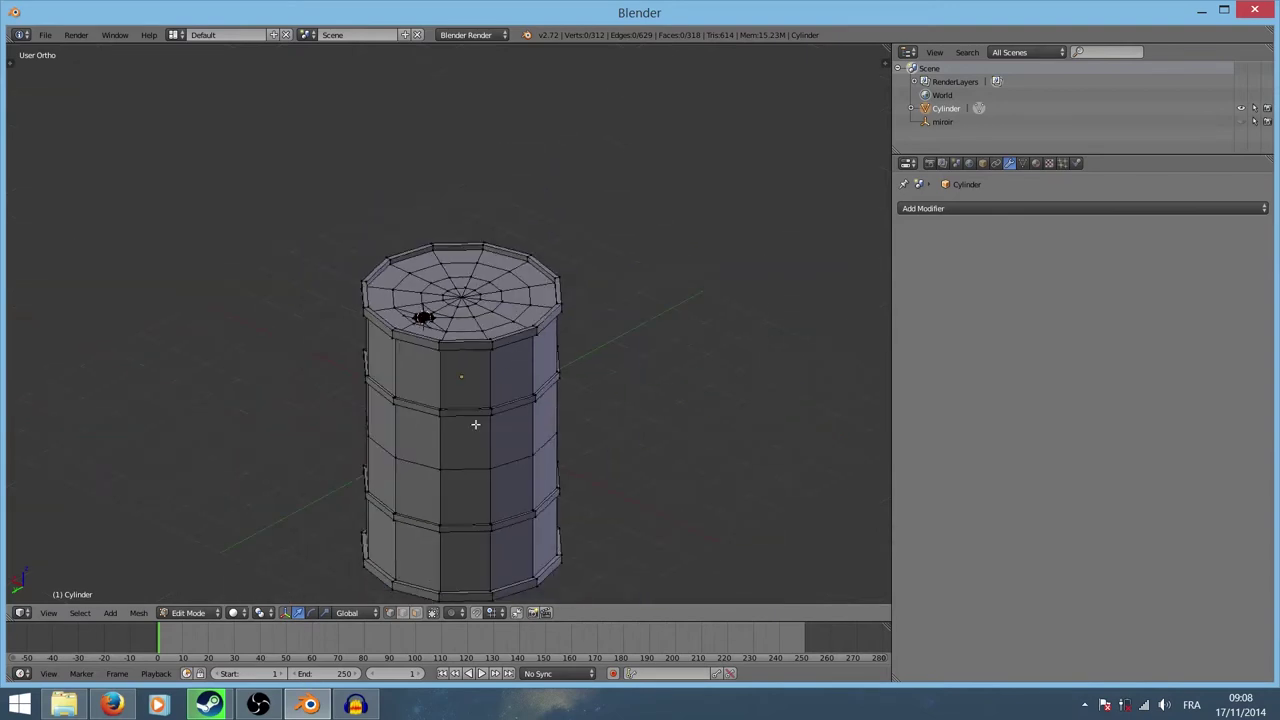
mouse_move(475, 424)
middle_down()
mouse_move(500, 300)
mouse_move(517, 312)
mouse_move(534, 417)
middle_up()
scroll(466, 380, up, 2)
scroll(491, 291, up, 3)
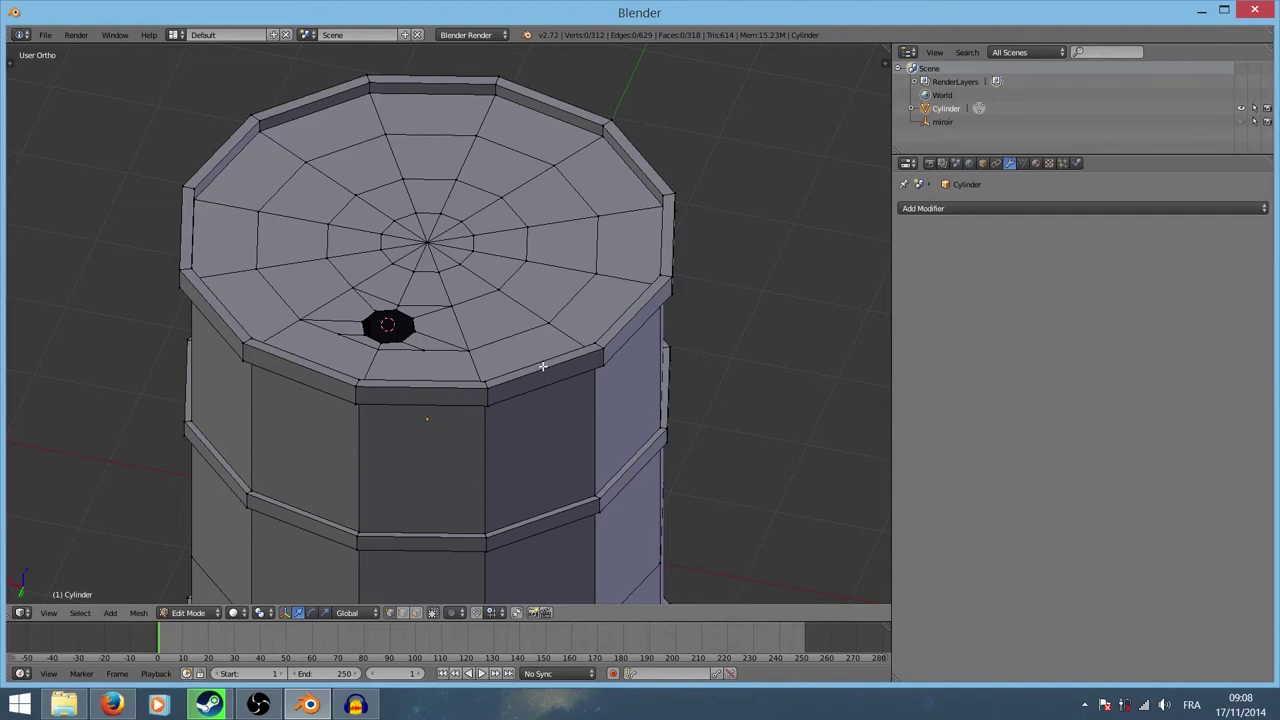
scroll(464, 369, up, 5)
scroll(466, 323, down, 5)
mouse_move(474, 423)
middle_down()
mouse_move(480, 214)
mouse_move(389, 300)
mouse_move(492, 463)
middle_up()
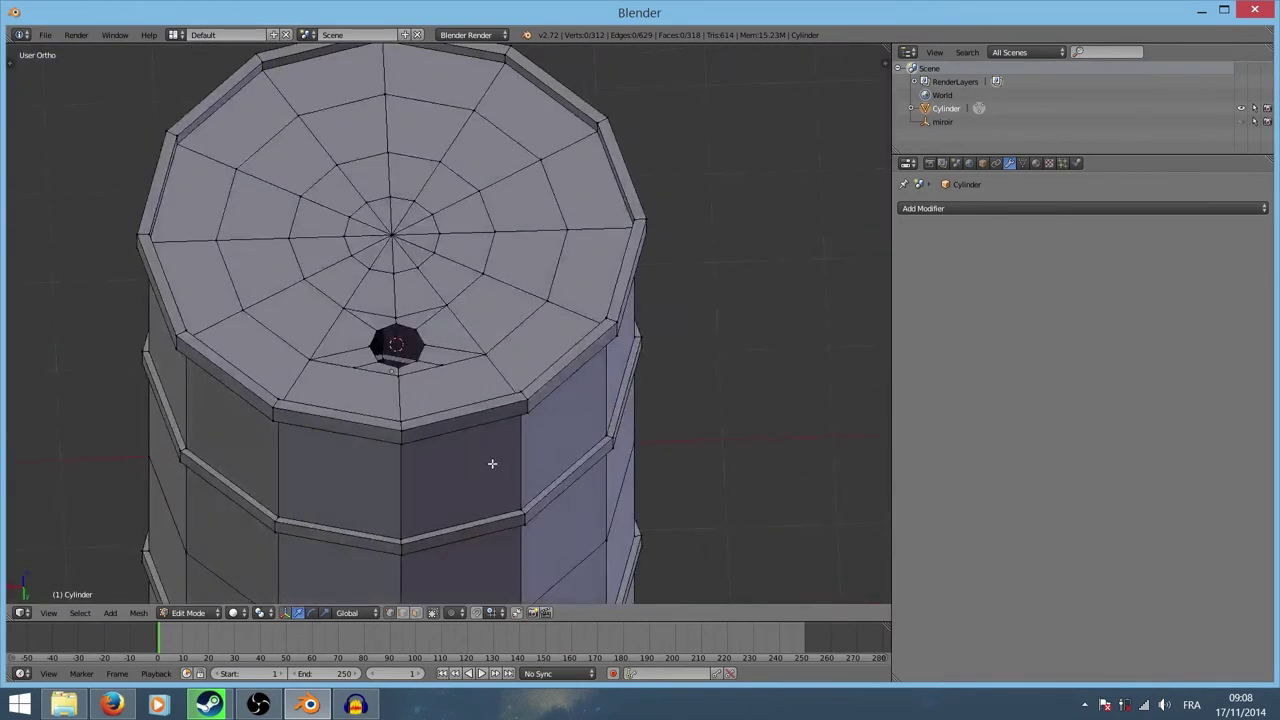
scroll(475, 383, up, 2)
key(ctrl+Tab)
Step: In face select mode, loop-select the top cap rings from rim strip to the faces around the bung
click(488, 401)
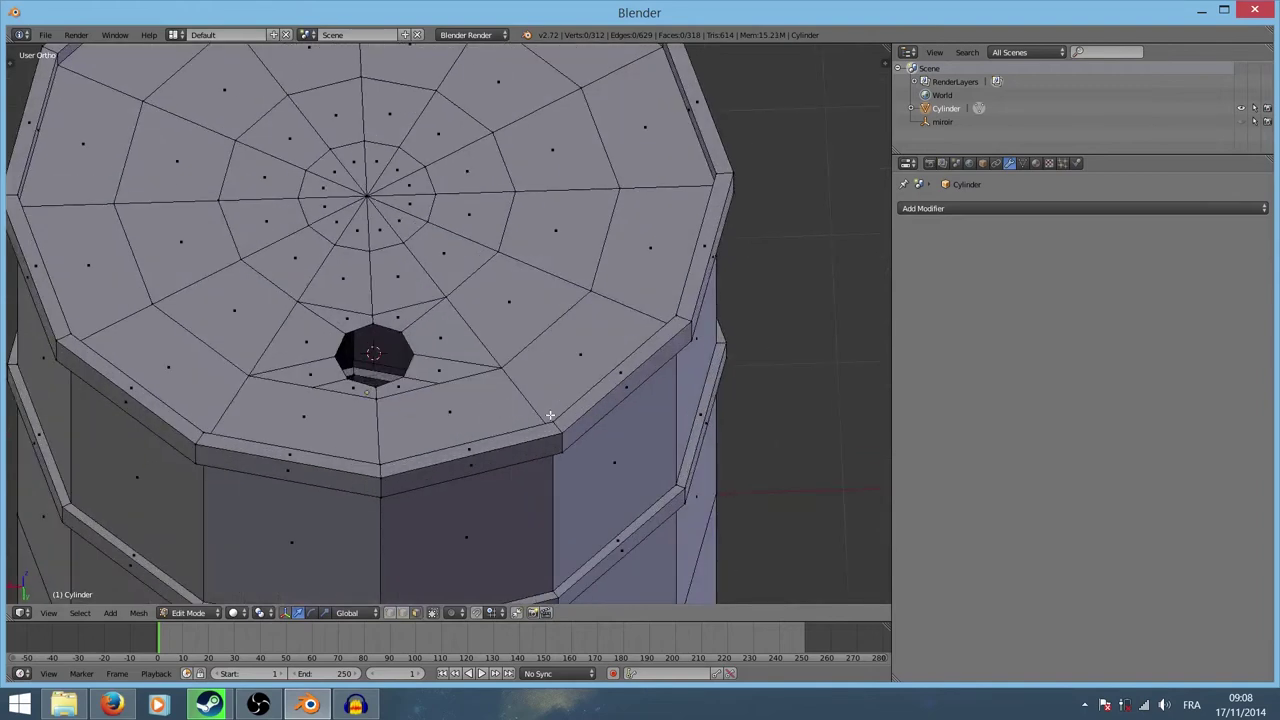
alt+right_click(558, 425)
alt+shift+right_click(516, 379)
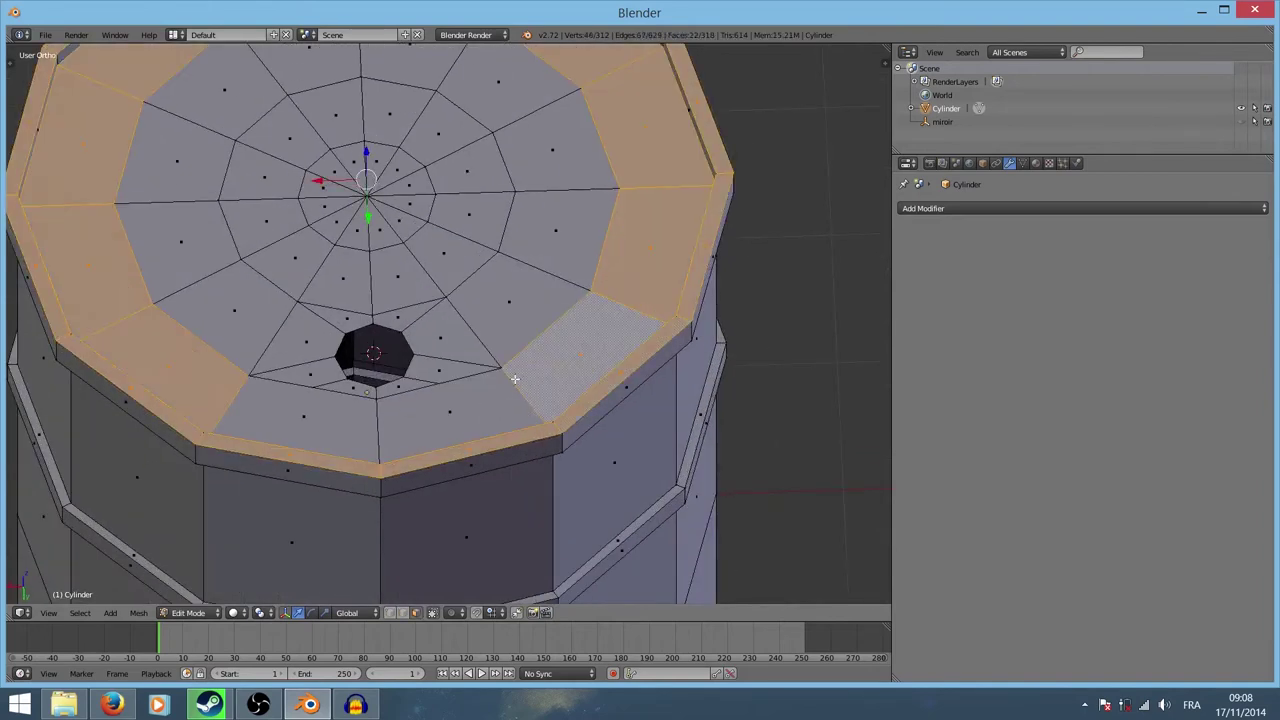
alt+shift+right_click(485, 339)
alt+shift+right_click(437, 284)
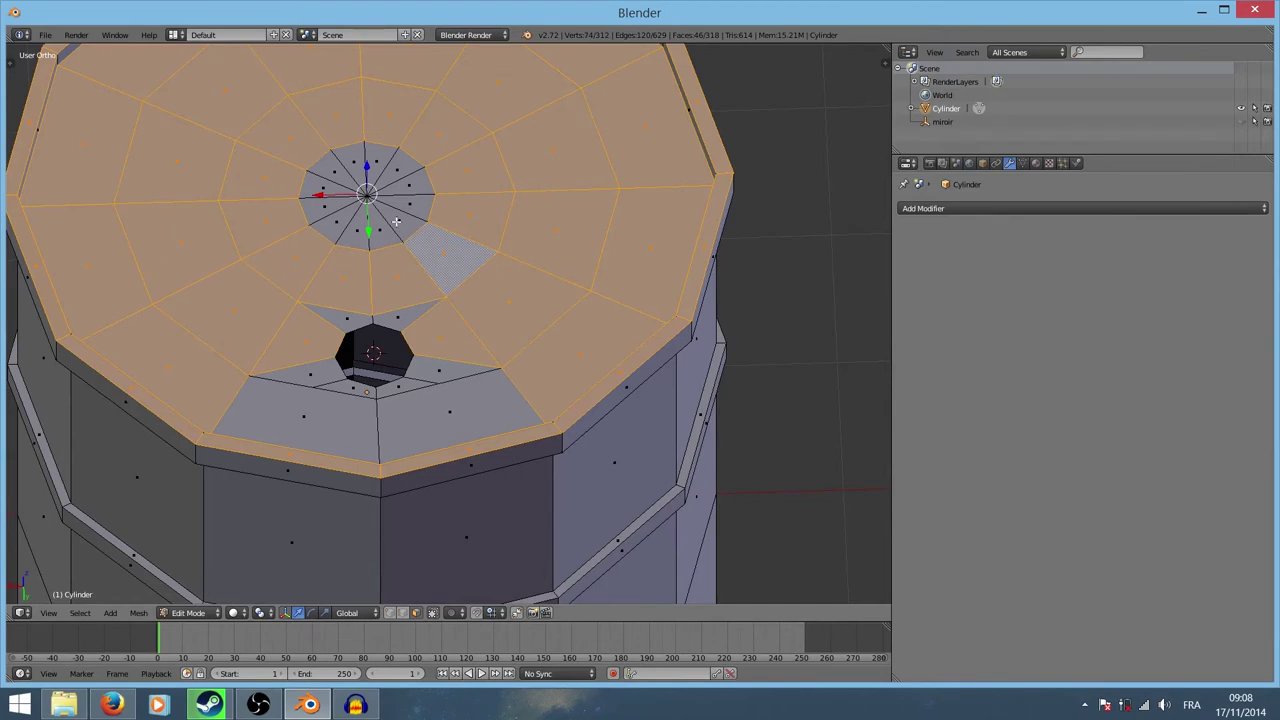
alt+shift+right_click(396, 214)
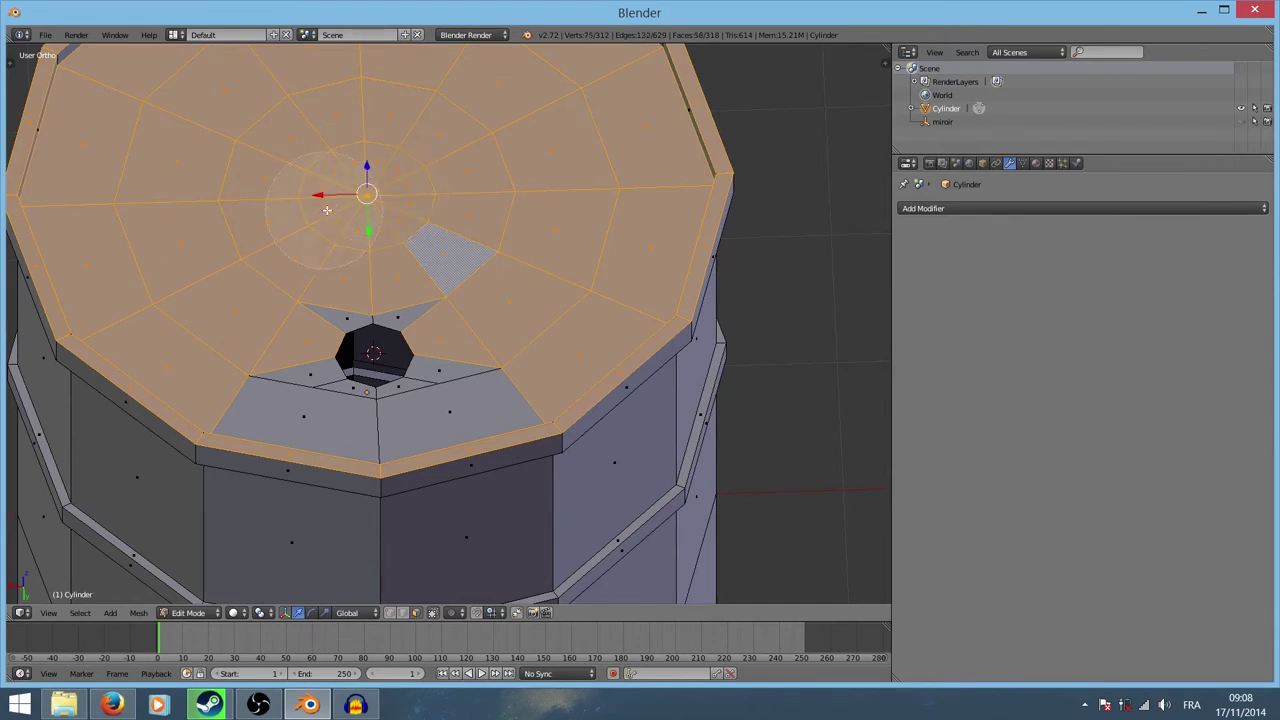
alt+shift+right_click(416, 312)
alt+shift+right_click(419, 422)
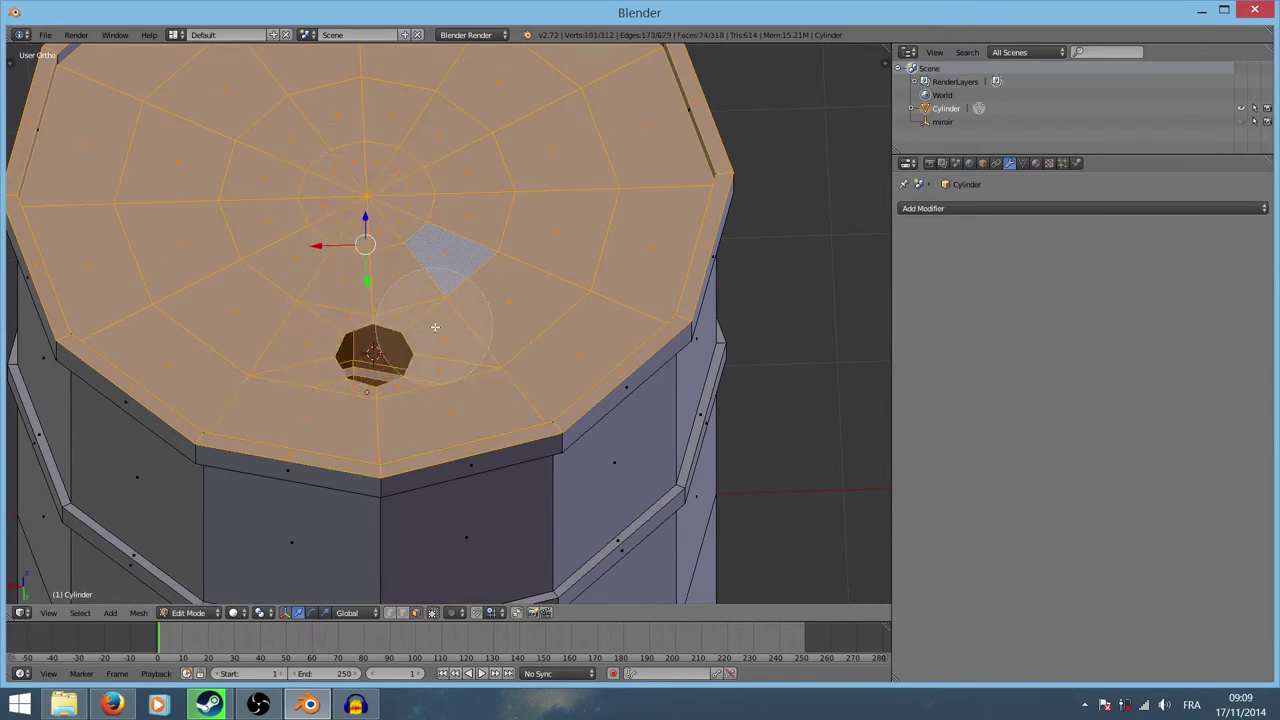
Step: Add the cap's inner rim wall face loop and orbit to check the selection
scroll(419, 422, down, 3)
middle_drag(419, 422, 665, 348)
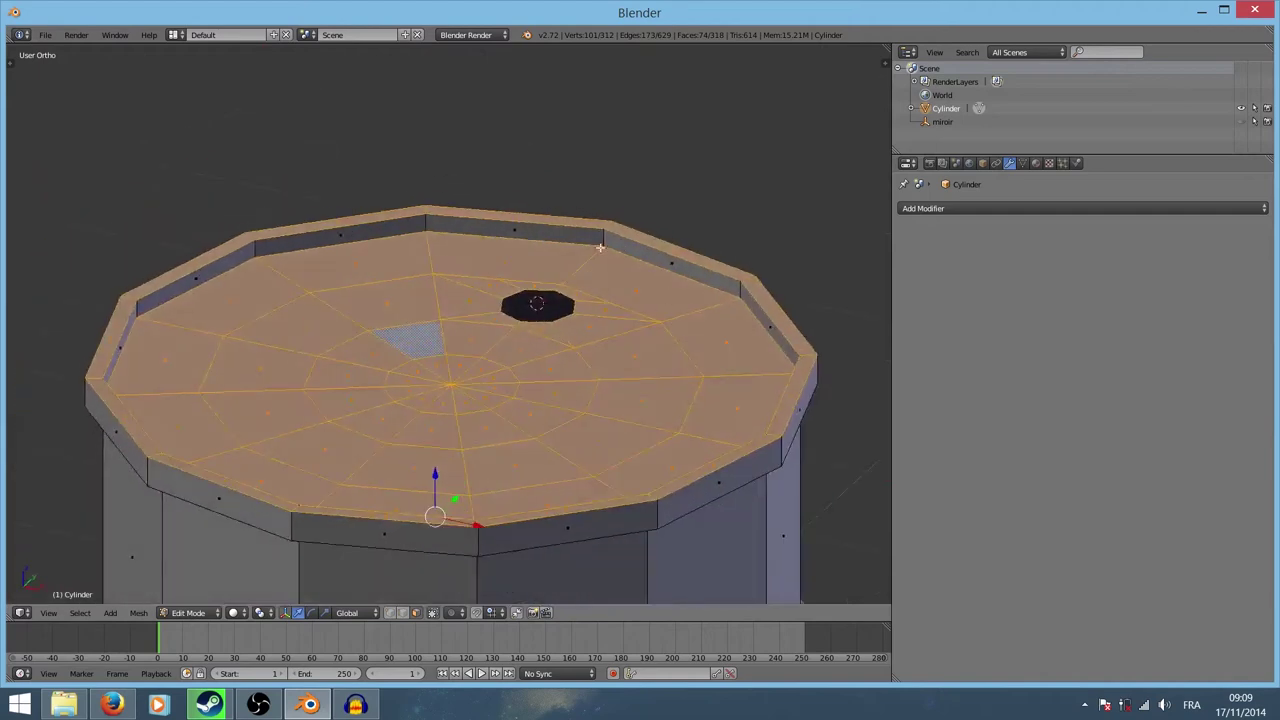
scroll(600, 247, up, 6)
middle_drag(506, 274, 442, 345)
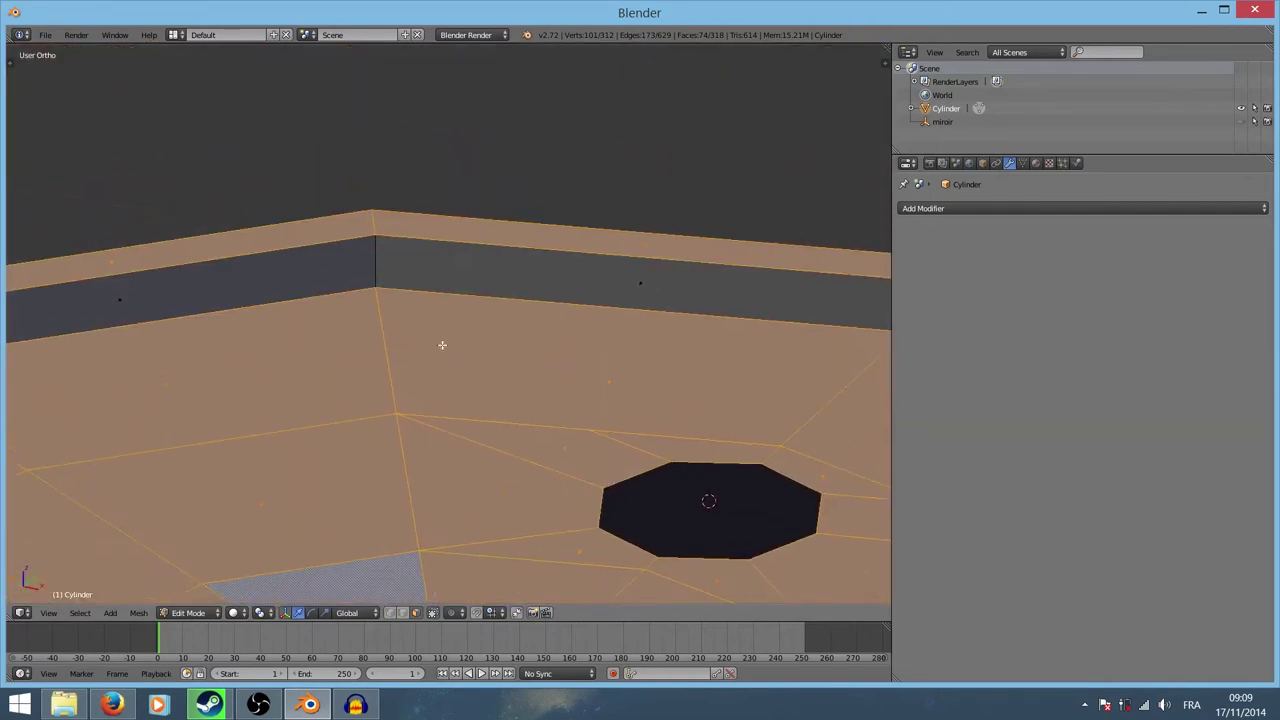
alt+shift+right_click(369, 261)
scroll(443, 323, down, 2)
scroll(443, 323, down, 4)
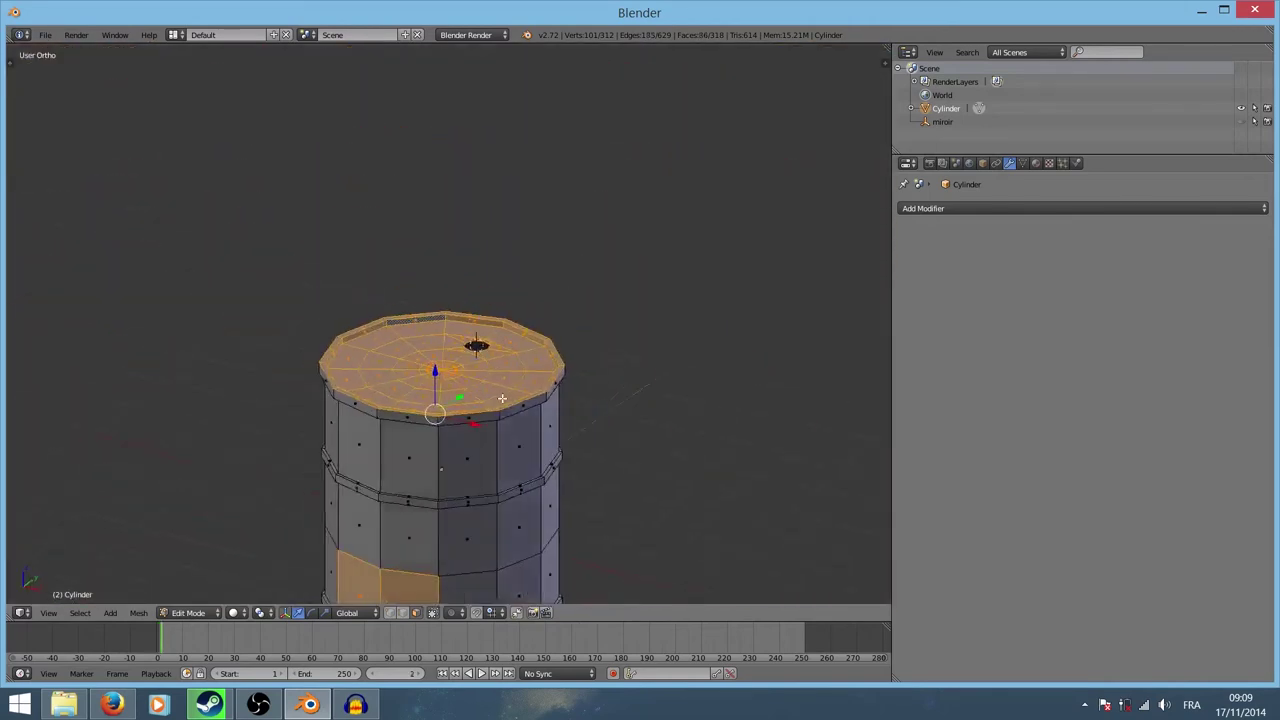
mouse_move(502, 398)
middle_down()
mouse_move(499, 440)
mouse_move(604, 358)
mouse_move(552, 248)
mouse_move(493, 313)
mouse_move(455, 410)
middle_up()
Step: Circle-deselect the stray side faces, then loop-select the bottom cap's bevelled strip and inner rings
key(c)
key(Escape)
mouse_move(522, 286)
middle_down()
mouse_move(493, 177)
mouse_move(470, 200)
mouse_move(475, 355)
middle_up()
scroll(428, 194, up, 2)
scroll(430, 220, up, 2)
scroll(440, 238, up, 2)
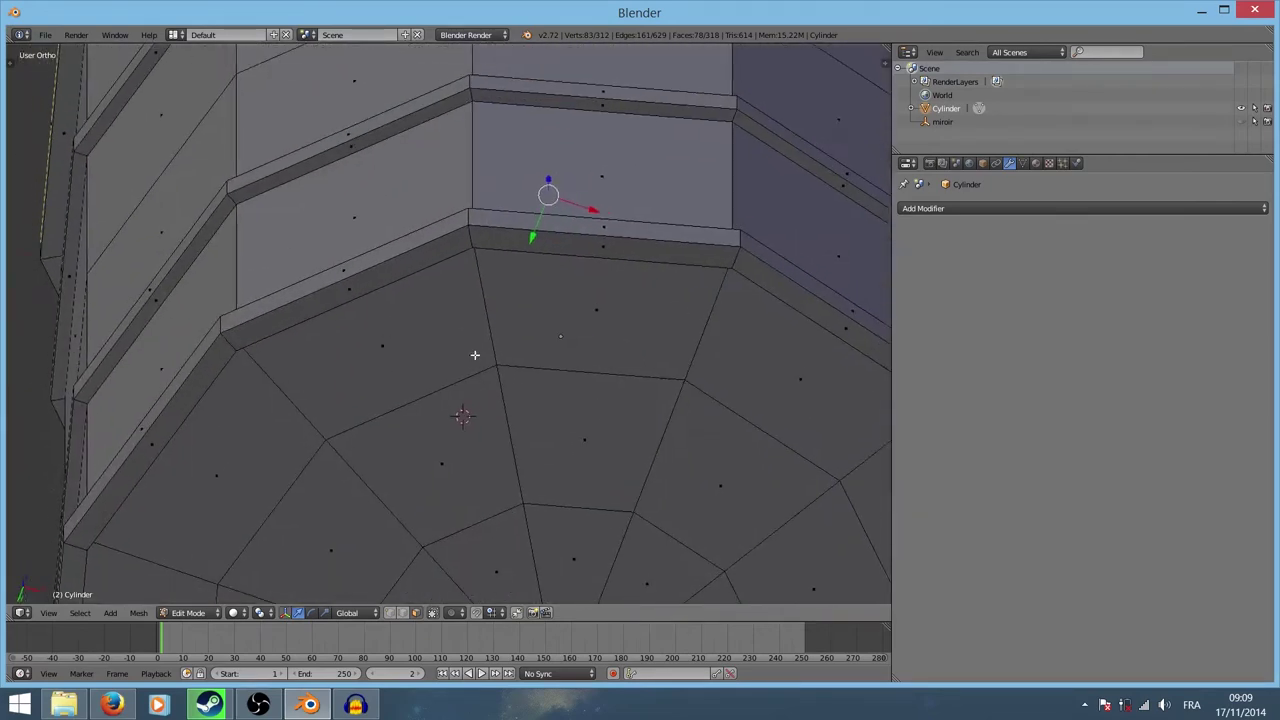
alt+shift+right_click(487, 259)
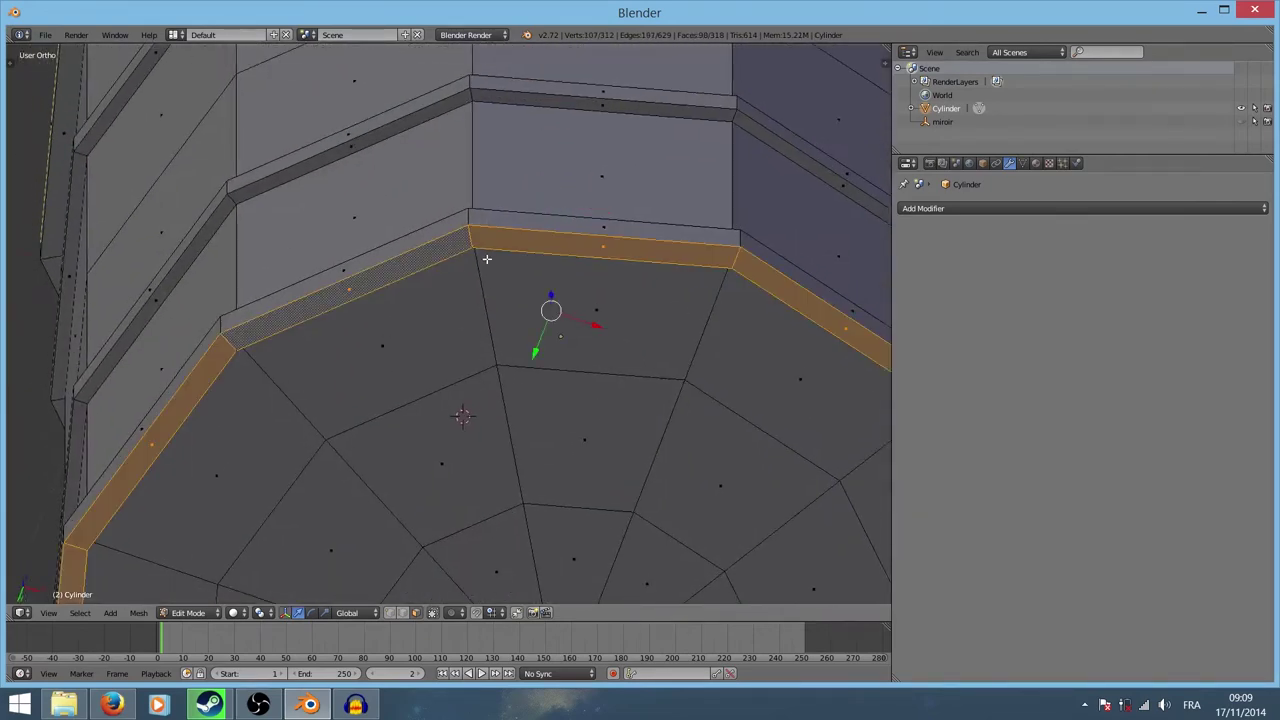
alt+shift+right_click(480, 285)
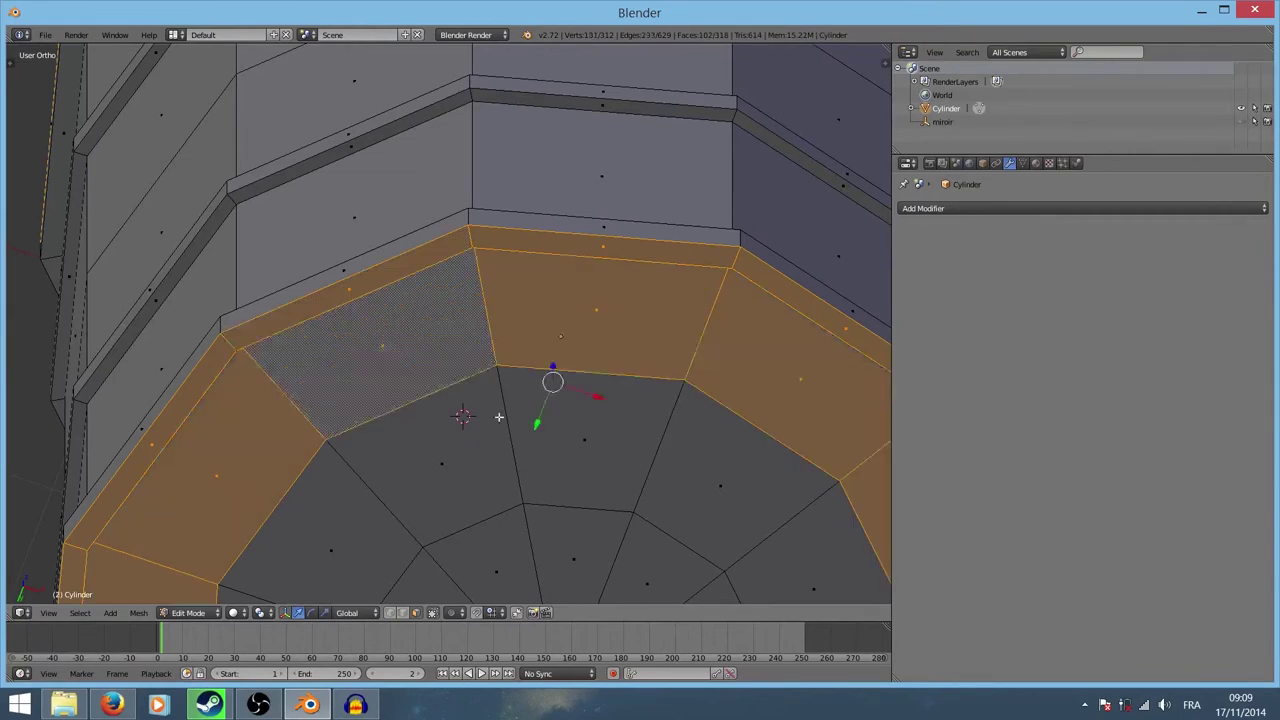
alt+shift+right_click(508, 423)
alt+shift+right_click(531, 549)
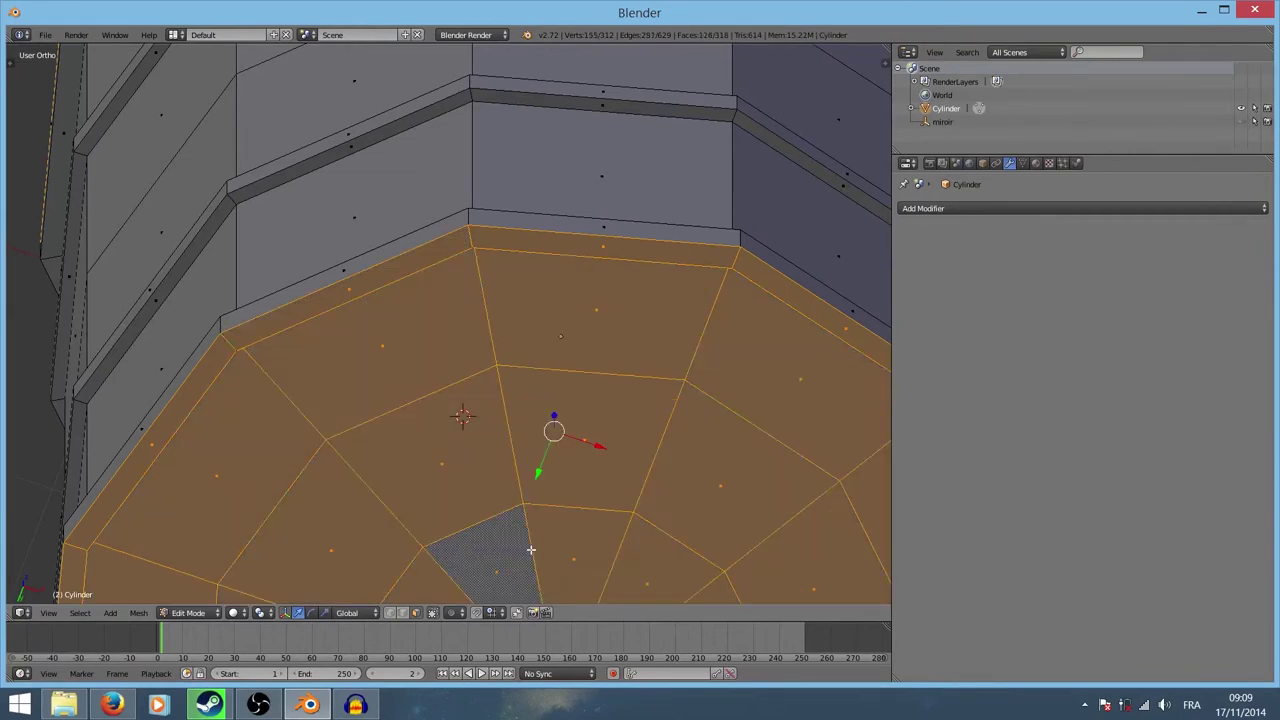
Step: Add the bottom cap's centre fan, removing one wrongly added loop
middle_drag(570, 523, 507, 335)
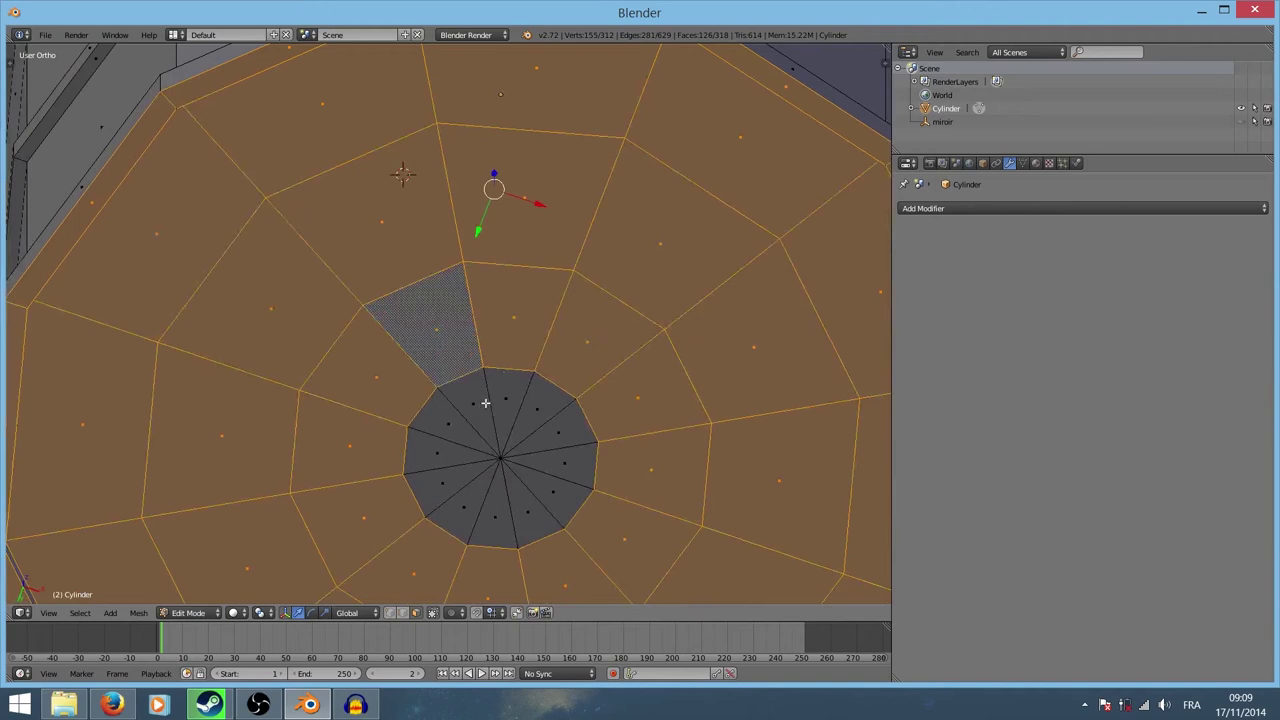
alt+shift+right_click(489, 398)
alt+shift+right_click(489, 398)
alt+shift+right_click(482, 408)
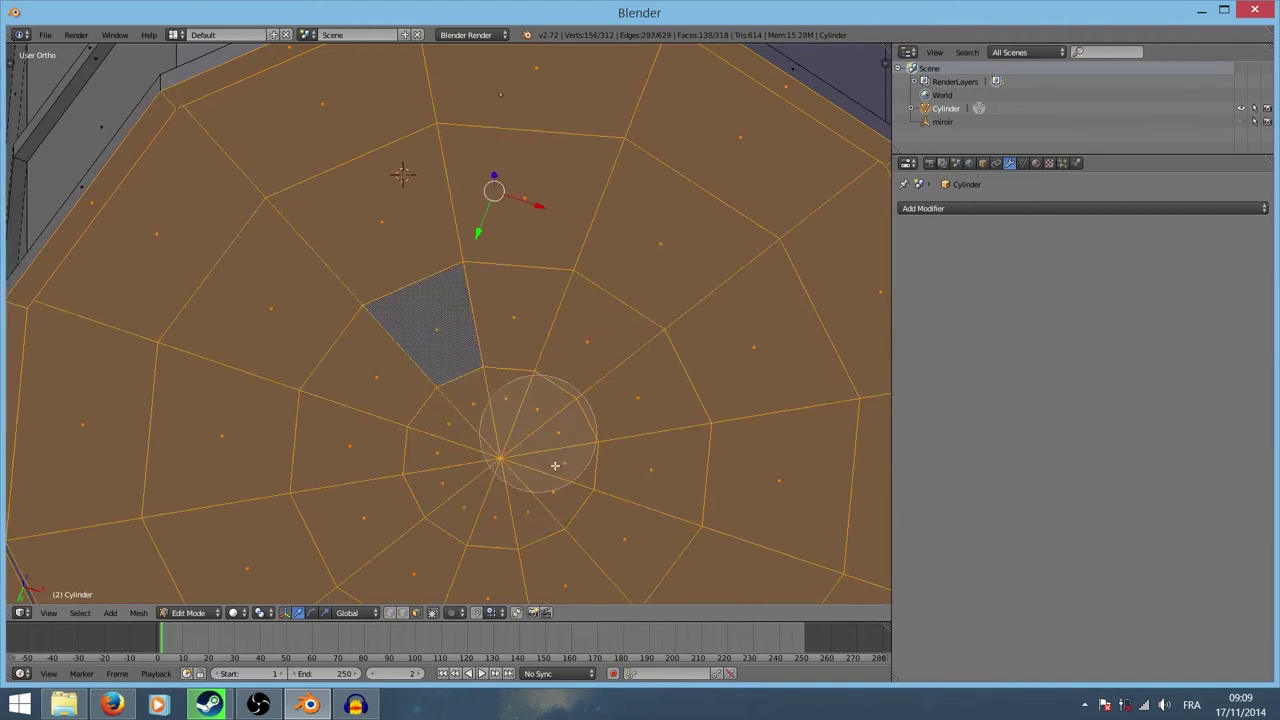
mouse_move(482, 408)
middle_down()
mouse_move(534, 449)
mouse_move(515, 316)
mouse_move(491, 306)
mouse_move(474, 54)
middle_up()
scroll(489, 223, down, 5)
Step: Add the last rim face loop so both caps are selected (150 faces)
scroll(489, 223, up, 1)
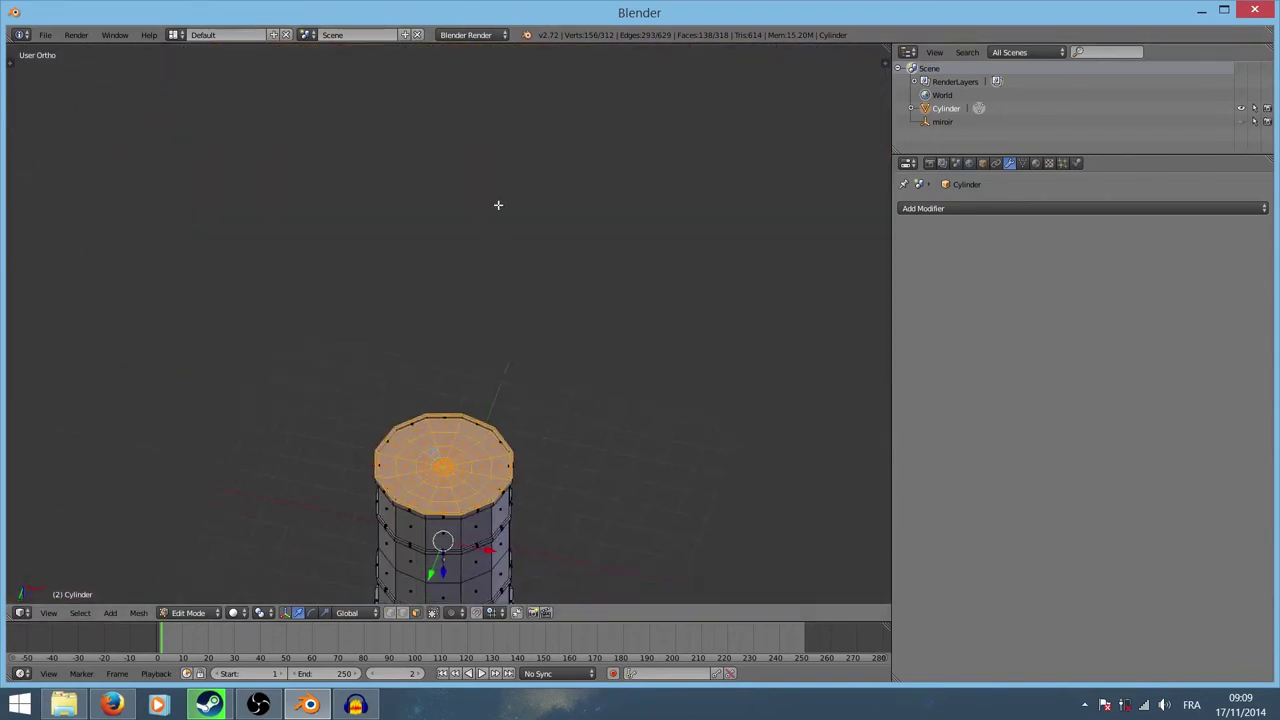
scroll(497, 203, up, 2)
scroll(517, 206, up, 2)
scroll(500, 203, up, 1)
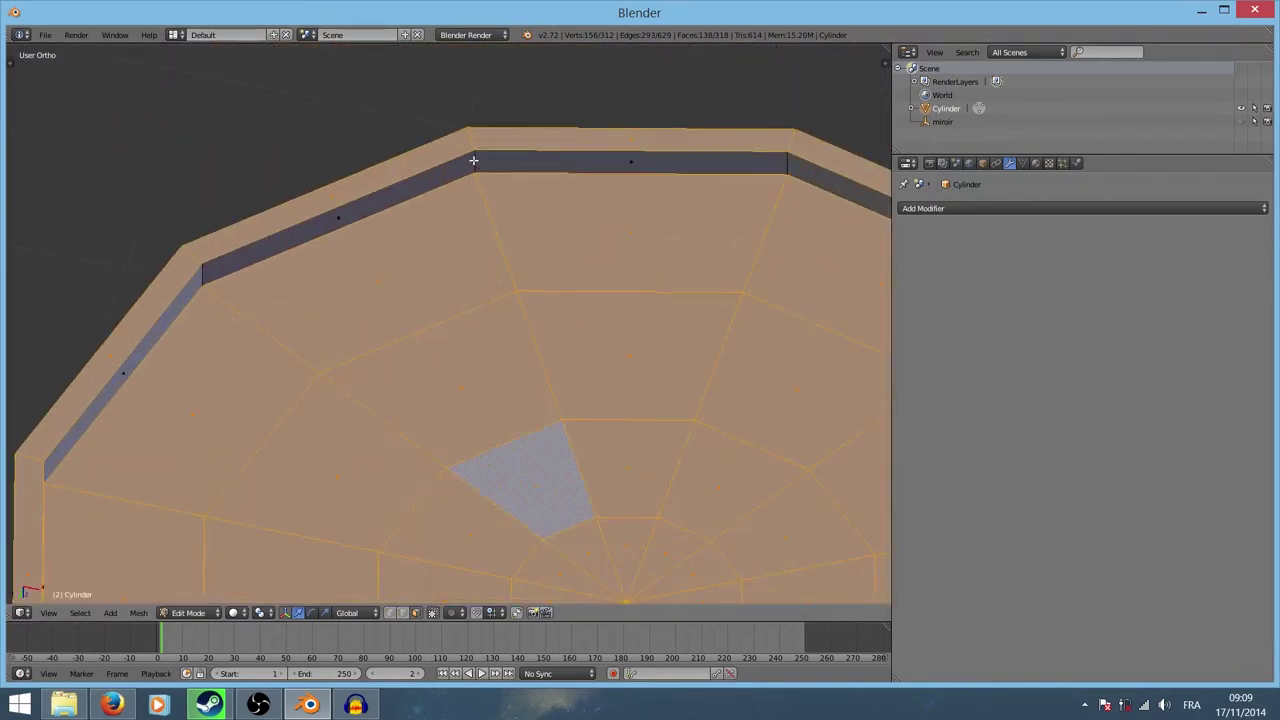
alt+shift+right_click(473, 160)
scroll(475, 150, down, 4)
mouse_move(476, 146)
middle_down()
mouse_move(507, 194)
mouse_move(415, 334)
mouse_move(410, 300)
mouse_move(395, 322)
middle_up()
scroll(410, 300, down, 4)
scroll(410, 300, down, 2)
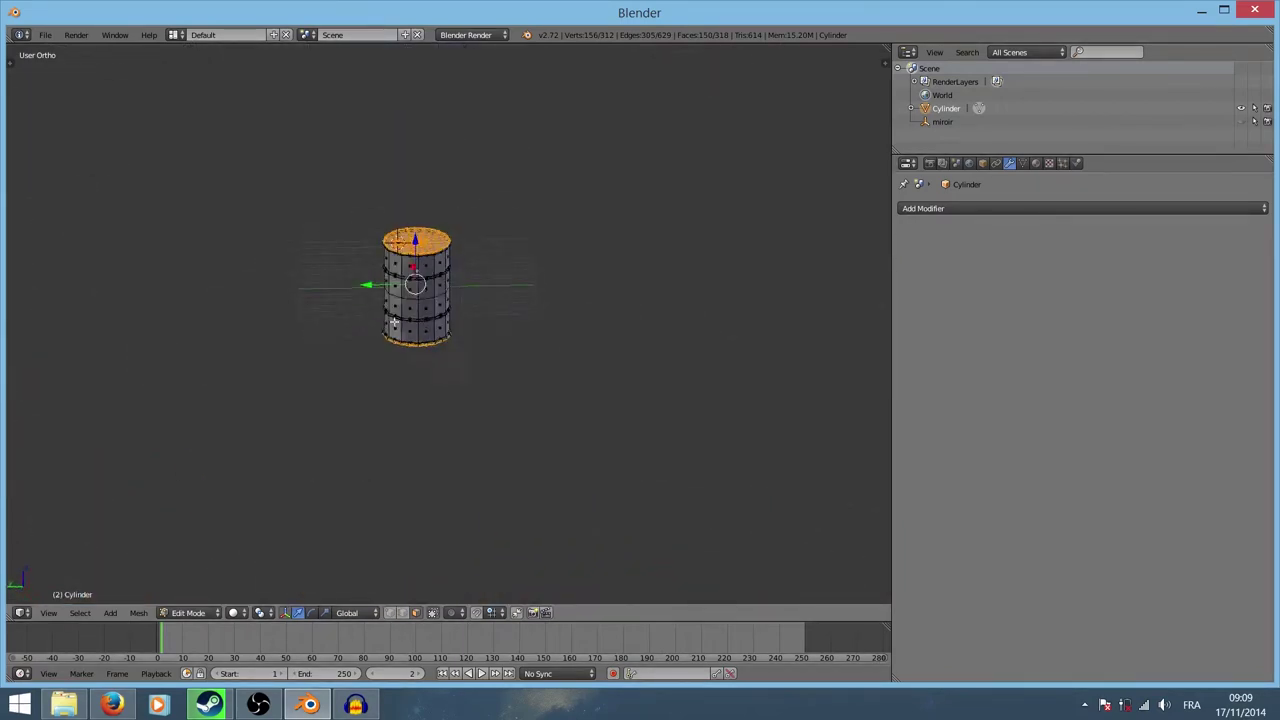
Step: Switch the viewport to wireframe shading and open the screen layouts list
key(z)
click(477, 260)
scroll(482, 279, up, 6)
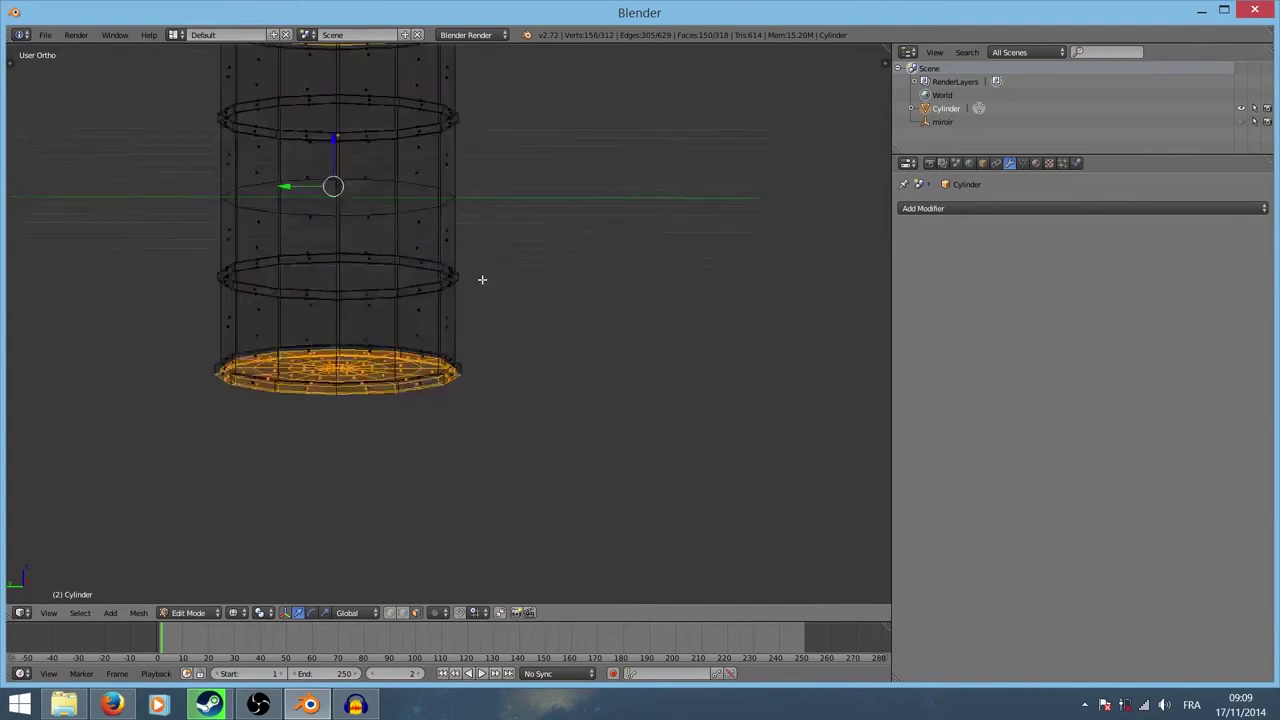
scroll(482, 279, up, 1)
mouse_move(443, 243)
shift+middle_down()
mouse_move(549, 357)
mouse_move(494, 385)
mouse_move(569, 420)
mouse_move(589, 243)
mouse_move(556, 331)
mouse_move(503, 386)
mouse_move(554, 346)
mouse_move(549, 371)
mouse_move(498, 330)
shift+middle_up()
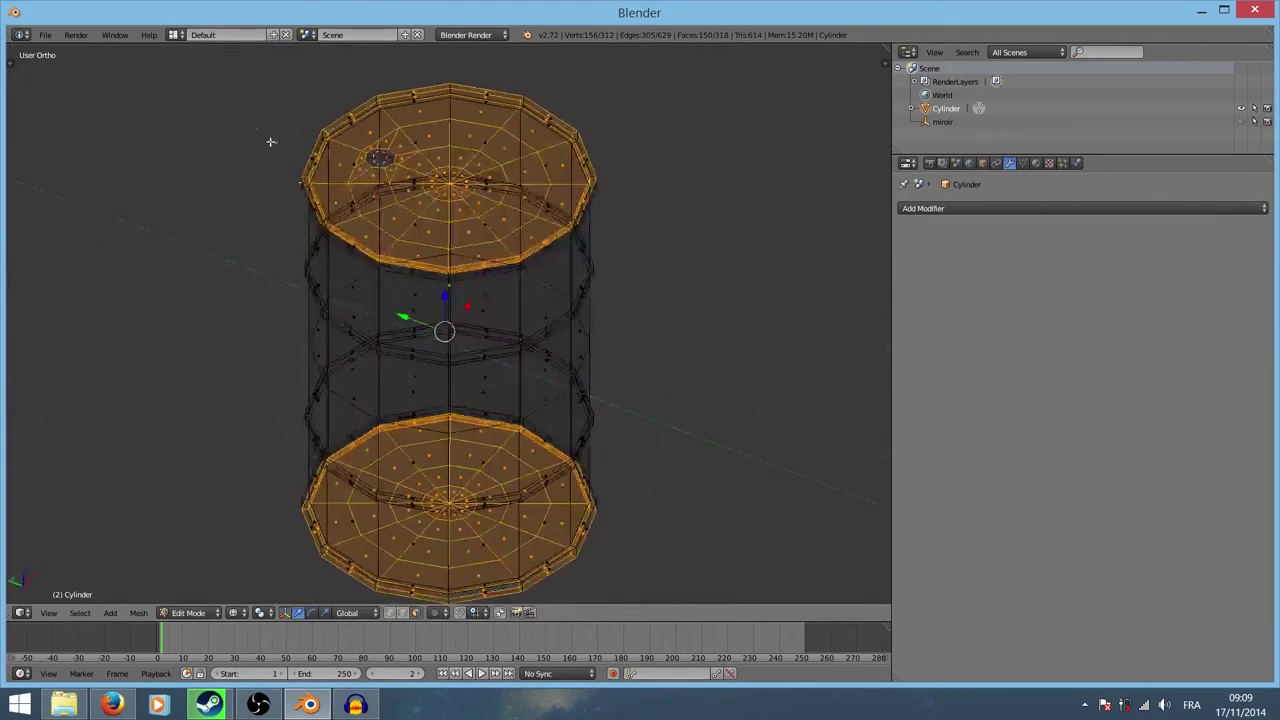
click(176, 34)
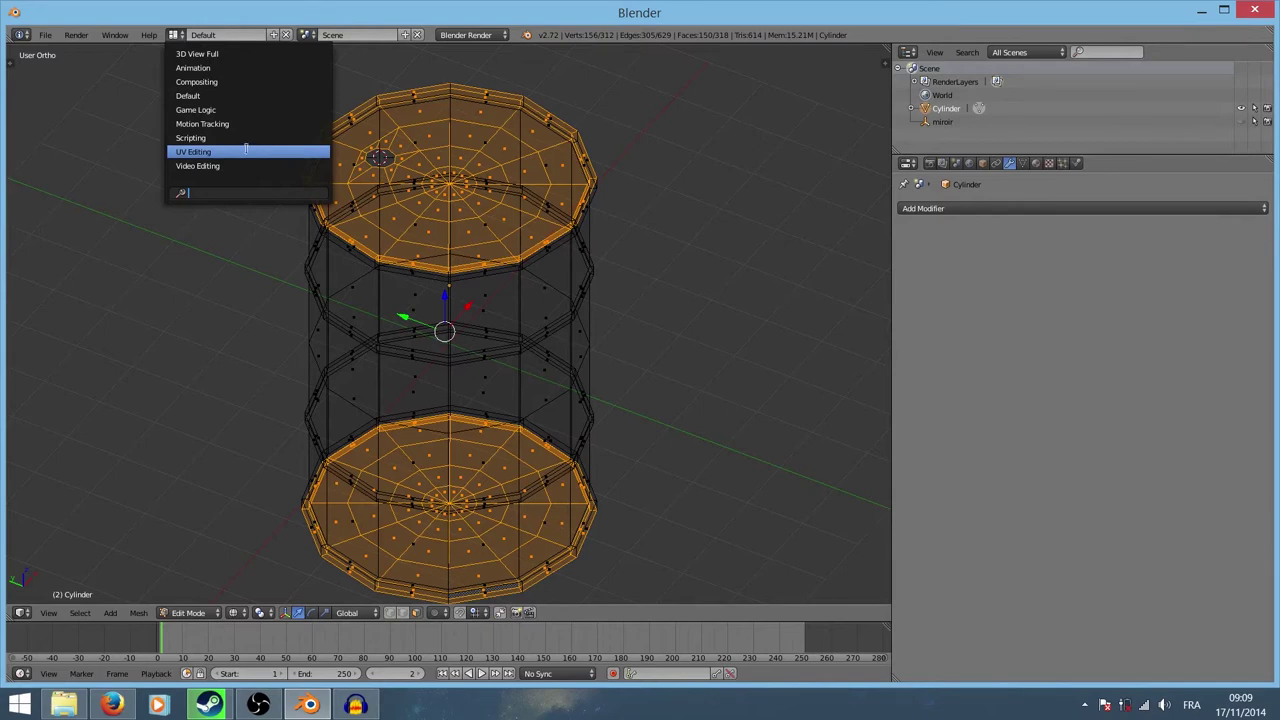
Step: In the UV Editing layout, view the barrel from the top and unwrap the selected caps
click(253, 153)
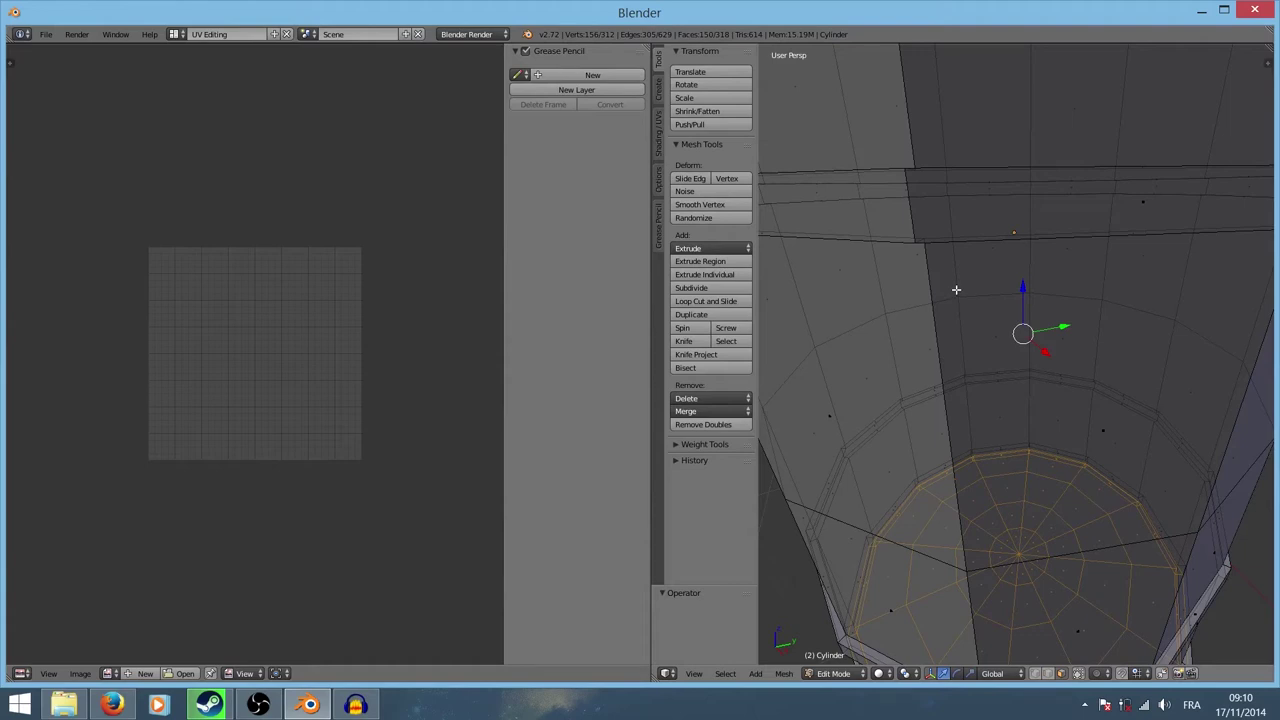
key(KP_7)
scroll(990, 270, down, 5)
scroll(943, 270, up, 2)
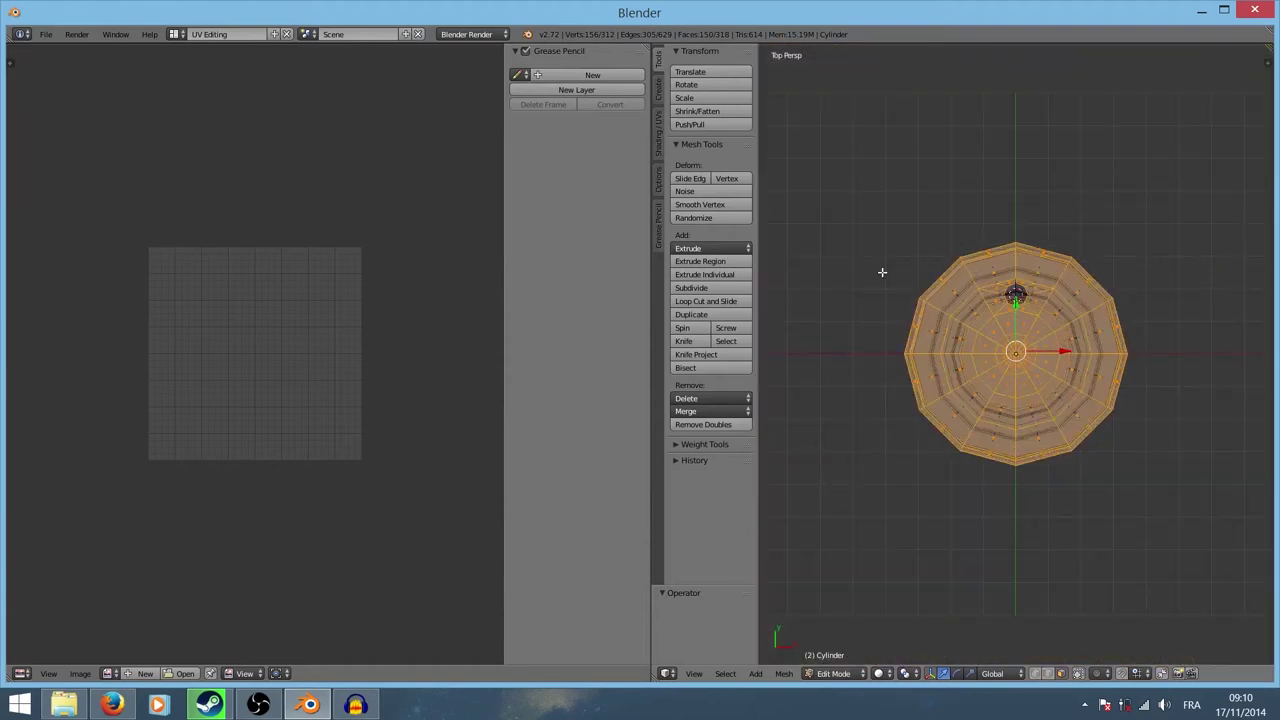
key(u)
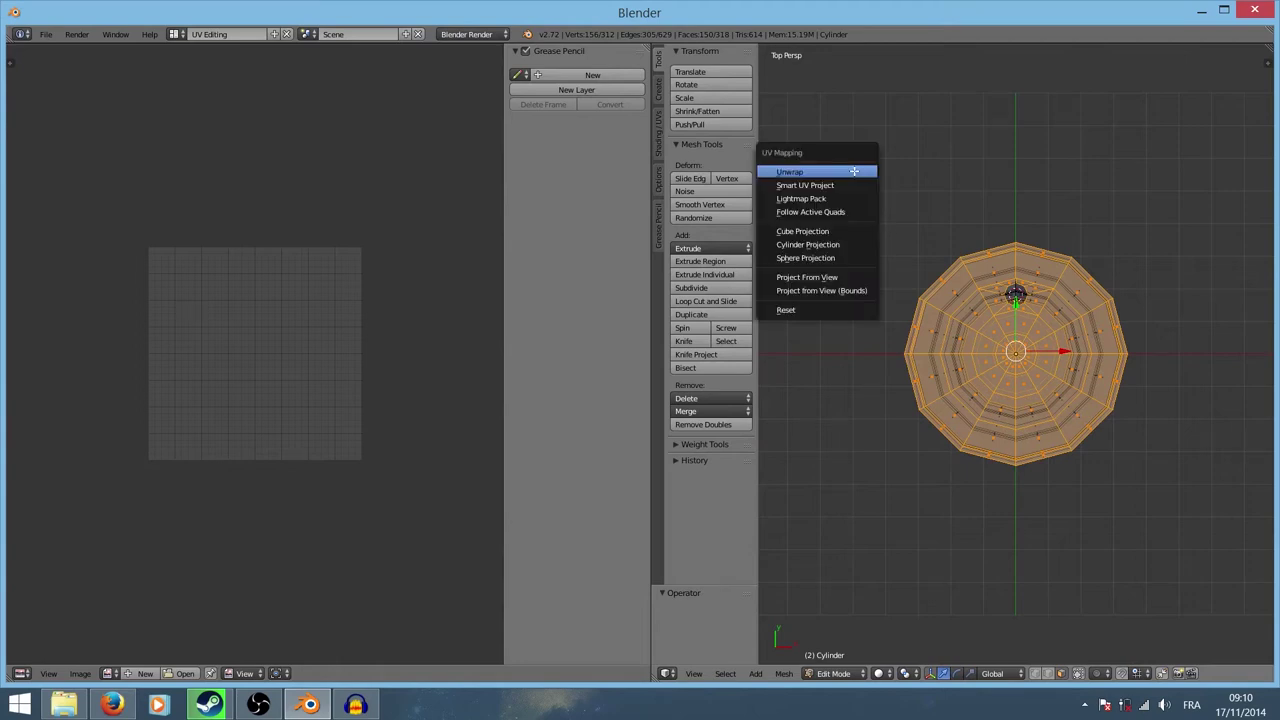
click(854, 172)
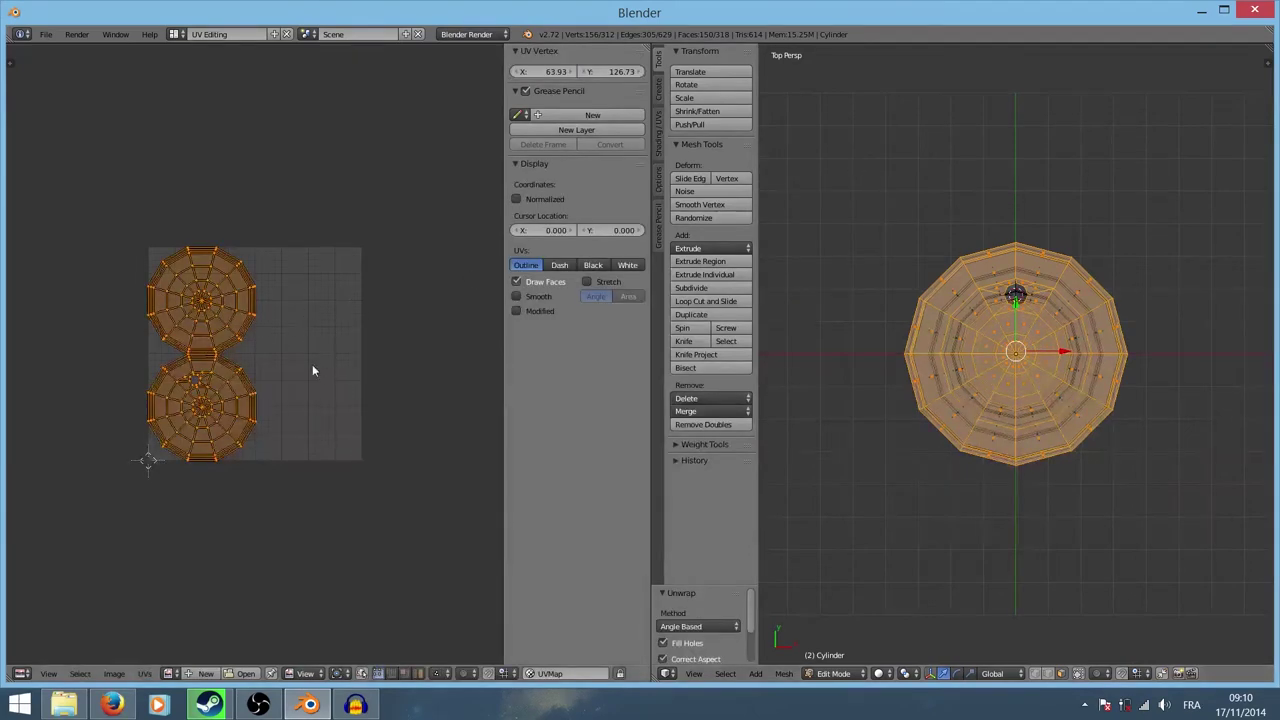
Step: Maximize the UV editor to inspect the two round cap islands, then restore the split layout
scroll(312, 371, up, 5)
scroll(303, 361, down, 1)
scroll(305, 360, down, 1)
scroll(308, 360, down, 1)
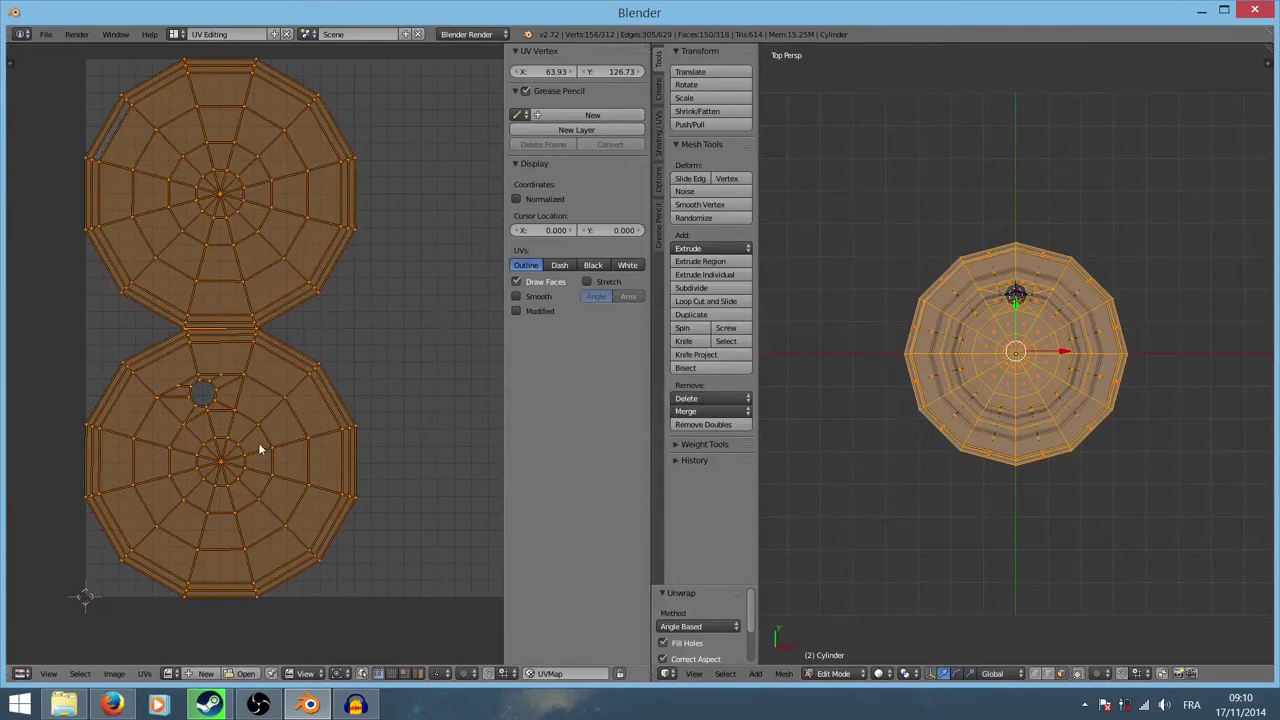
scroll(300, 412, down, 5)
key(ctrl+Up)
scroll(370, 430, up, 7)
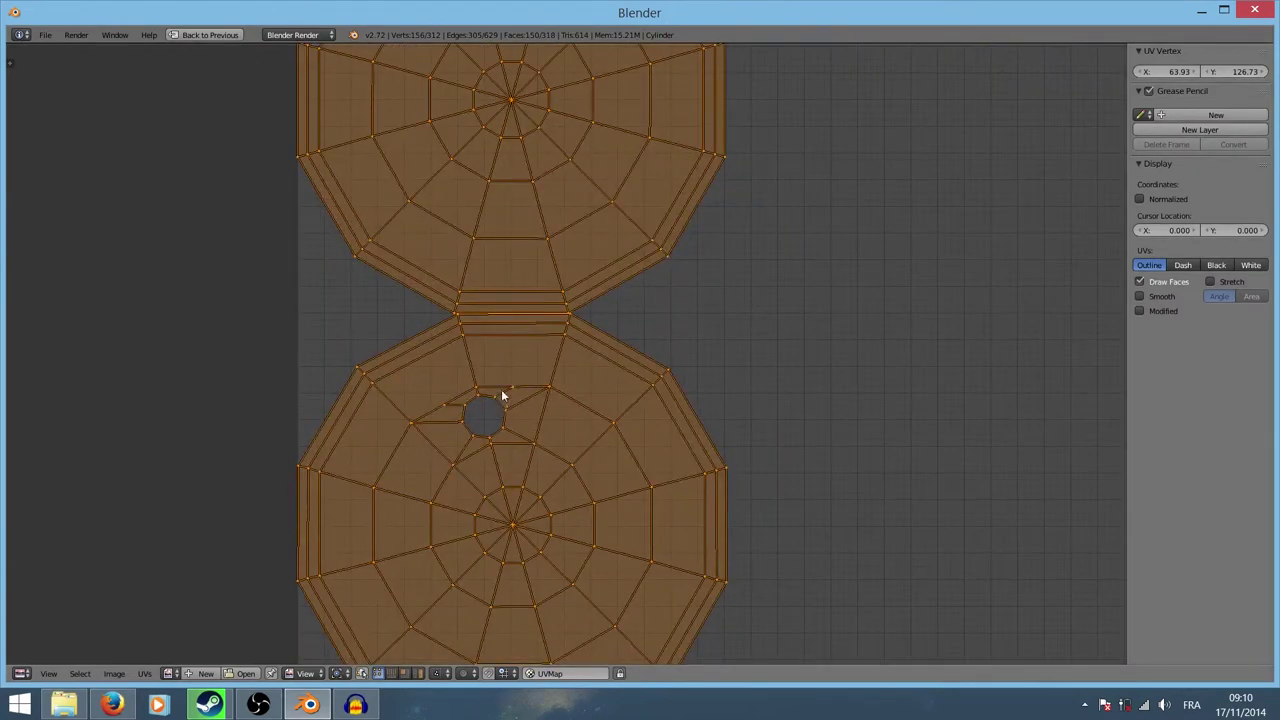
scroll(600, 451, down, 4)
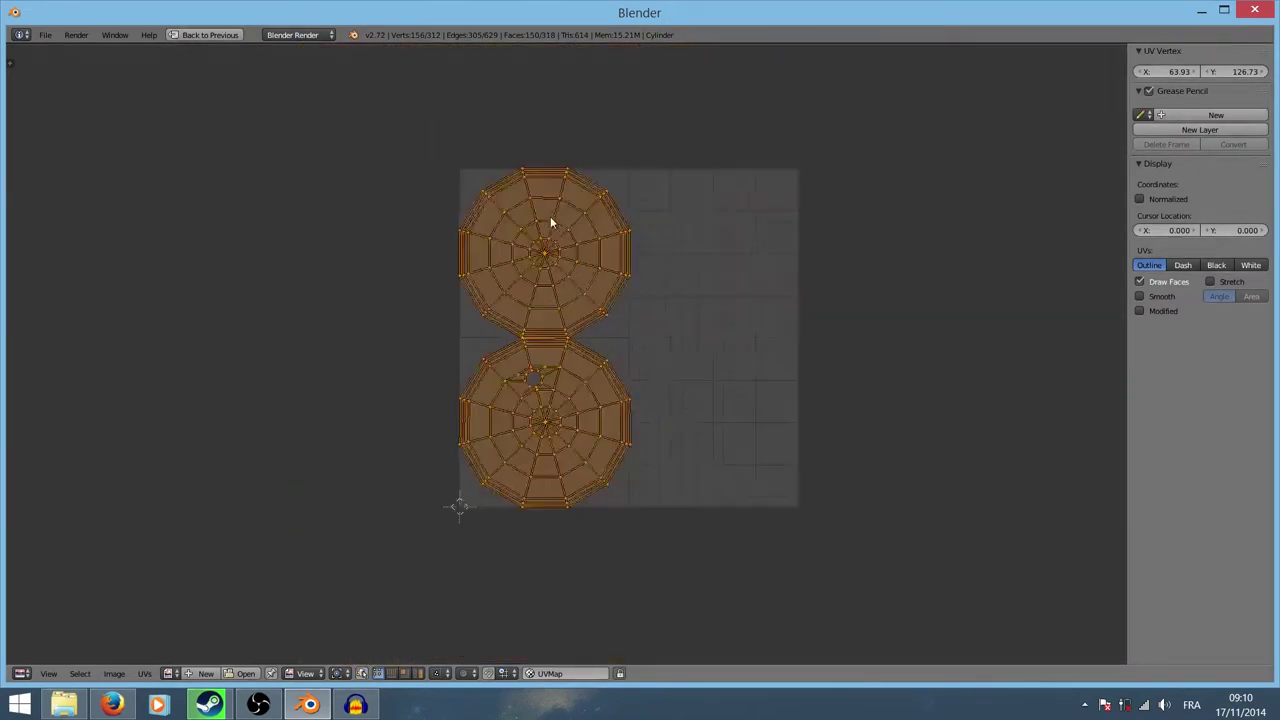
scroll(551, 217, up, 3)
scroll(640, 297, down, 4)
scroll(660, 298, up, 2)
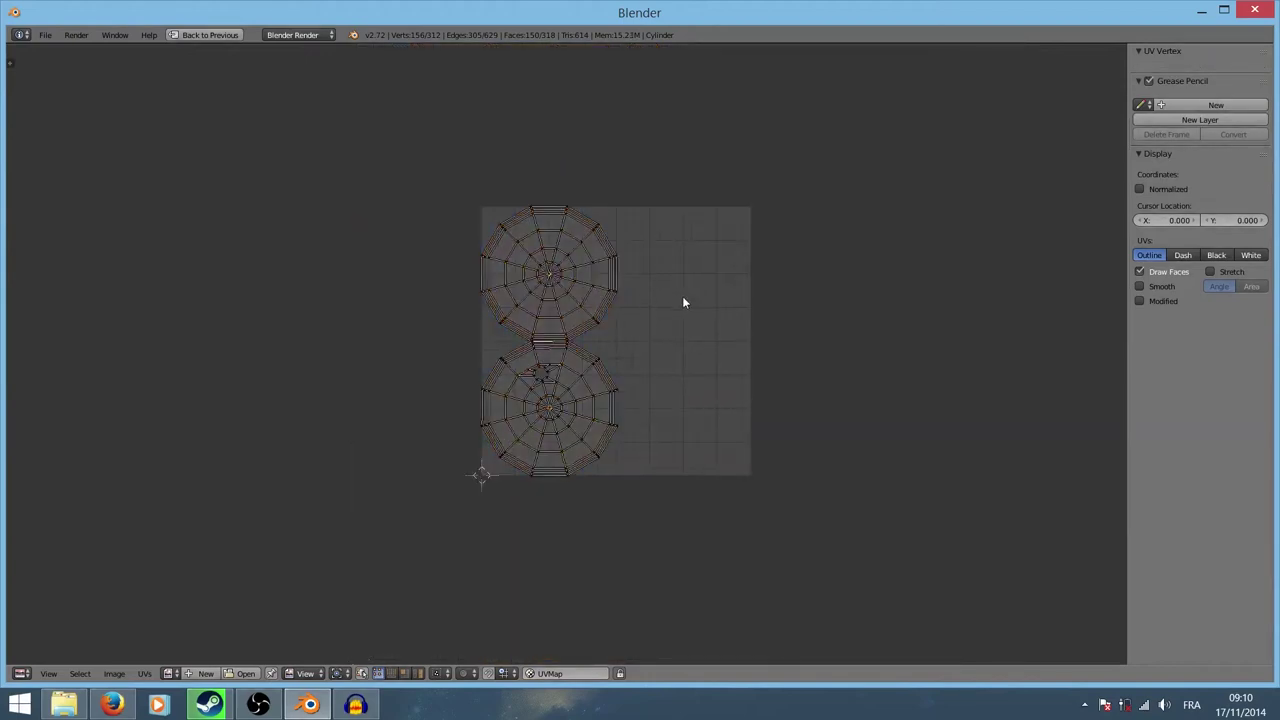
scroll(700, 307, down, 2)
key(ctrl+Up)
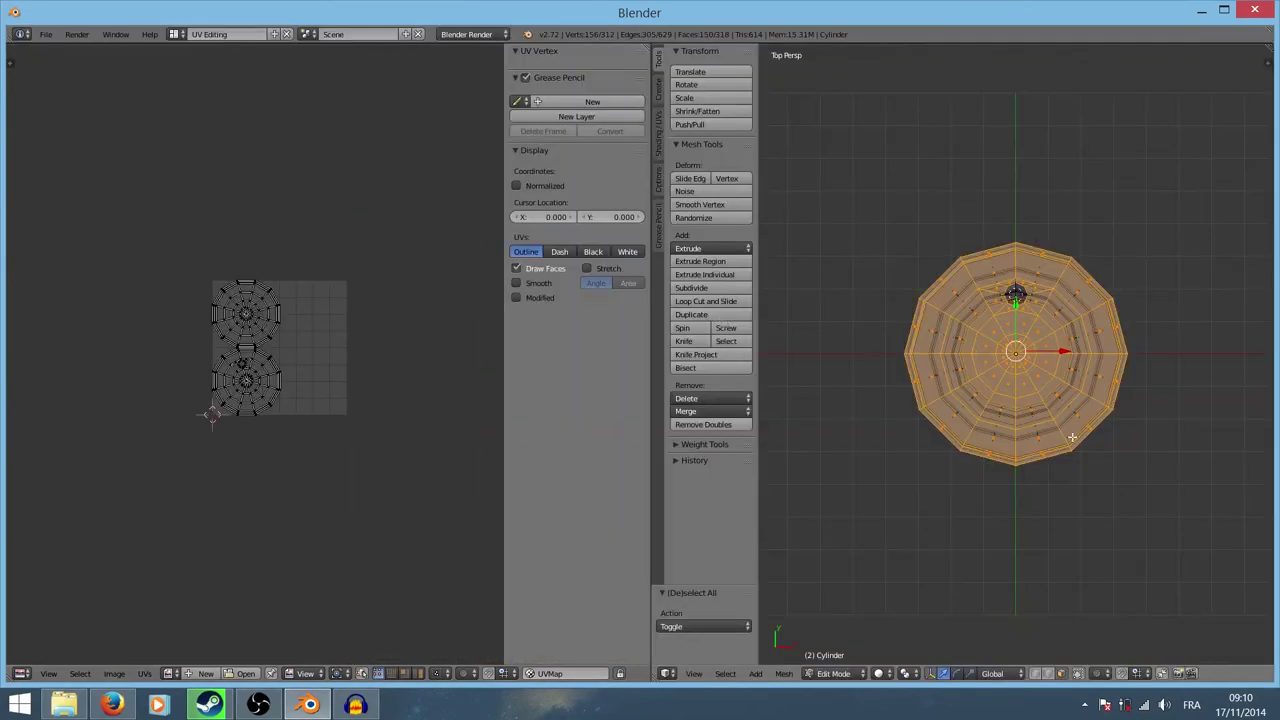
Step: Orbit to a side view, enable Occlude Geometry and deselect all faces
middle_drag(1071, 437, 1075, 330)
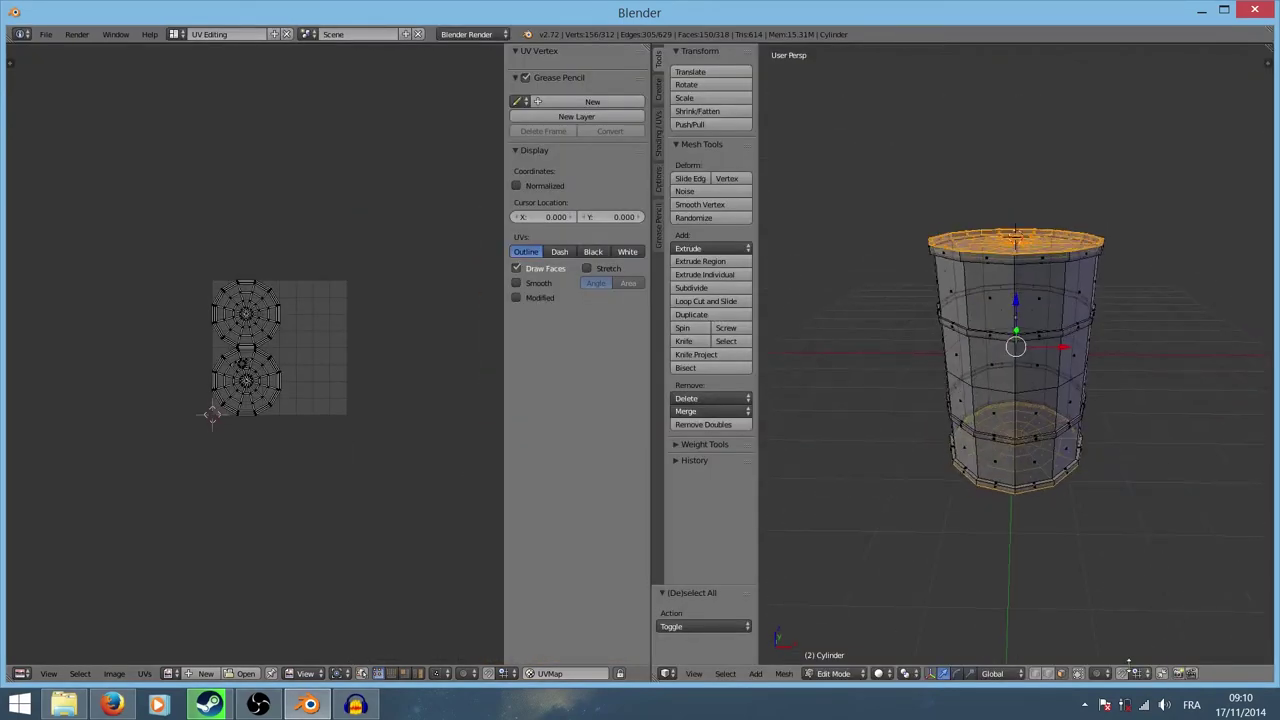
click(1079, 675)
scroll(1053, 372, up, 4)
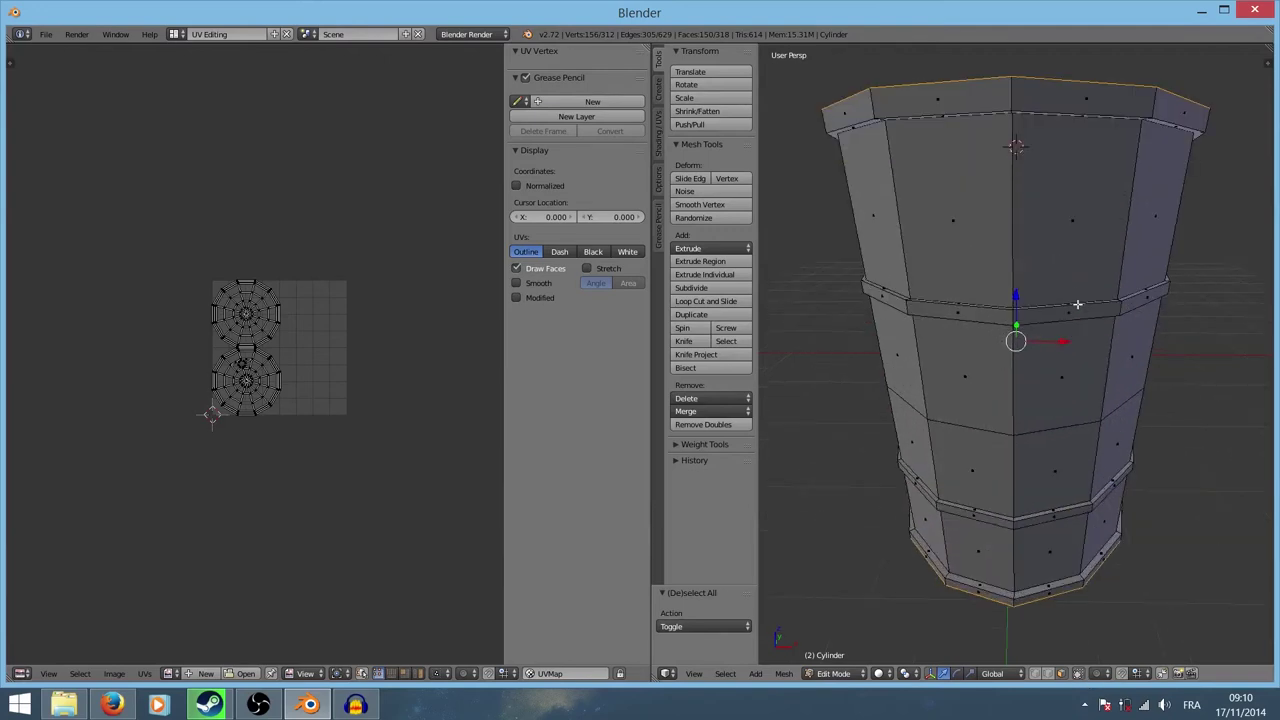
key(a)
click(1015, 145)
Step: In a maximized 3D view, loop-select the upper side bands, ring band and top rim band
key(ctrl+Up)
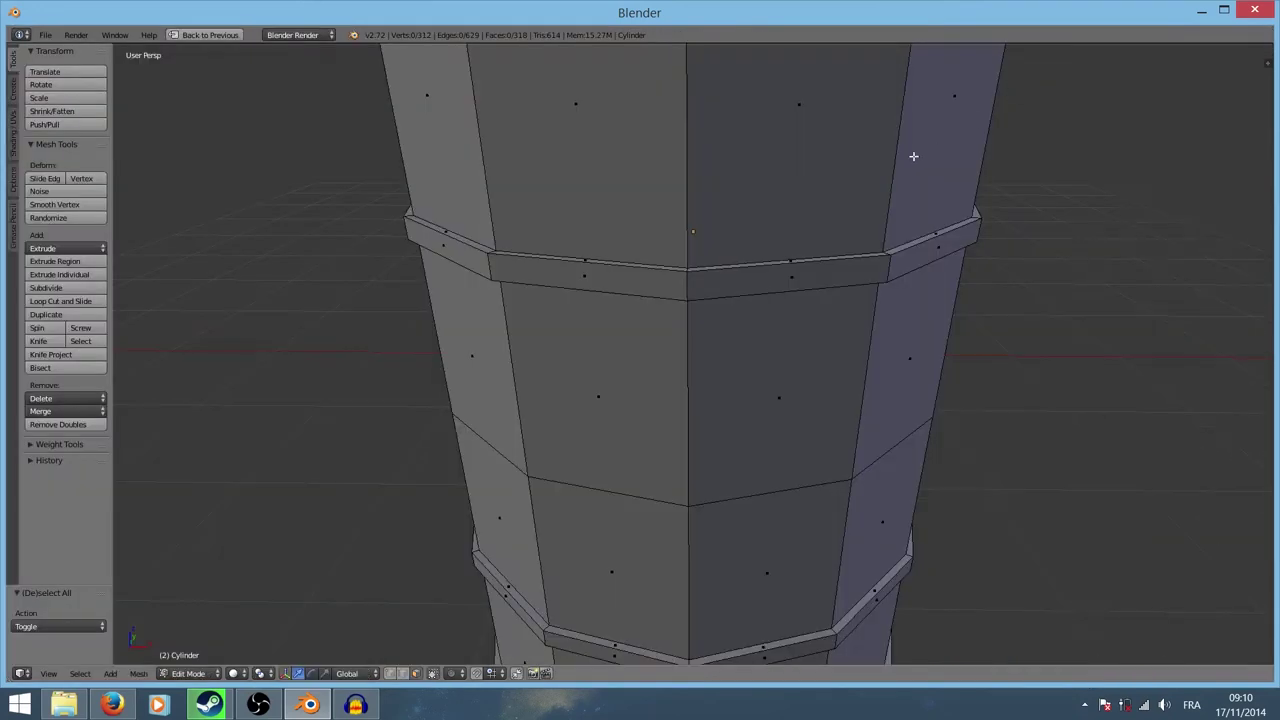
mouse_move(814, 144)
middle_down()
mouse_move(886, 329)
mouse_move(808, 234)
mouse_move(802, 178)
middle_up()
alt+right_click(783, 212)
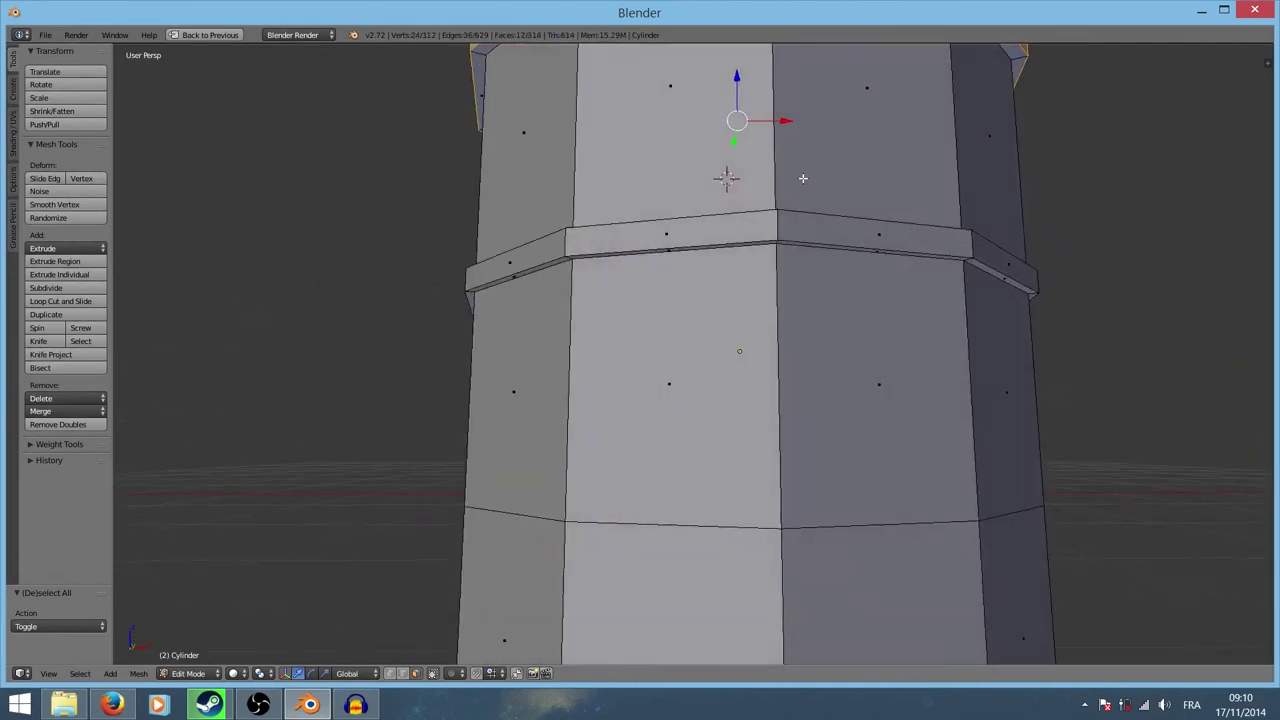
alt+shift+right_click(775, 170)
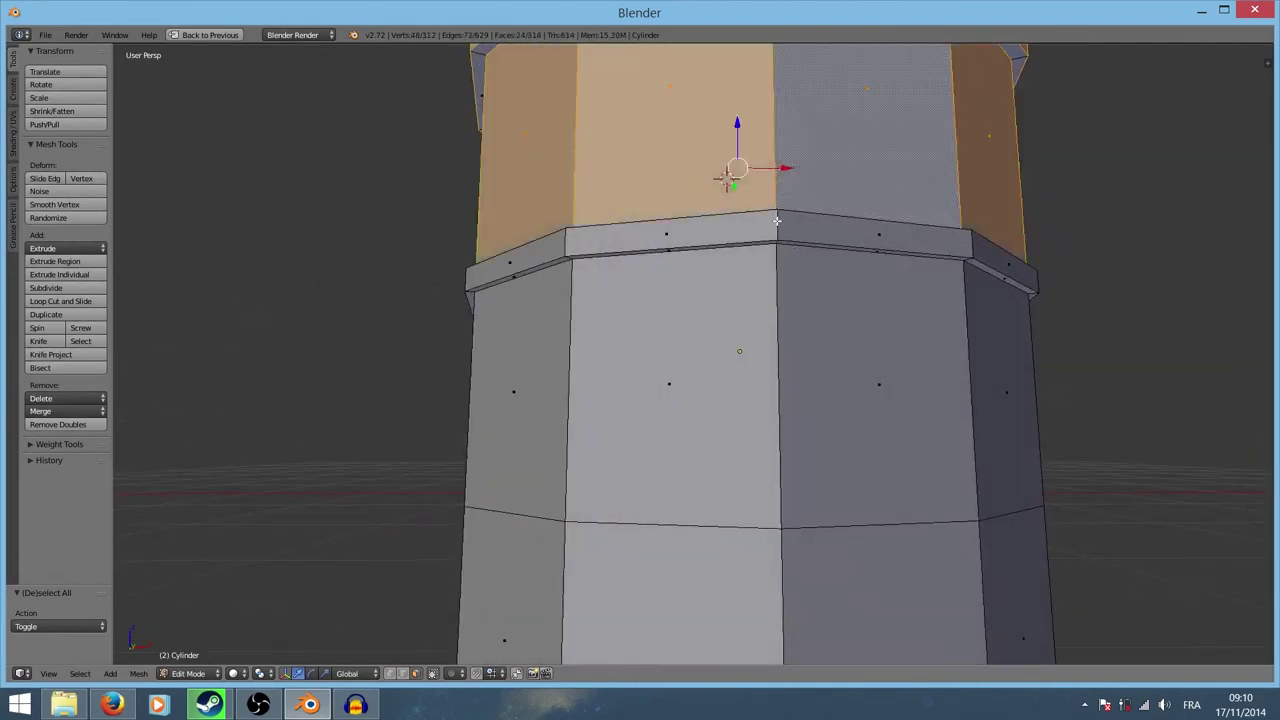
alt+shift+right_click(776, 222)
alt+shift+right_click(773, 262)
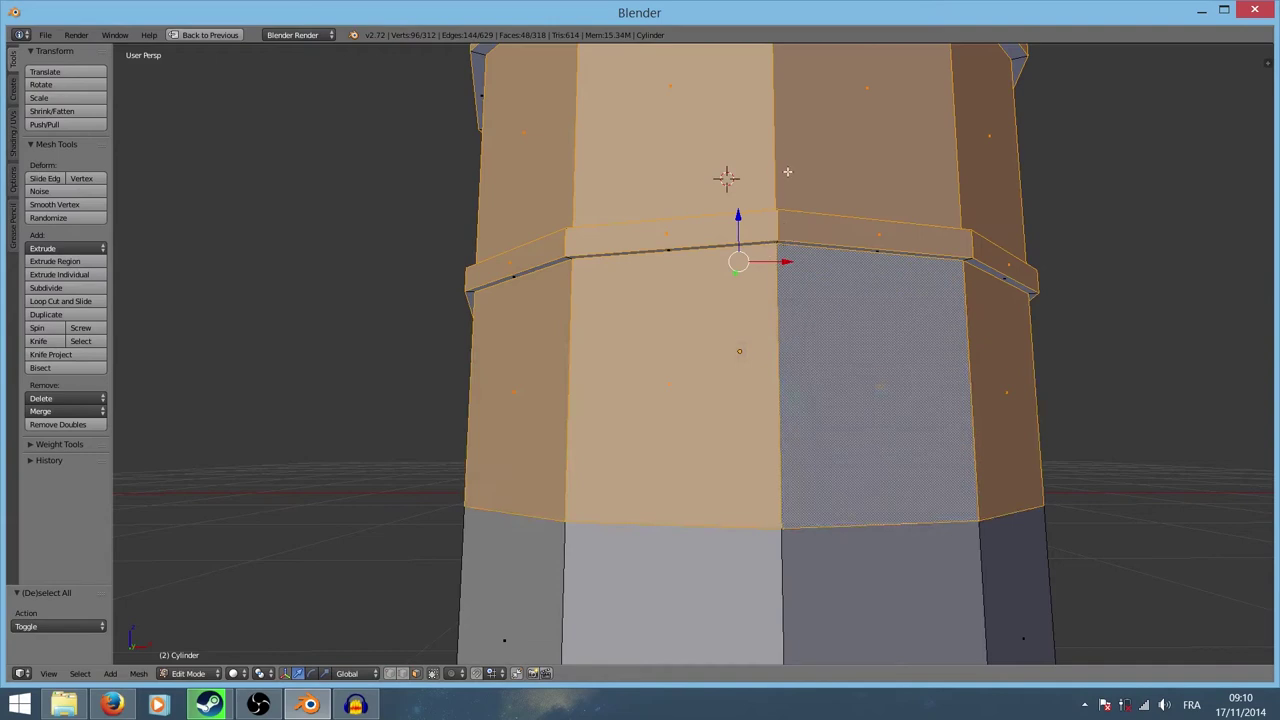
mouse_move(798, 133)
middle_down()
mouse_move(789, 220)
mouse_move(800, 262)
mouse_move(729, 113)
middle_up()
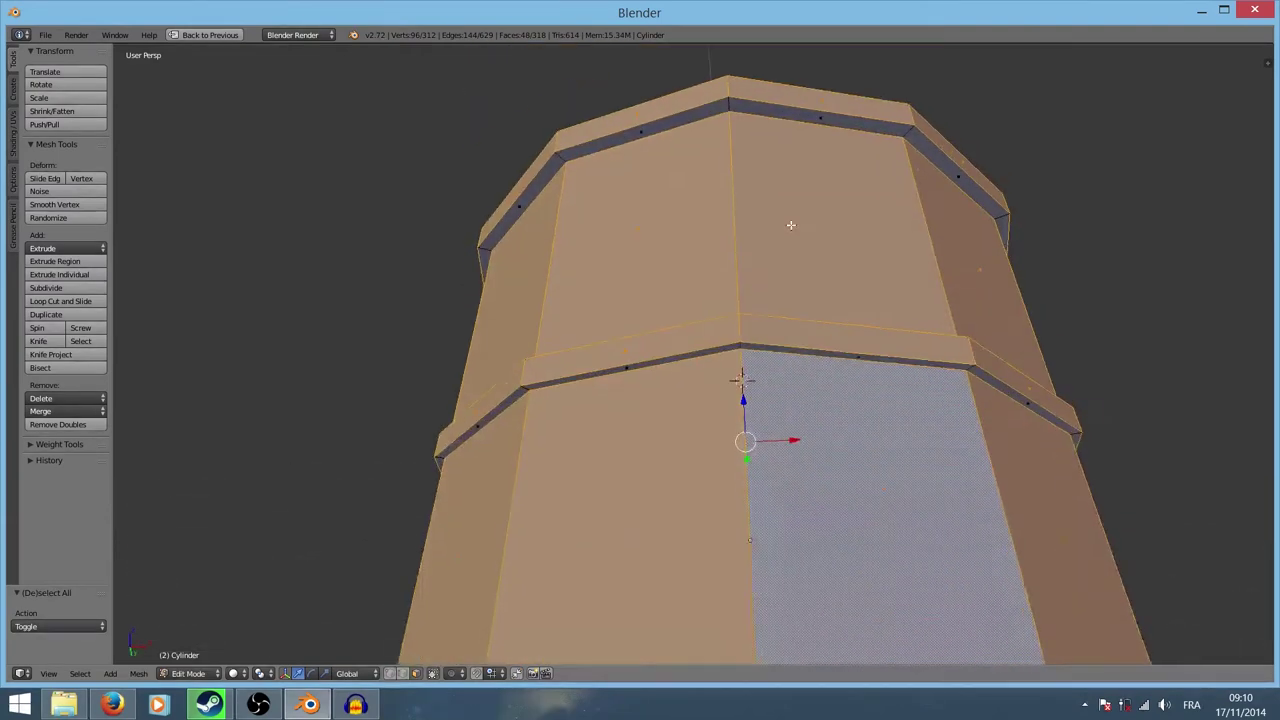
alt+shift+right_click(731, 97)
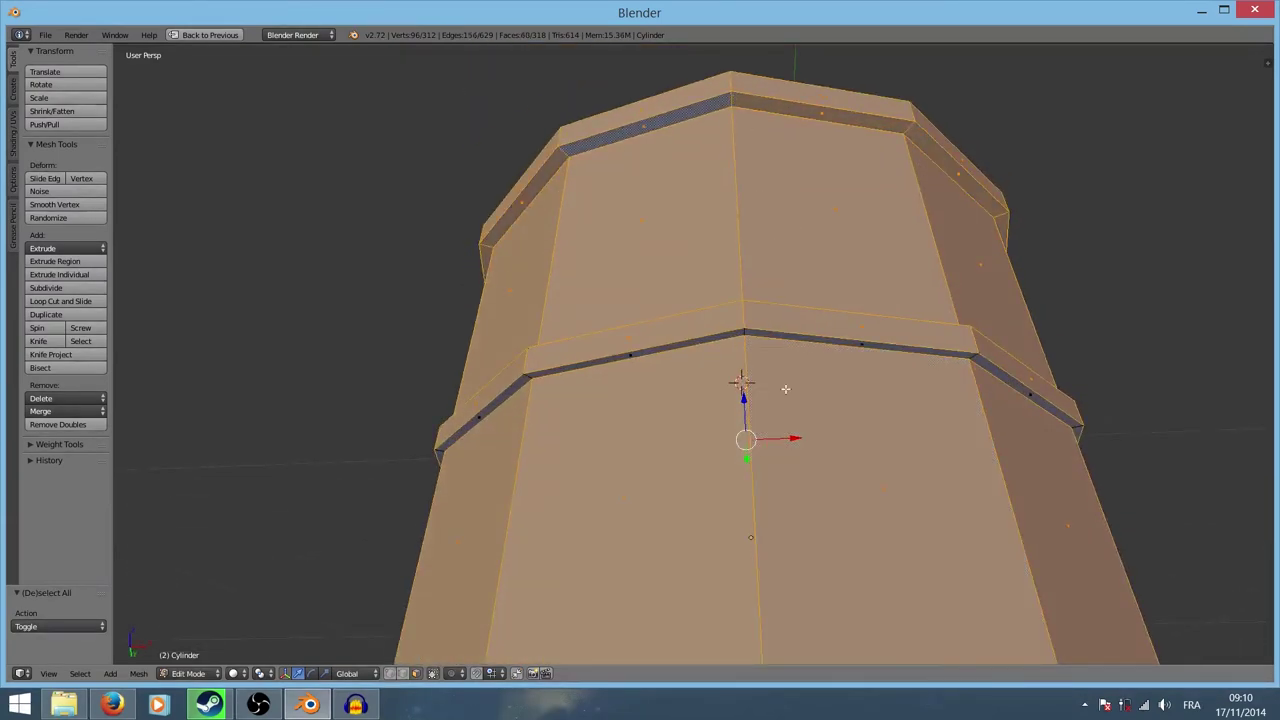
alt+shift+right_click(743, 330)
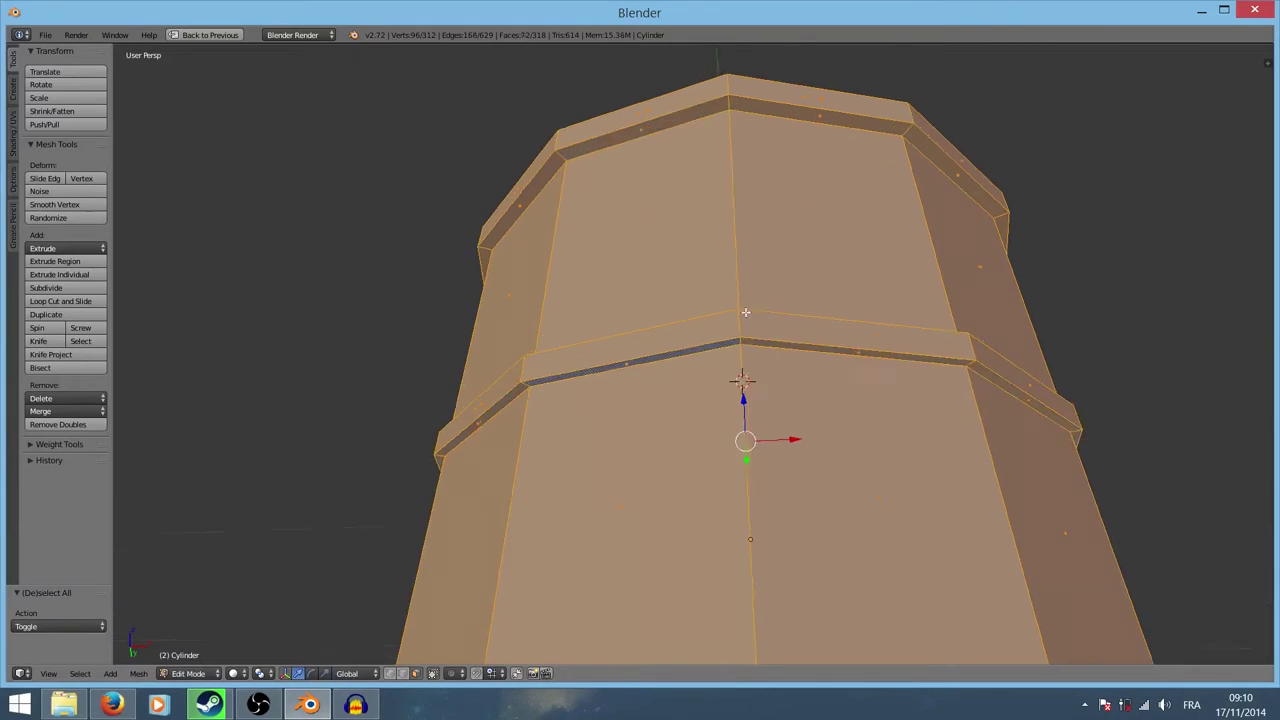
mouse_move(743, 330)
middle_down()
mouse_move(764, 511)
mouse_move(782, 450)
mouse_move(725, 445)
mouse_move(707, 361)
middle_up()
Step: Add more side bands, the lower ring band, the thin dark rim band and grey lower band
scroll(764, 511, up, 3)
alt+shift+right_click(753, 524)
scroll(753, 524, down, 5)
alt+shift+right_click(701, 349)
scroll(720, 400, up, 1)
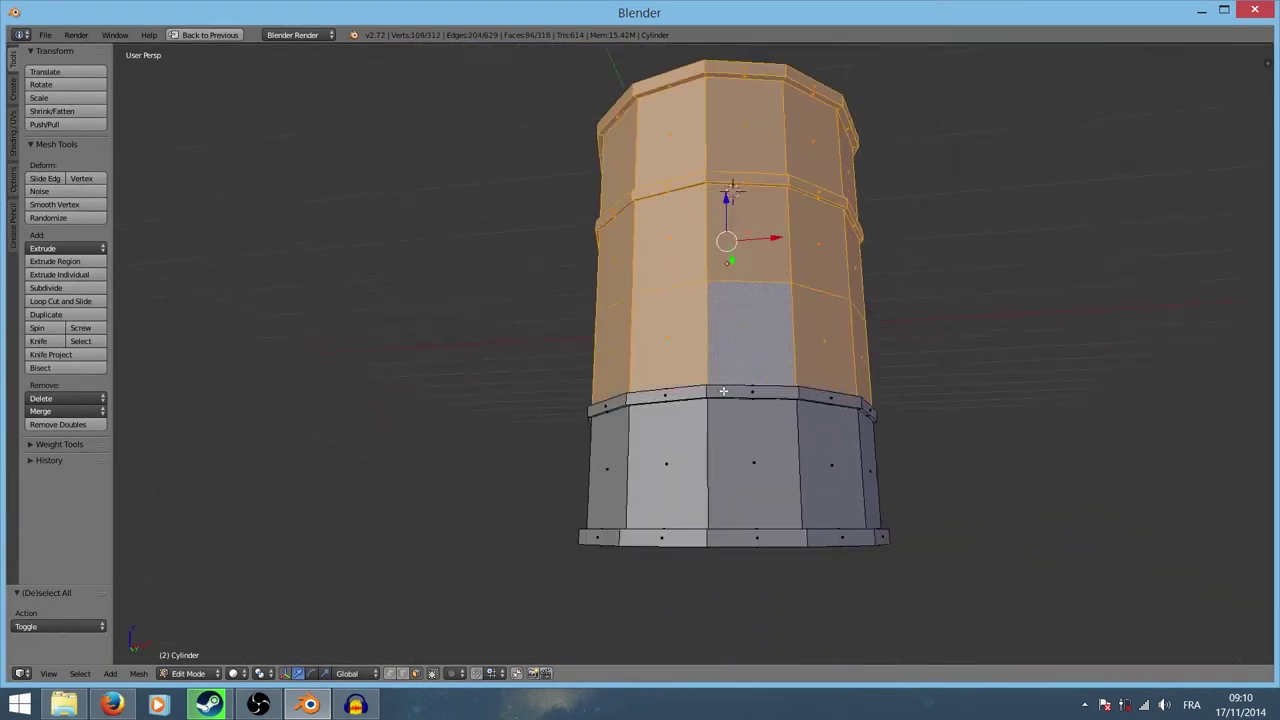
scroll(791, 498, up, 4)
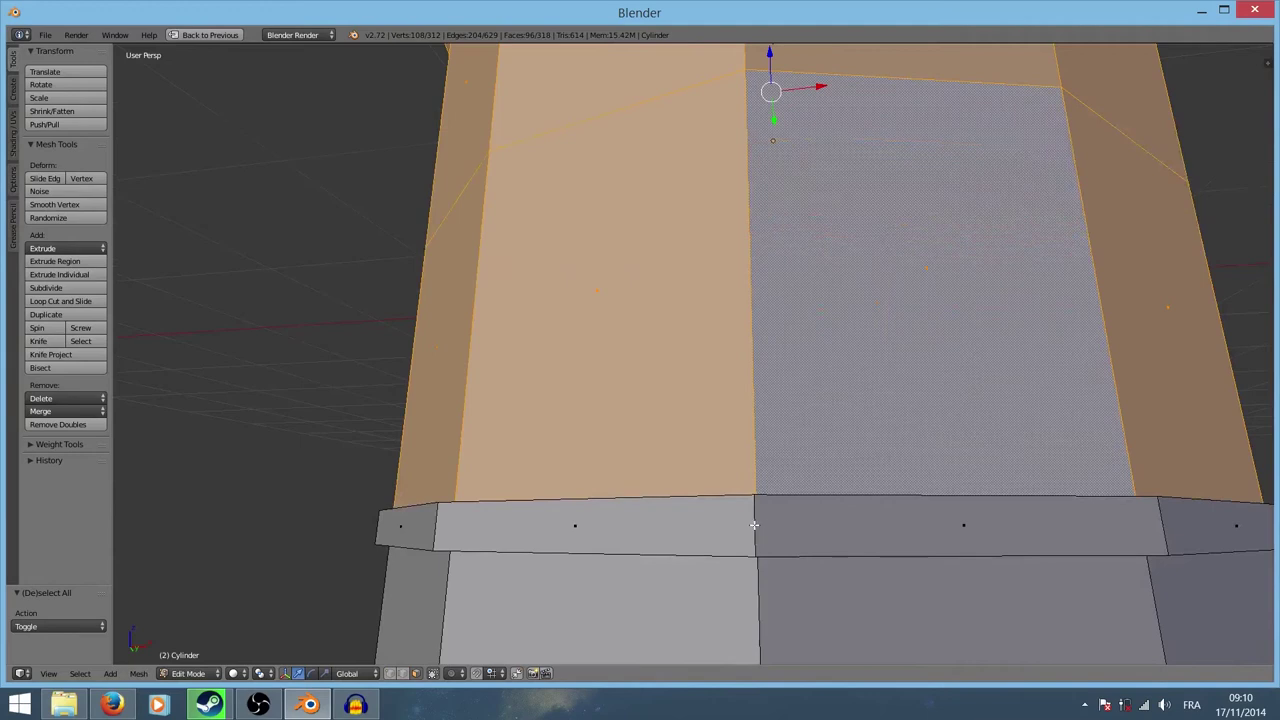
alt+shift+right_click(754, 524)
mouse_move(777, 471)
middle_down()
mouse_move(766, 486)
mouse_move(783, 543)
mouse_move(769, 394)
middle_up()
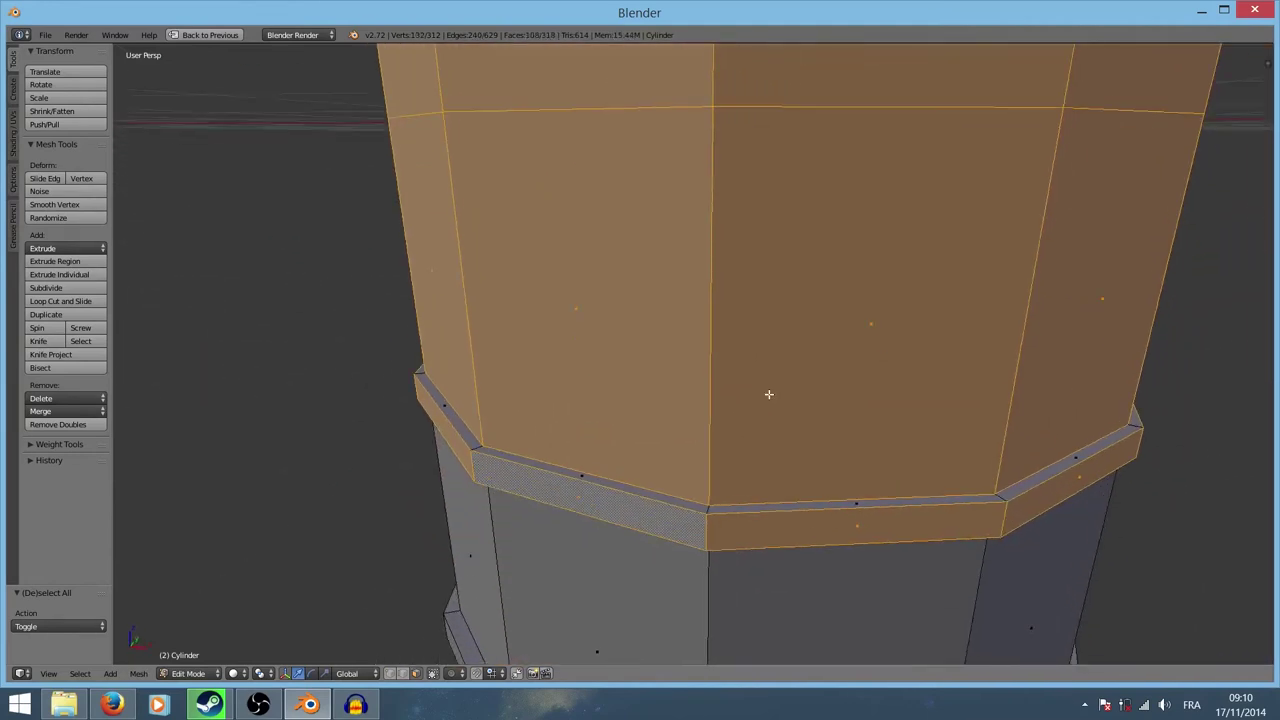
alt+shift+right_click(708, 509)
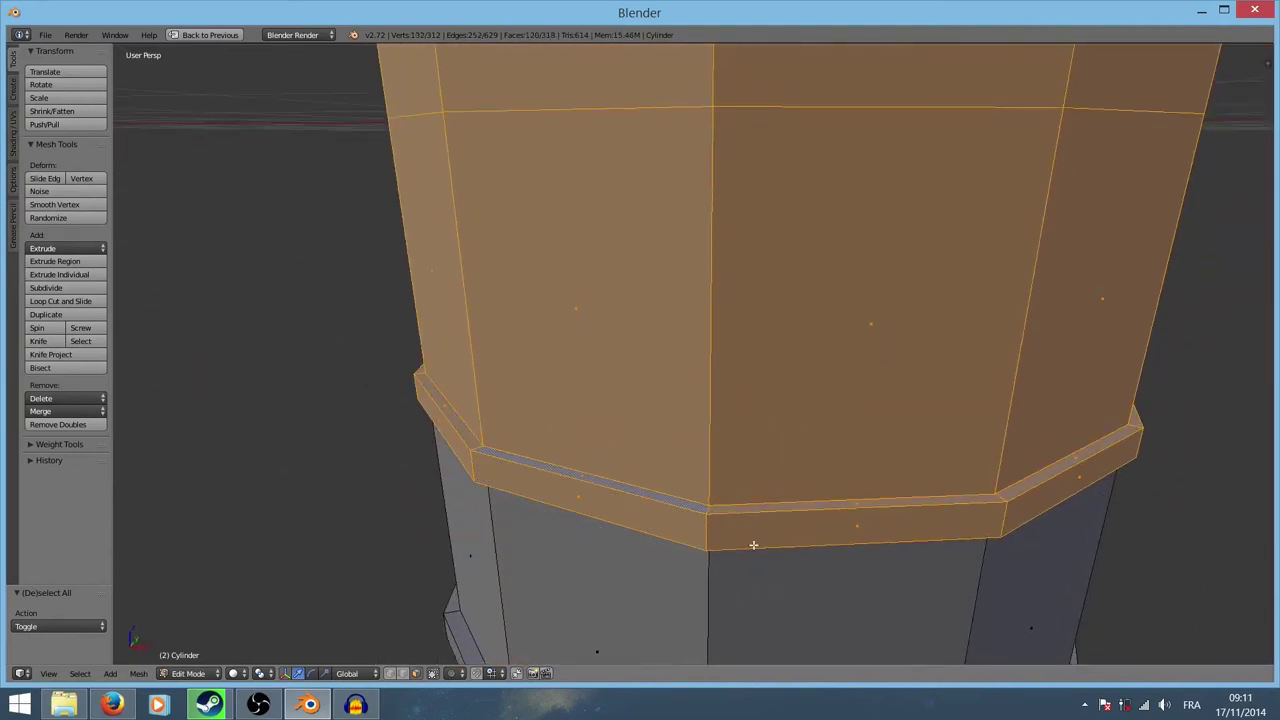
middle_drag(708, 509, 757, 442)
alt+shift+right_click(751, 175)
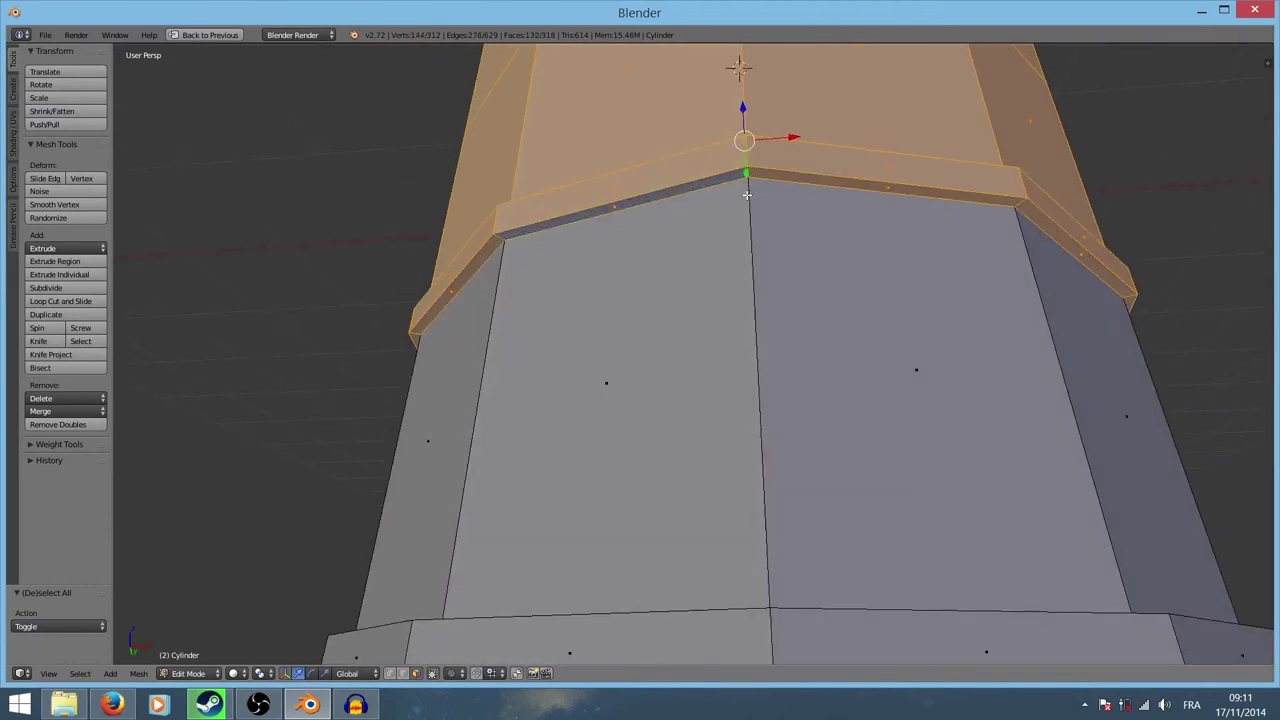
alt+shift+right_click(751, 228)
Step: Add the last grey band and bottom band, completing the 168-face side wall selection
middle_drag(774, 314, 786, 490)
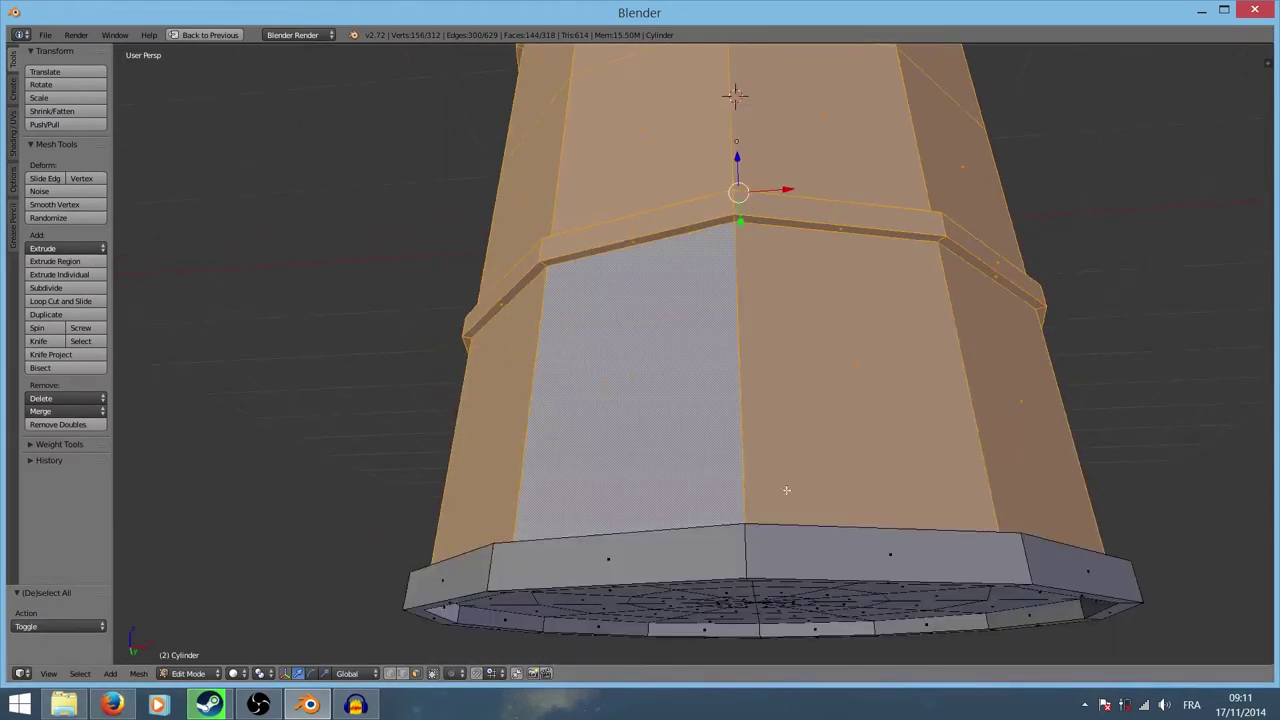
alt+shift+right_click(743, 550)
mouse_move(743, 550)
middle_down()
mouse_move(760, 480)
mouse_move(785, 469)
mouse_move(815, 360)
middle_up()
alt+shift+right_click(743, 553)
scroll(743, 553, down, 5)
scroll(785, 469, up, 6)
scroll(815, 360, up, 2)
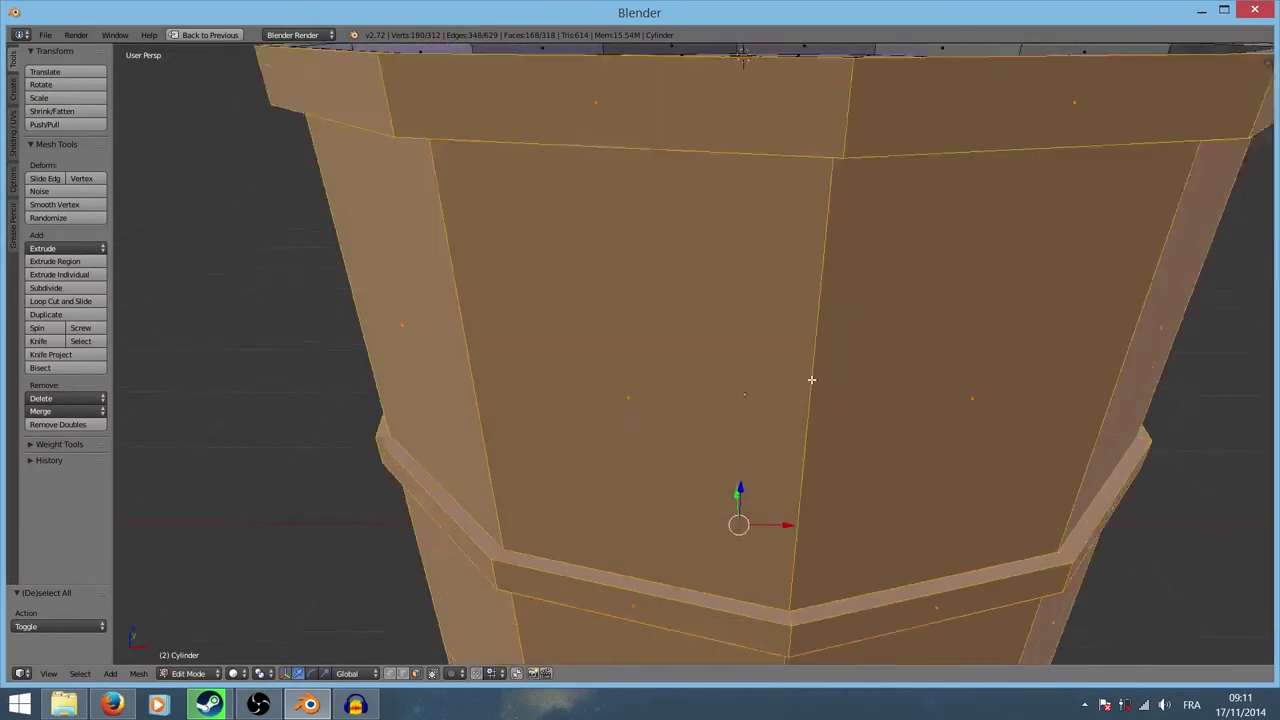
scroll(829, 304, up, 3)
scroll(829, 304, down, 4)
mouse_move(771, 423)
middle_down()
mouse_move(801, 417)
mouse_move(740, 330)
mouse_move(745, 300)
mouse_move(754, 487)
mouse_move(729, 429)
mouse_move(606, 374)
mouse_move(589, 306)
mouse_move(617, 343)
mouse_move(646, 280)
middle_up()
Step: Show the barrel in wireframe from the Right view (numpad 3) in the split UV layout
scroll(646, 280, down, 5)
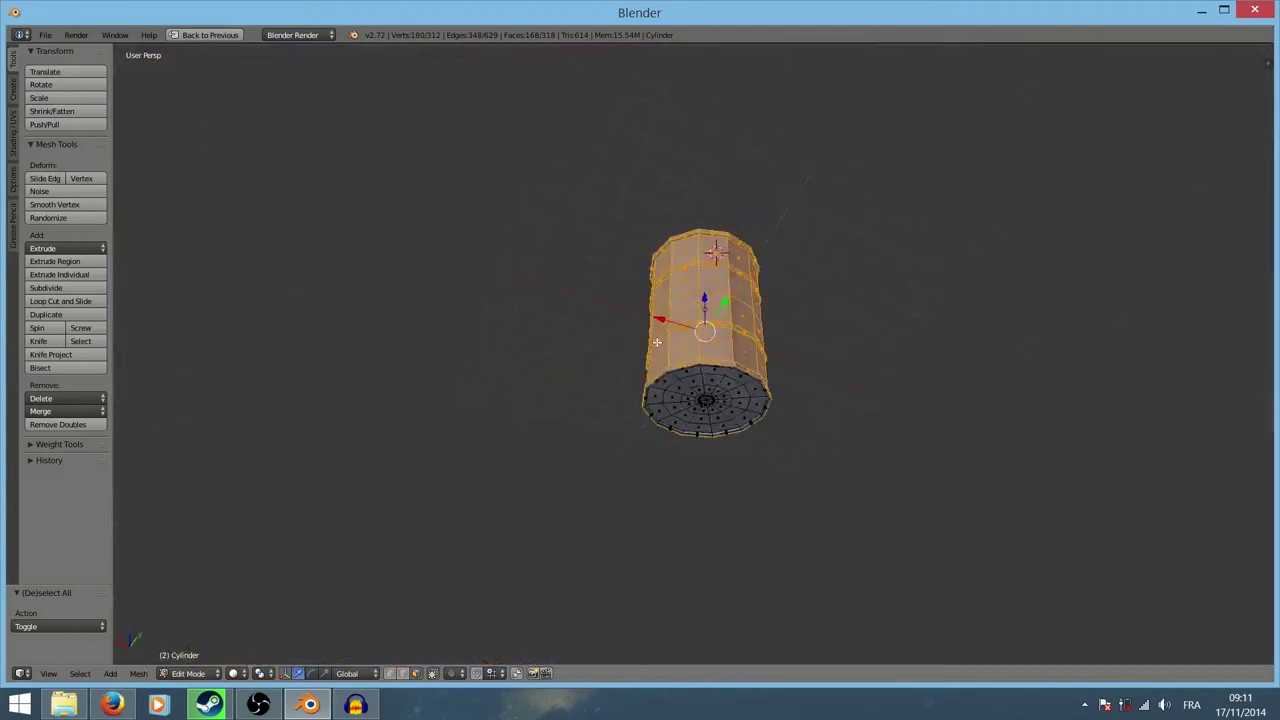
middle_drag(524, 427, 560, 405)
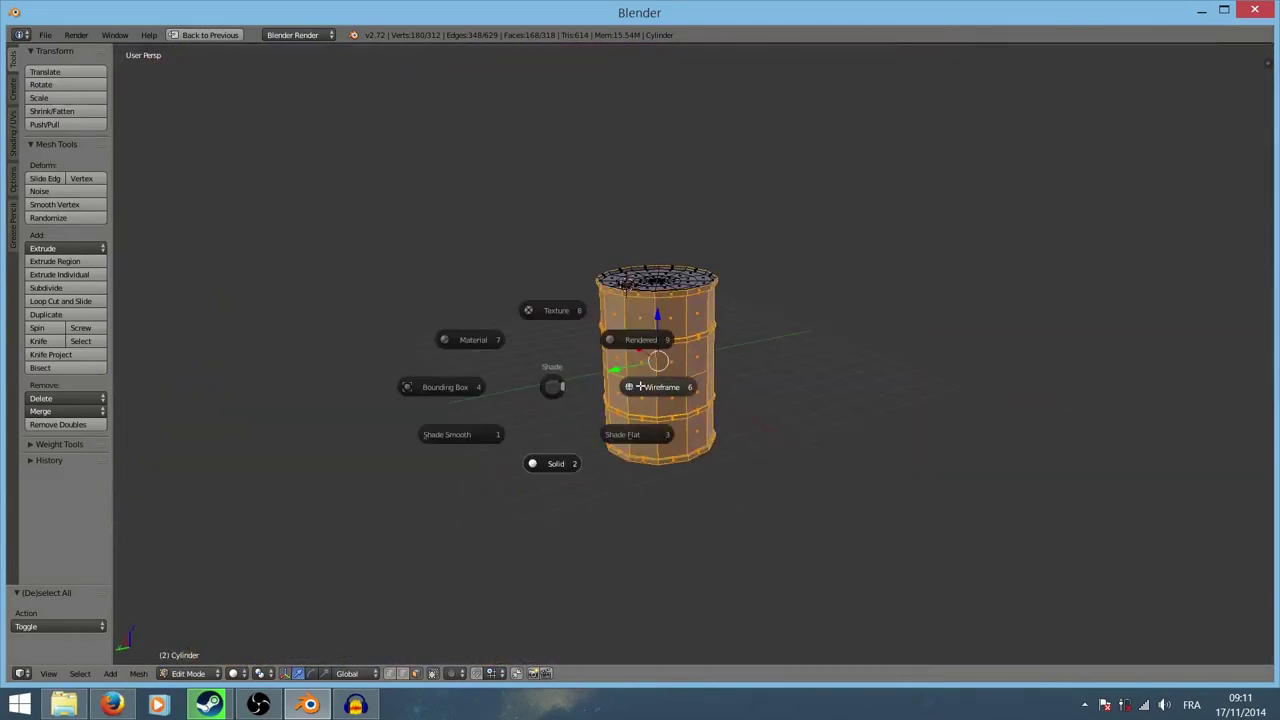
click(641, 386)
scroll(823, 403, up, 5)
mouse_move(823, 403)
middle_down()
mouse_move(777, 466)
mouse_move(801, 509)
mouse_move(886, 506)
mouse_move(974, 391)
mouse_move(954, 284)
mouse_move(555, 291)
mouse_move(506, 331)
mouse_move(553, 369)
middle_up()
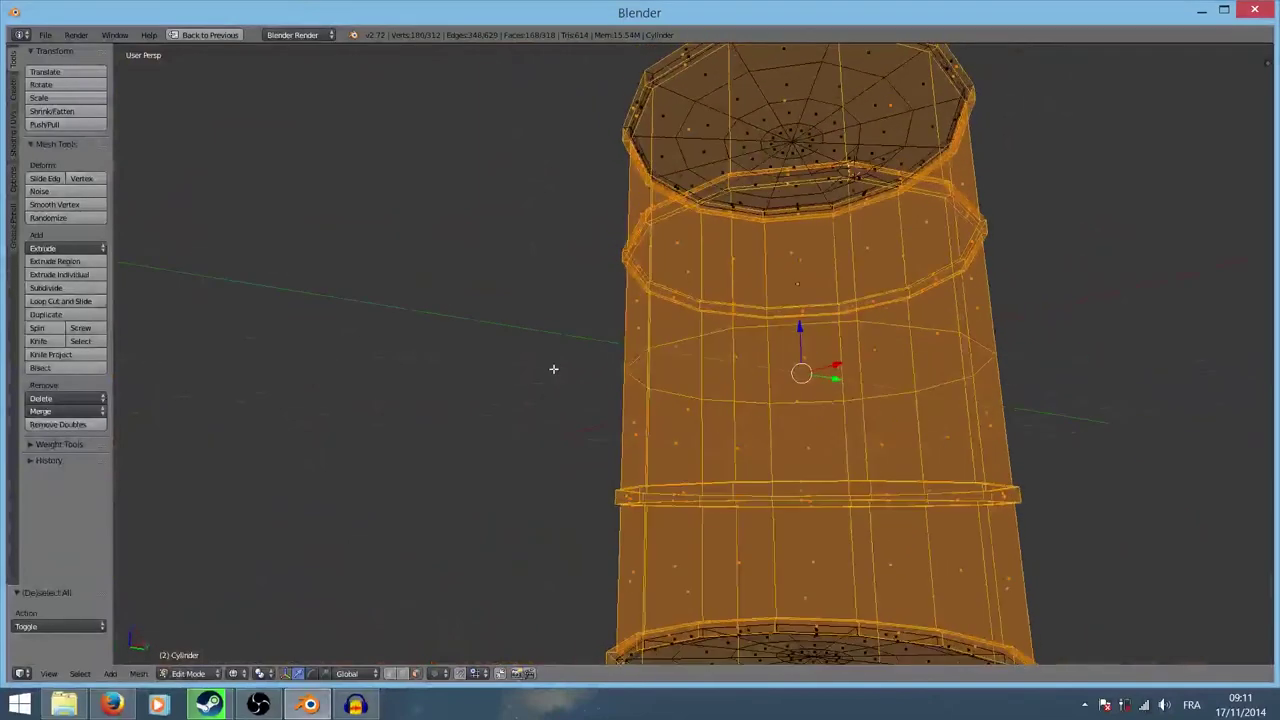
key(KP_3)
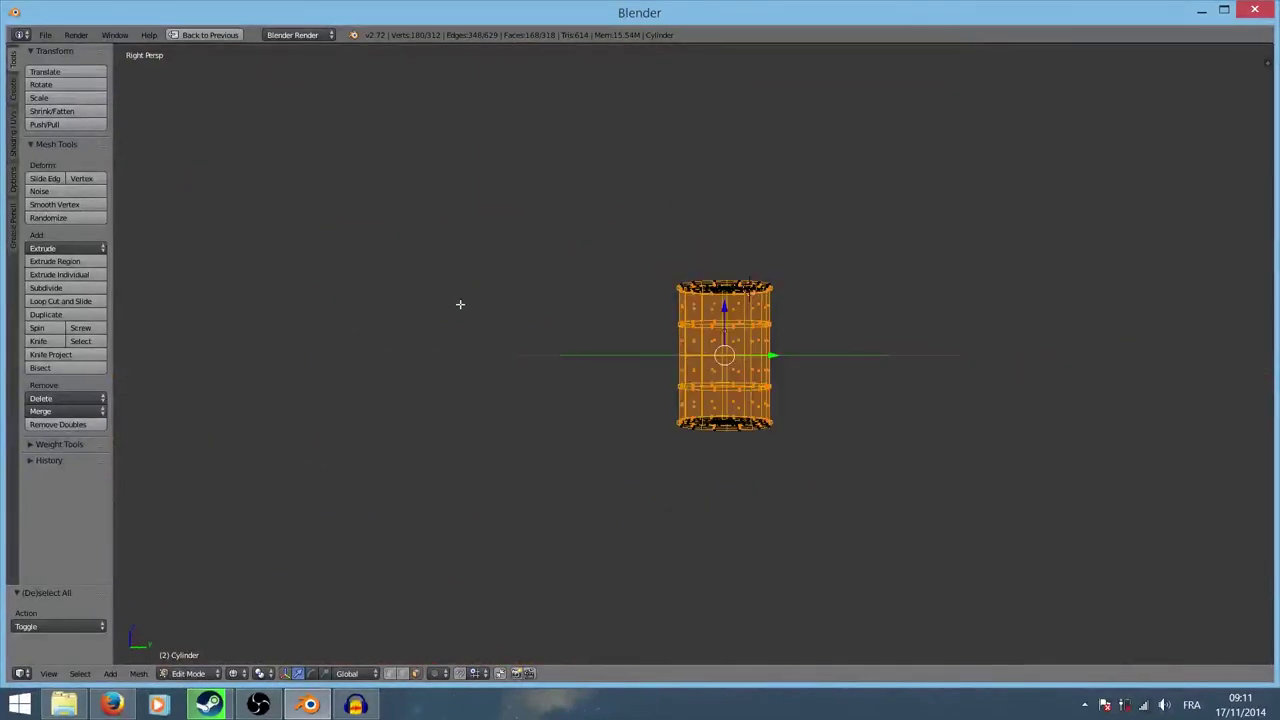
key(ctrl+Up)
Step: In an orthographic side view, cylinder-project the side faces into one vertical UV strip
key(KP_5)
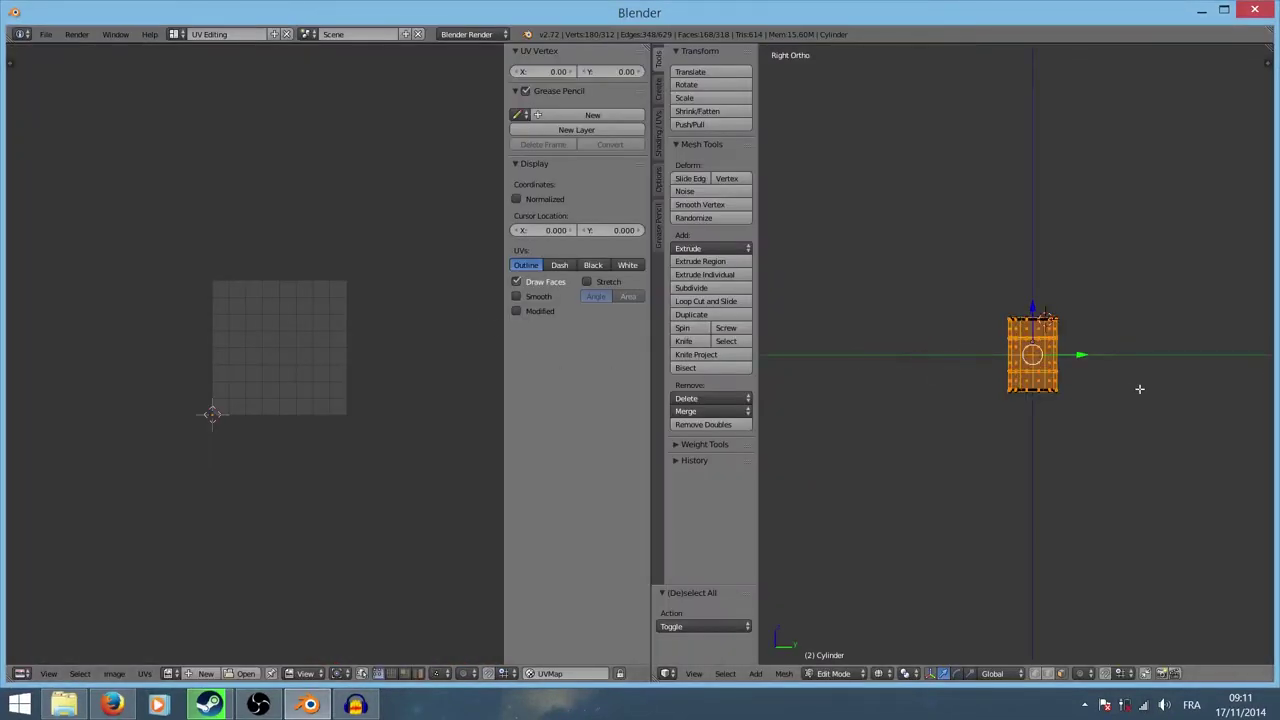
scroll(1140, 390, up, 6)
mouse_move(1146, 395)
shift+middle_down()
mouse_move(1025, 297)
mouse_move(974, 298)
shift+middle_up()
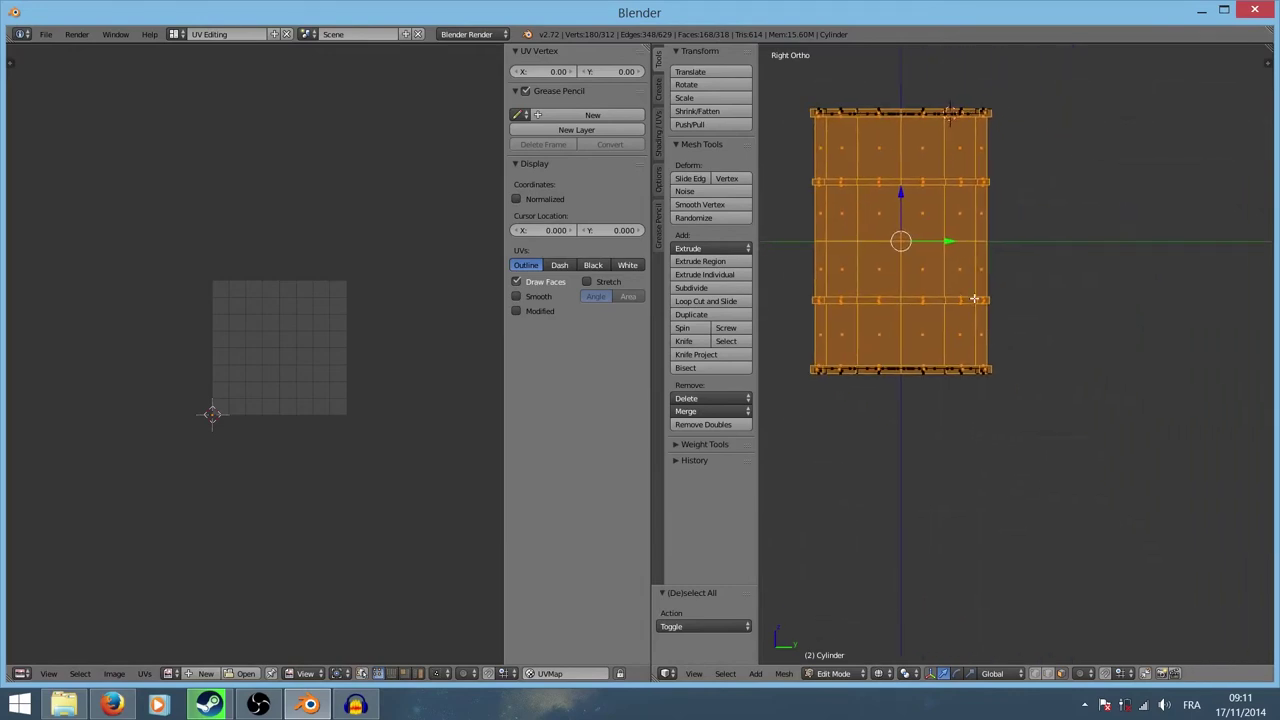
key(u)
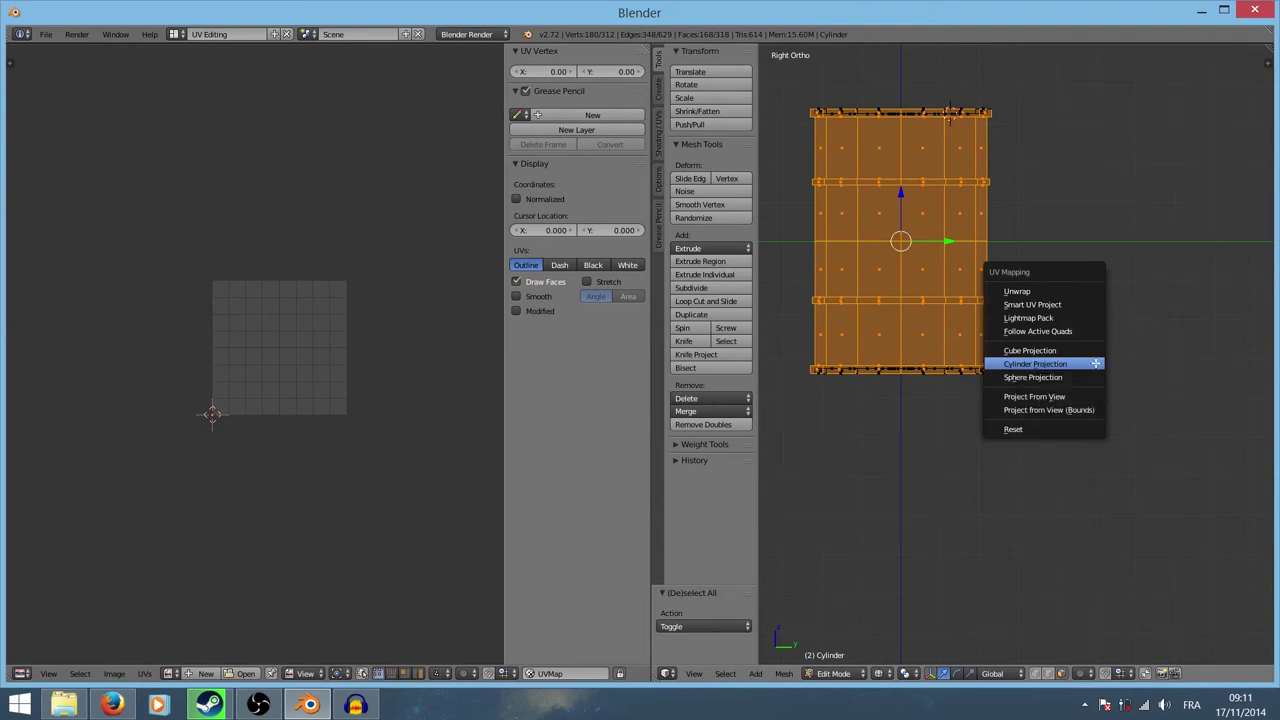
click(1095, 364)
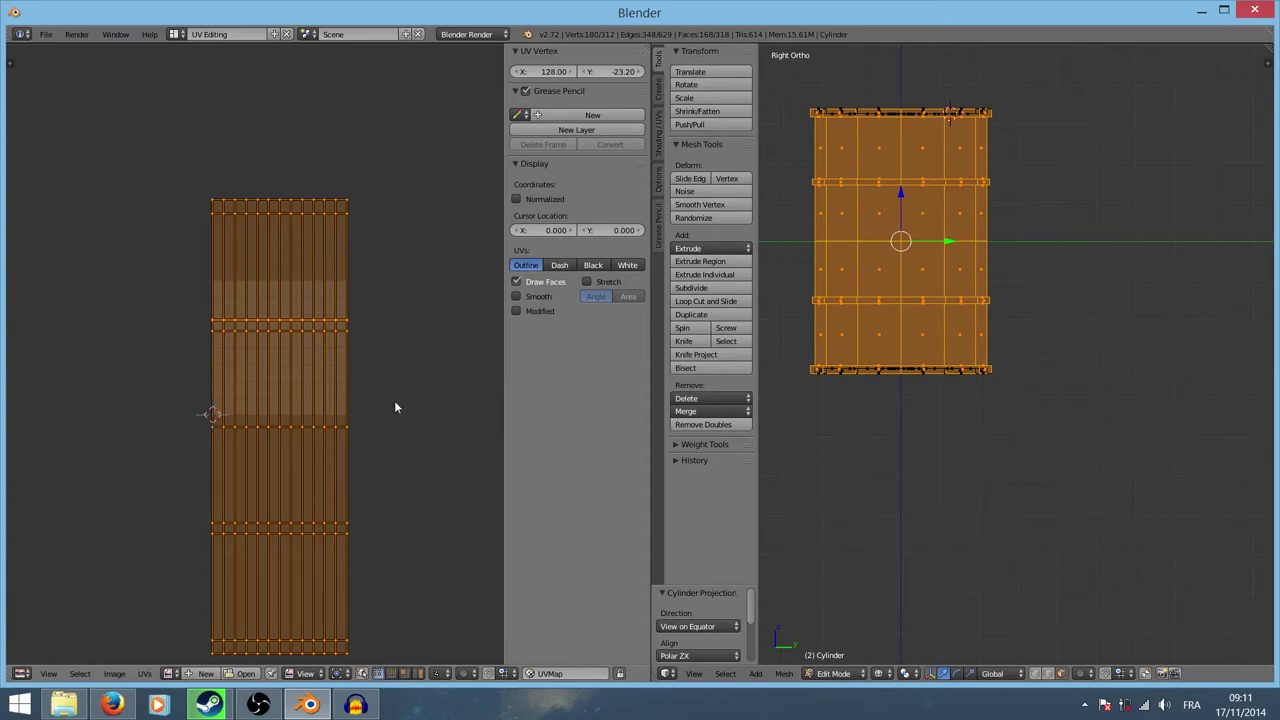
Step: Maximize the UV editor to inspect the tall rectangular side-wall strip
key(ctrl+Up)
scroll(554, 453, down, 2)
scroll(702, 458, up, 5)
Step: Squash the side UV strip vertically to 0.208 into the lower part of the UV grid
scroll(796, 491, down, 4)
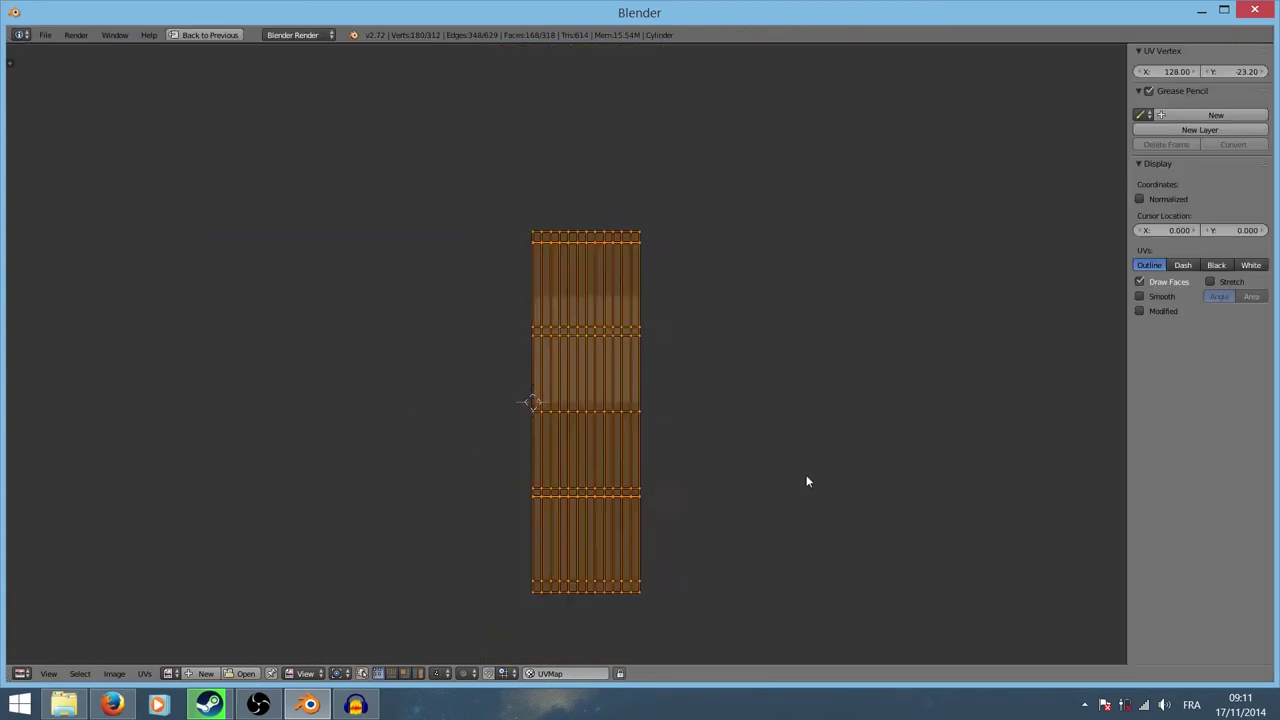
scroll(790, 485, down, 1)
mouse_move(774, 488)
middle_down()
mouse_move(740, 426)
mouse_move(694, 451)
middle_up()
scroll(650, 445, up, 3)
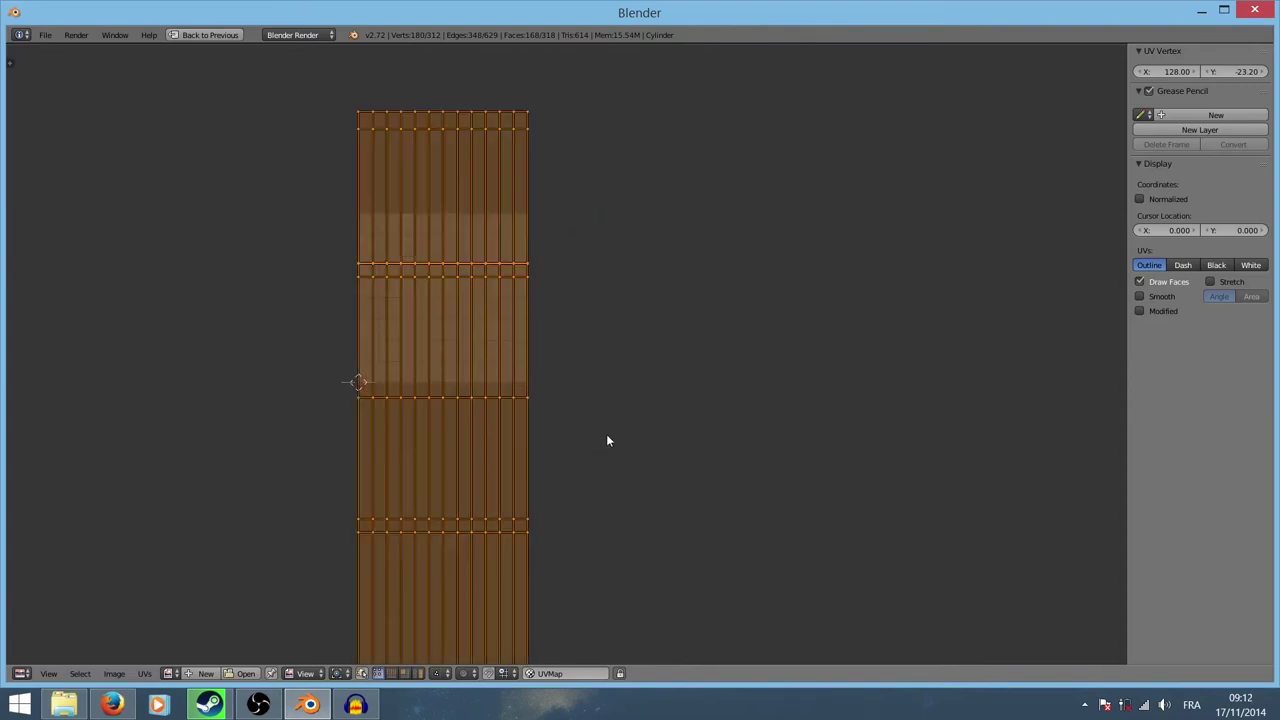
key(s)
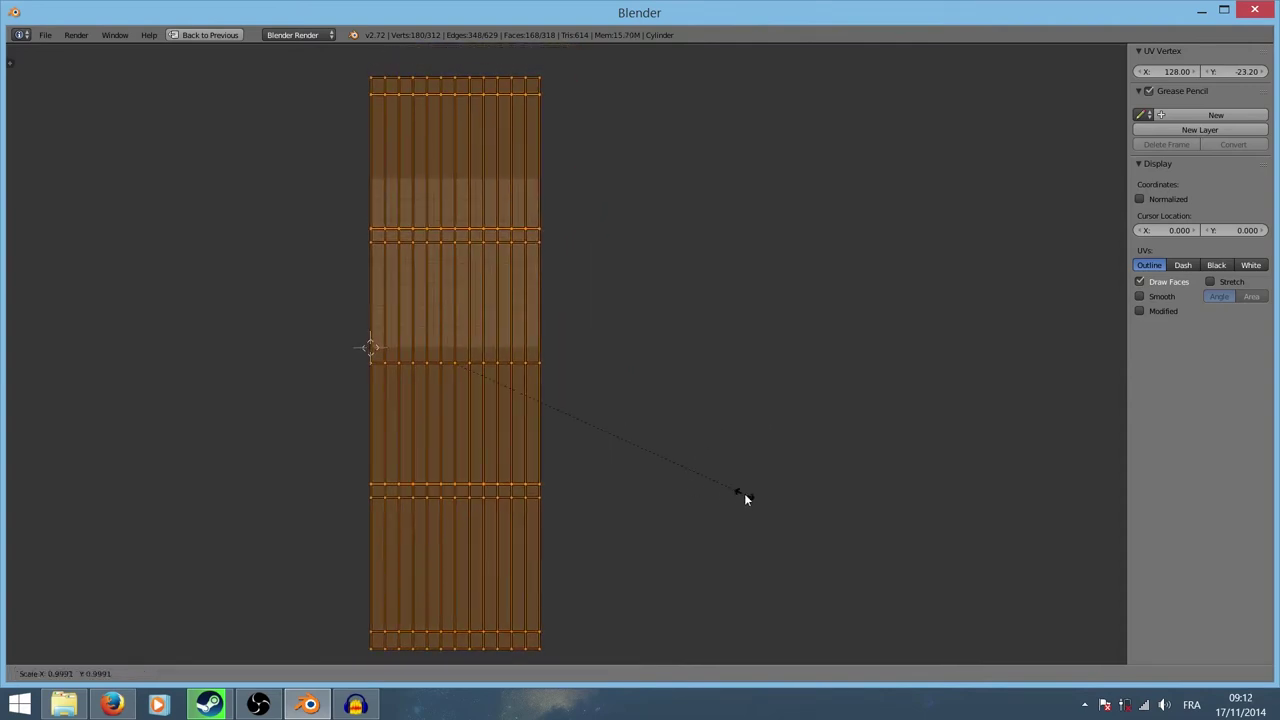
key(y)
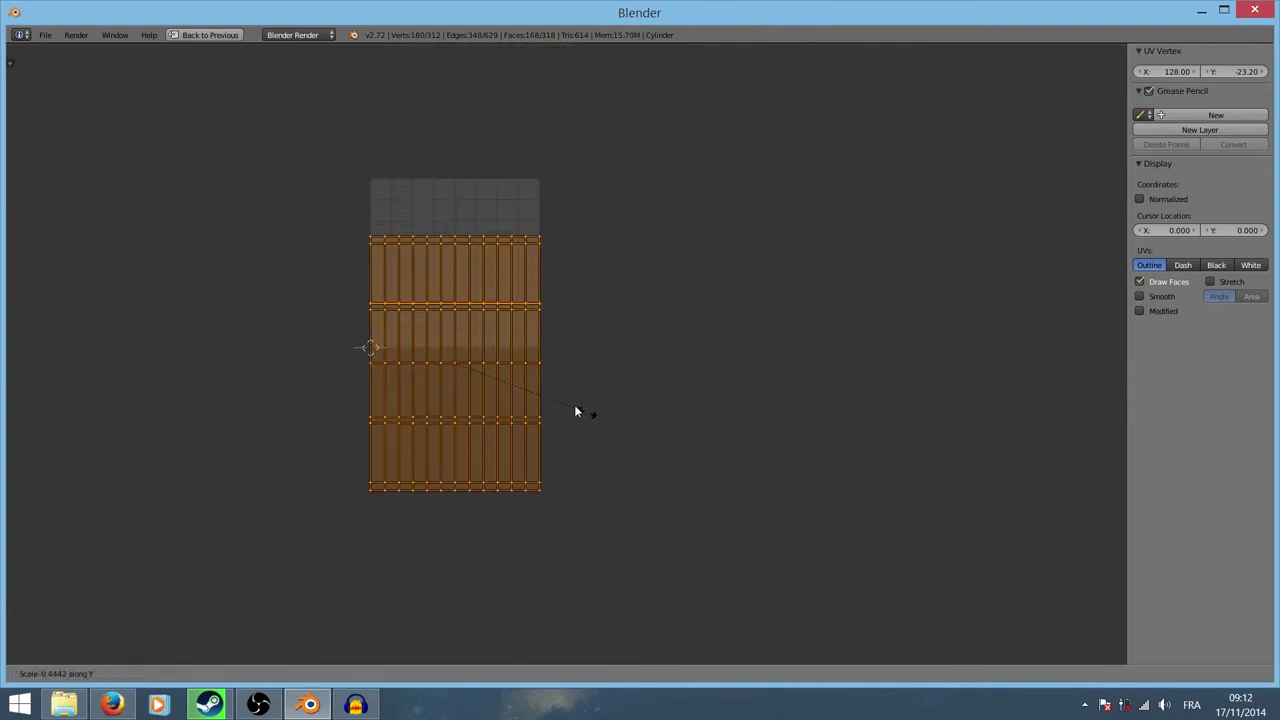
click(518, 381)
Step: Return to the split UV Editing layout, recentre the barrel in solid shading and deselect all faces
key(ctrl+Up)
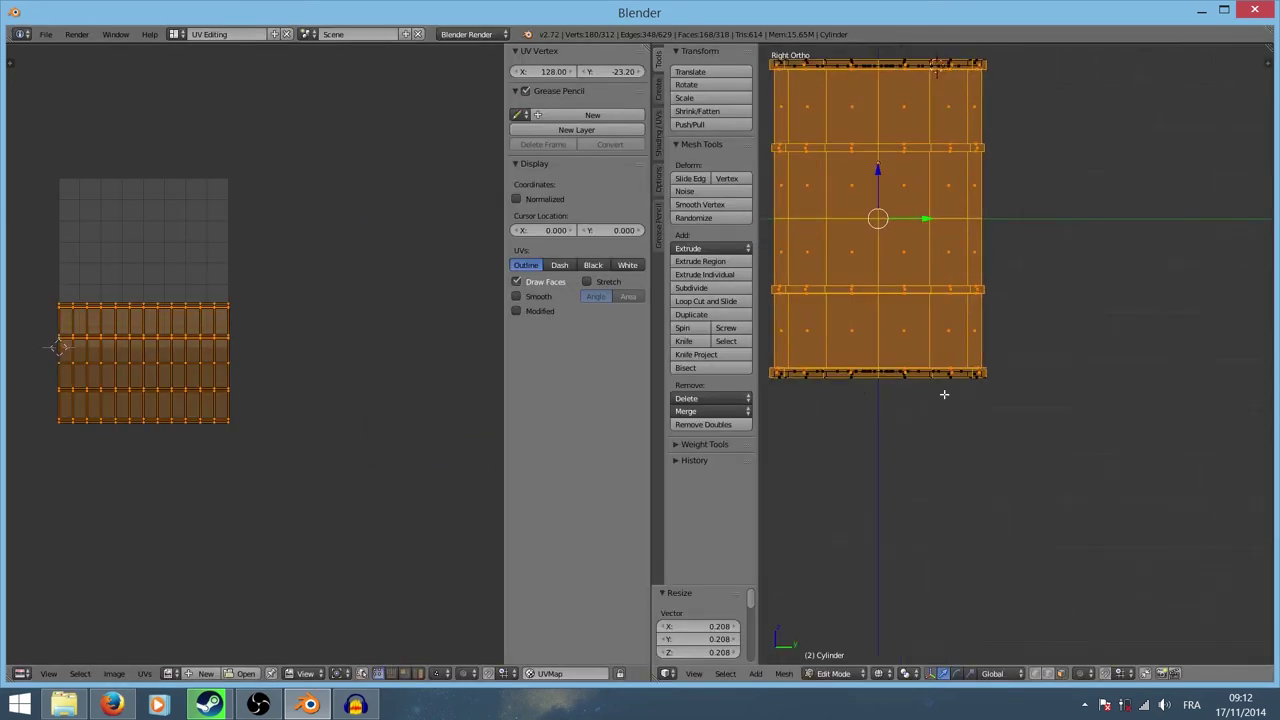
shift+middle_drag(1074, 404, 1175, 505)
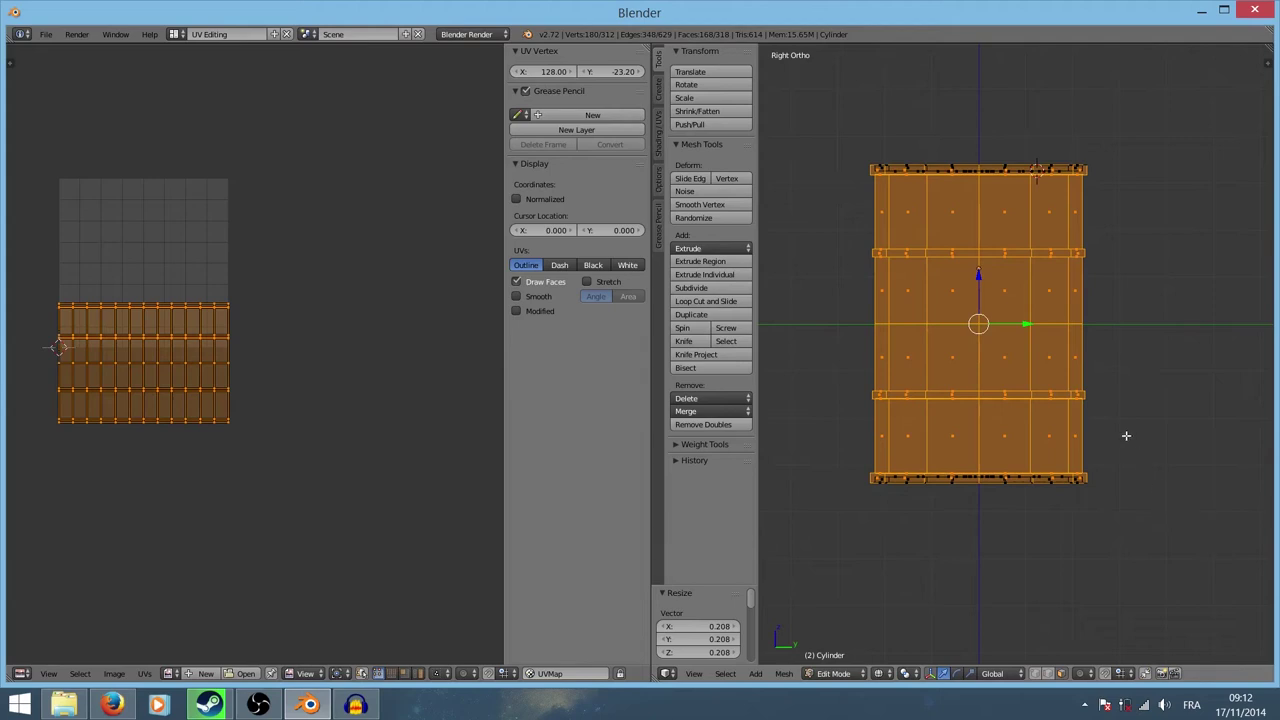
key(z)
click(1117, 508)
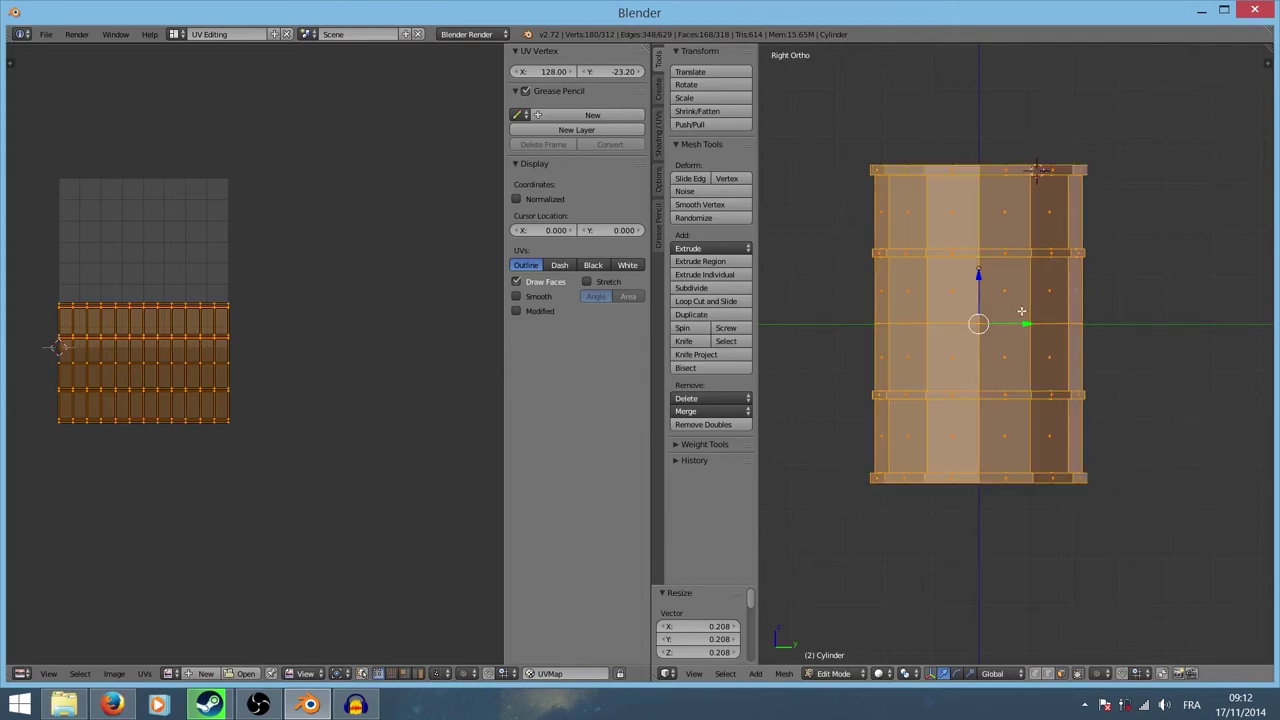
key(a)
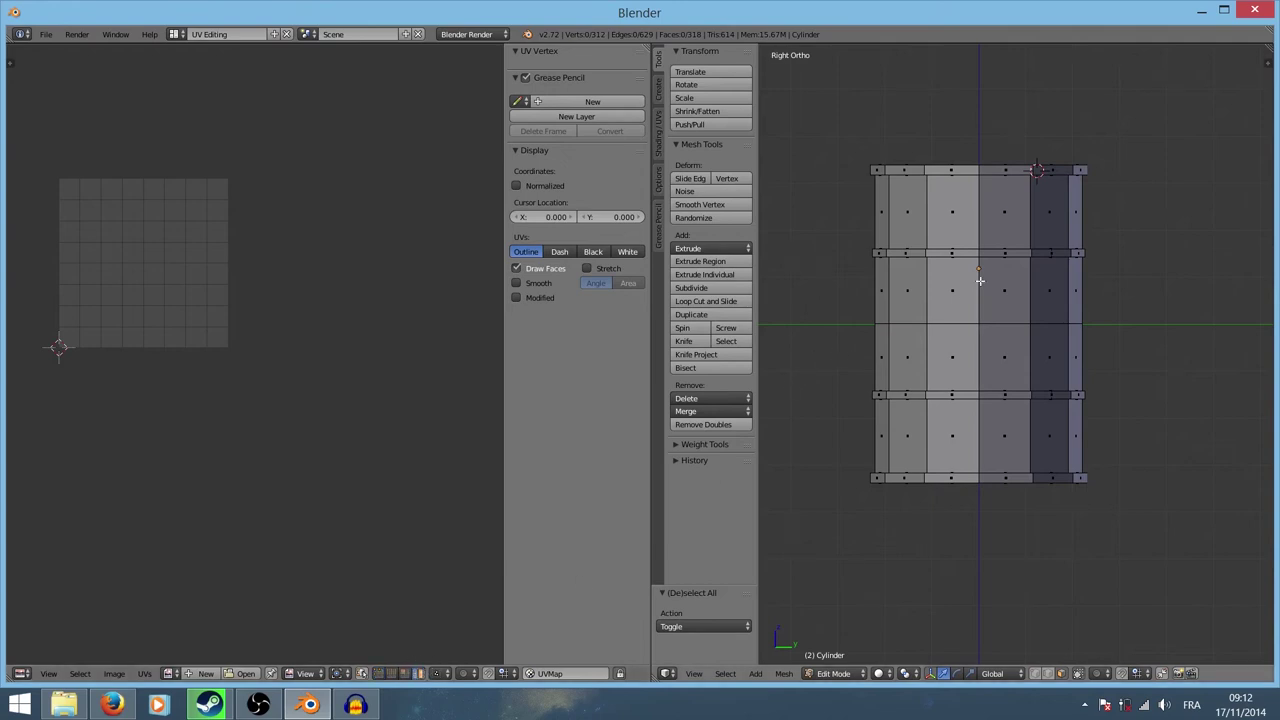
Step: Select all faces to show their UVs and shorten the side strip slightly along Y
key(Tab)
key(a)
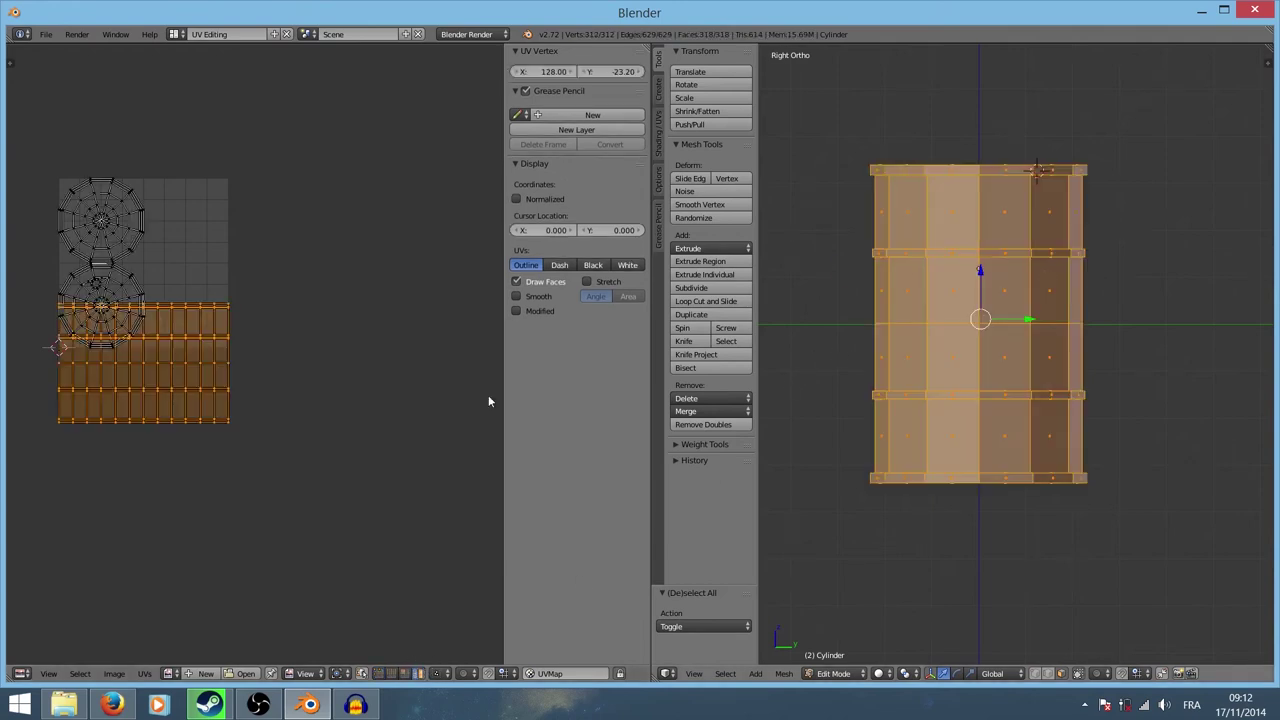
scroll(223, 414, up, 3)
mouse_move(246, 397)
middle_down()
mouse_move(435, 387)
mouse_move(371, 397)
middle_up()
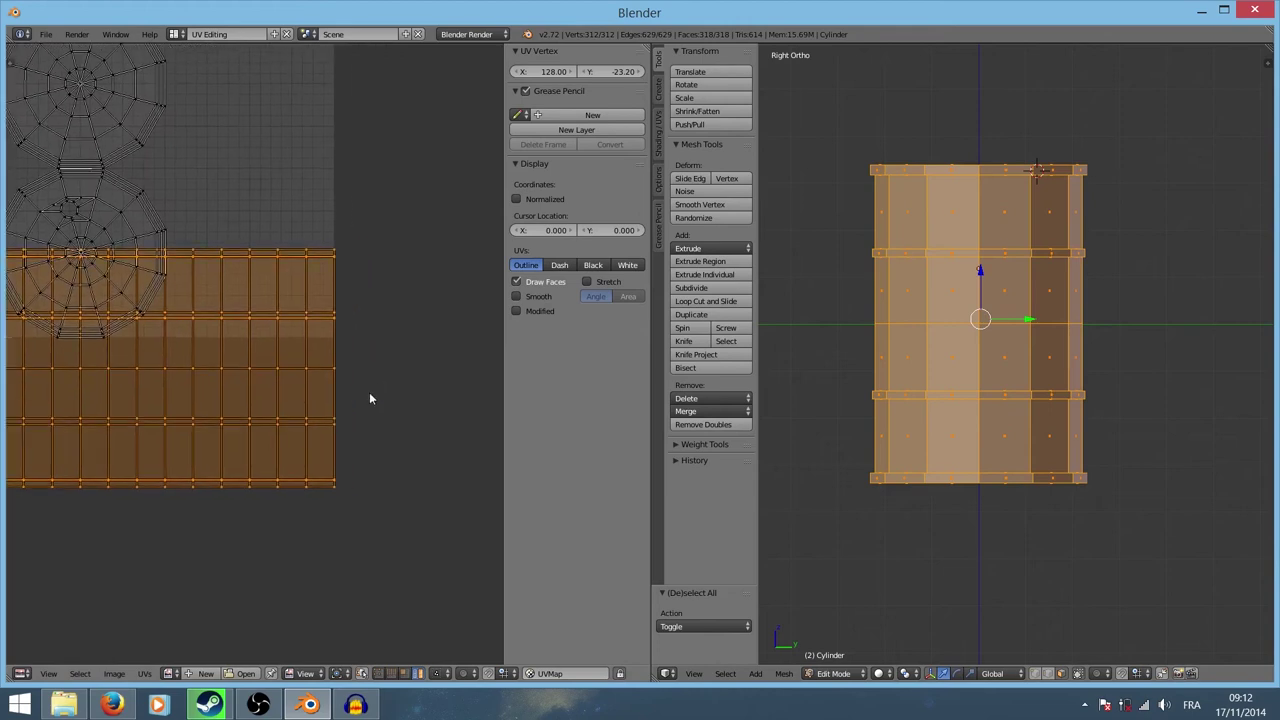
key(s)
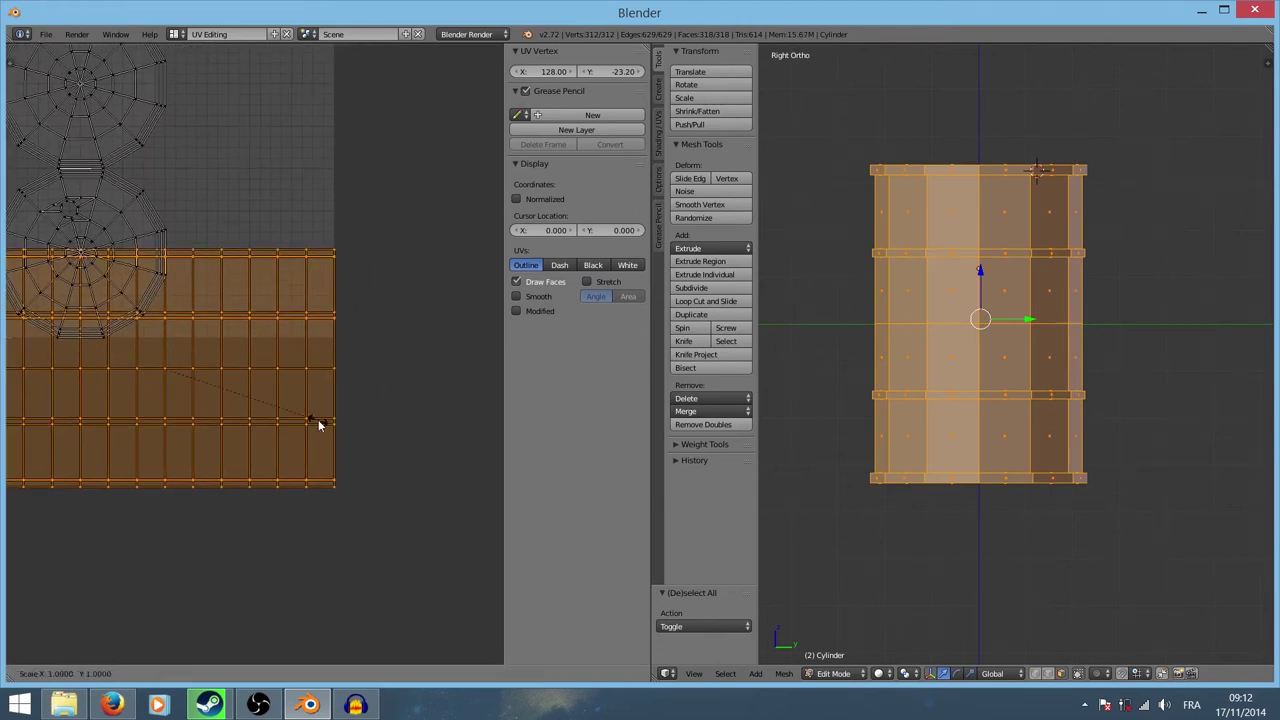
key(y)
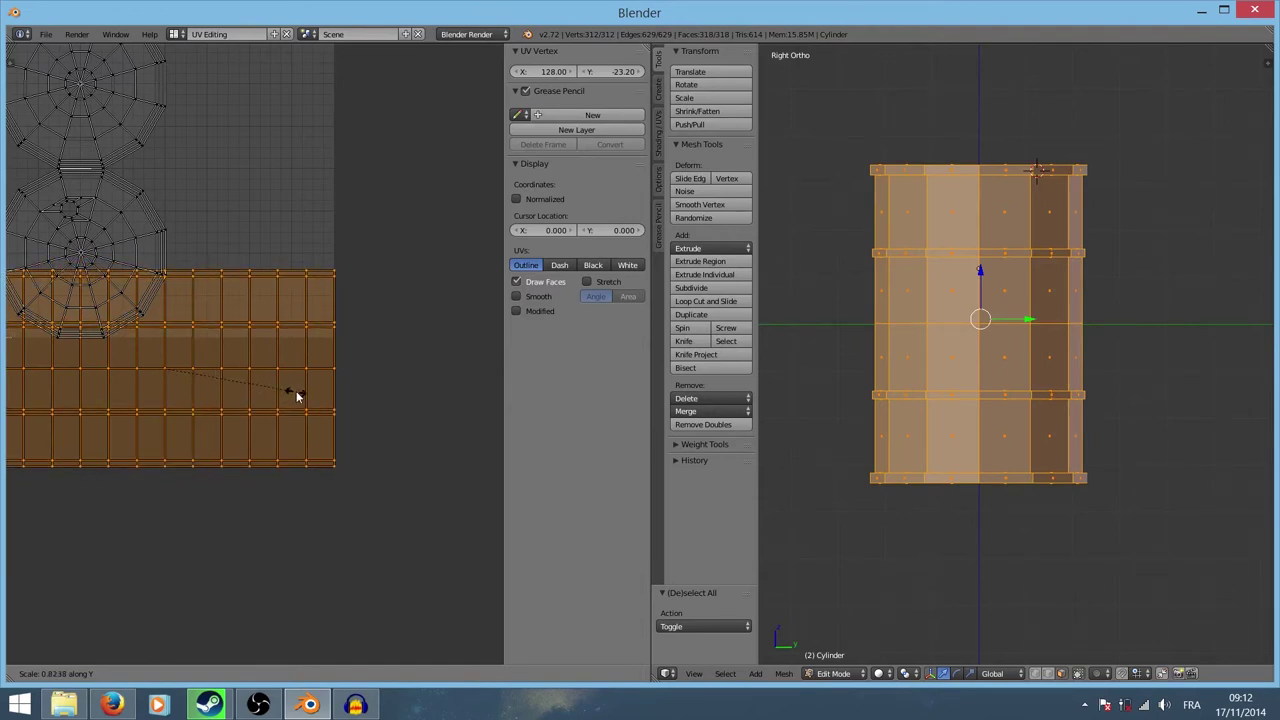
click(296, 391)
key(a)
Step: Maximize the UV editor, centre the layout and select all three UV islands
scroll(365, 405, down, 2)
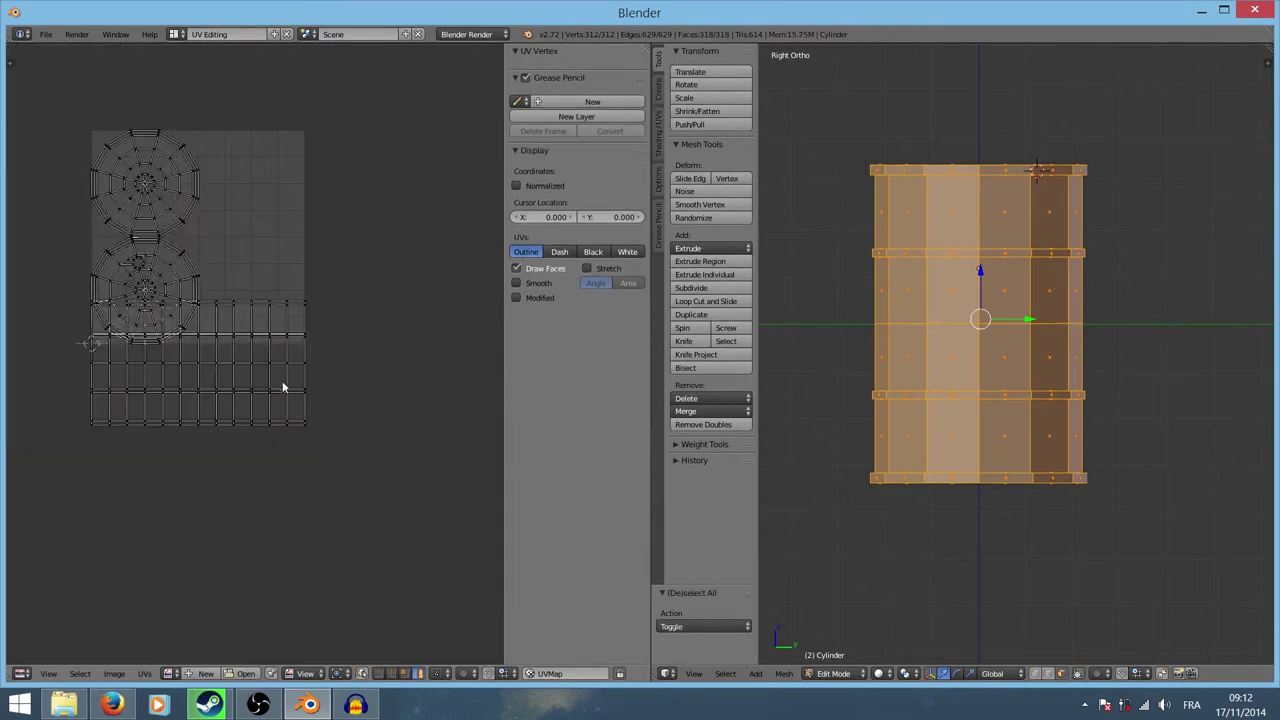
key(ctrl+Up)
scroll(440, 425, up, 2)
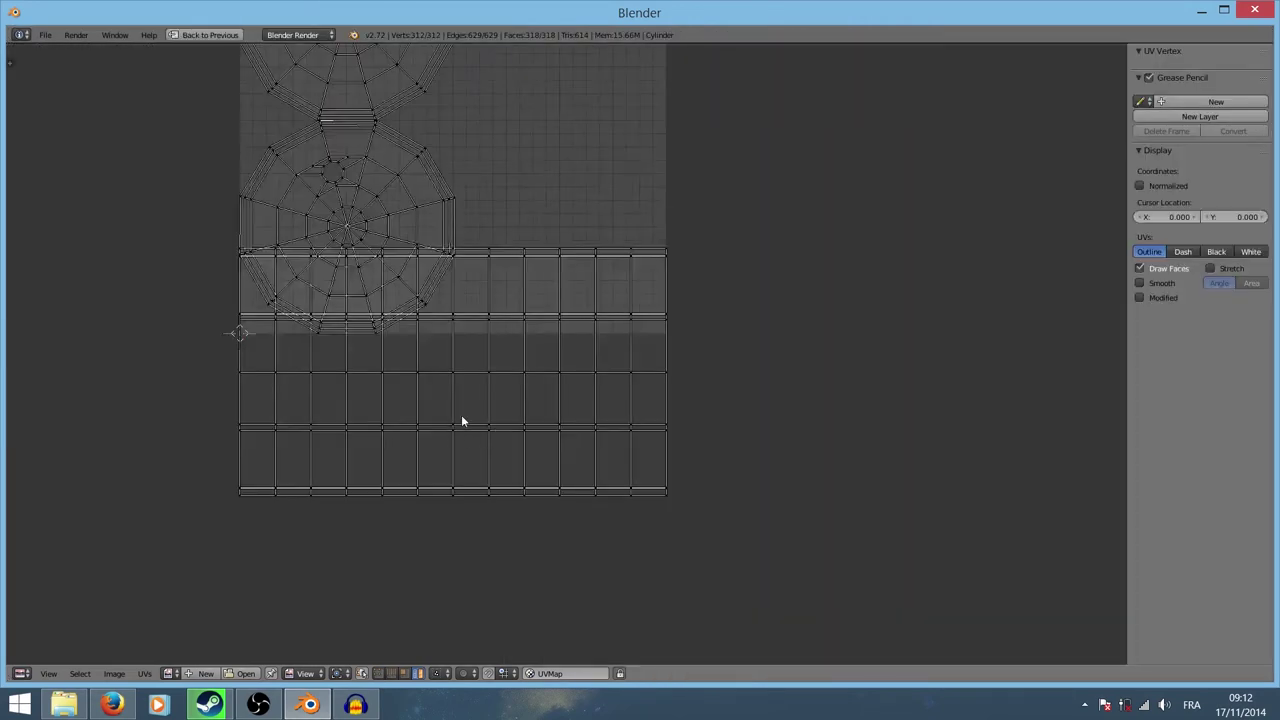
middle_drag(462, 421, 517, 458)
scroll(616, 232, down, 2)
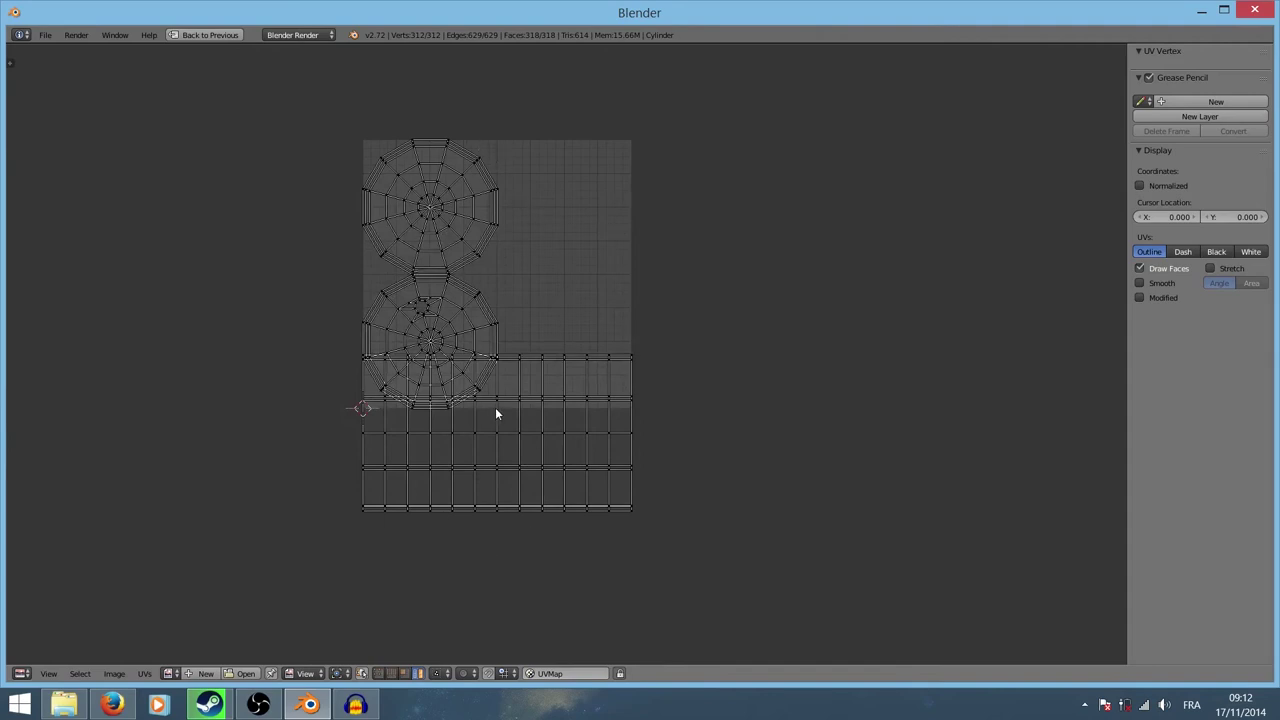
key(a)
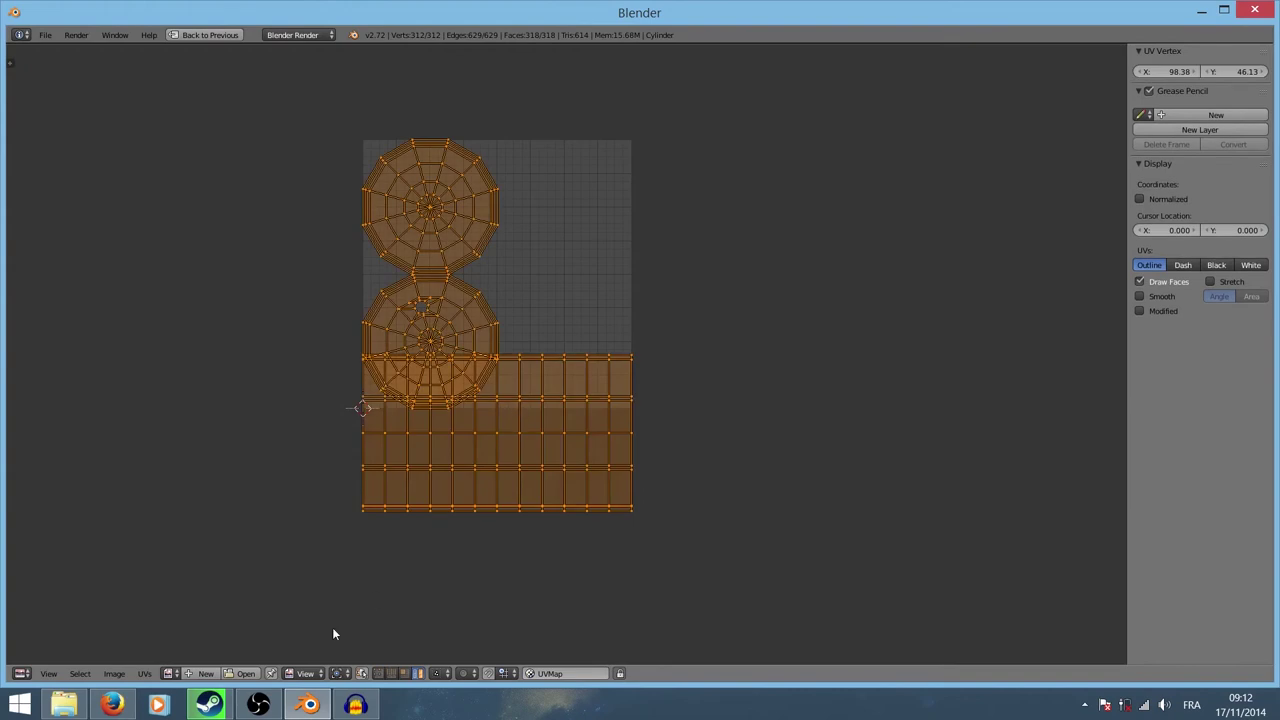
click(145, 674)
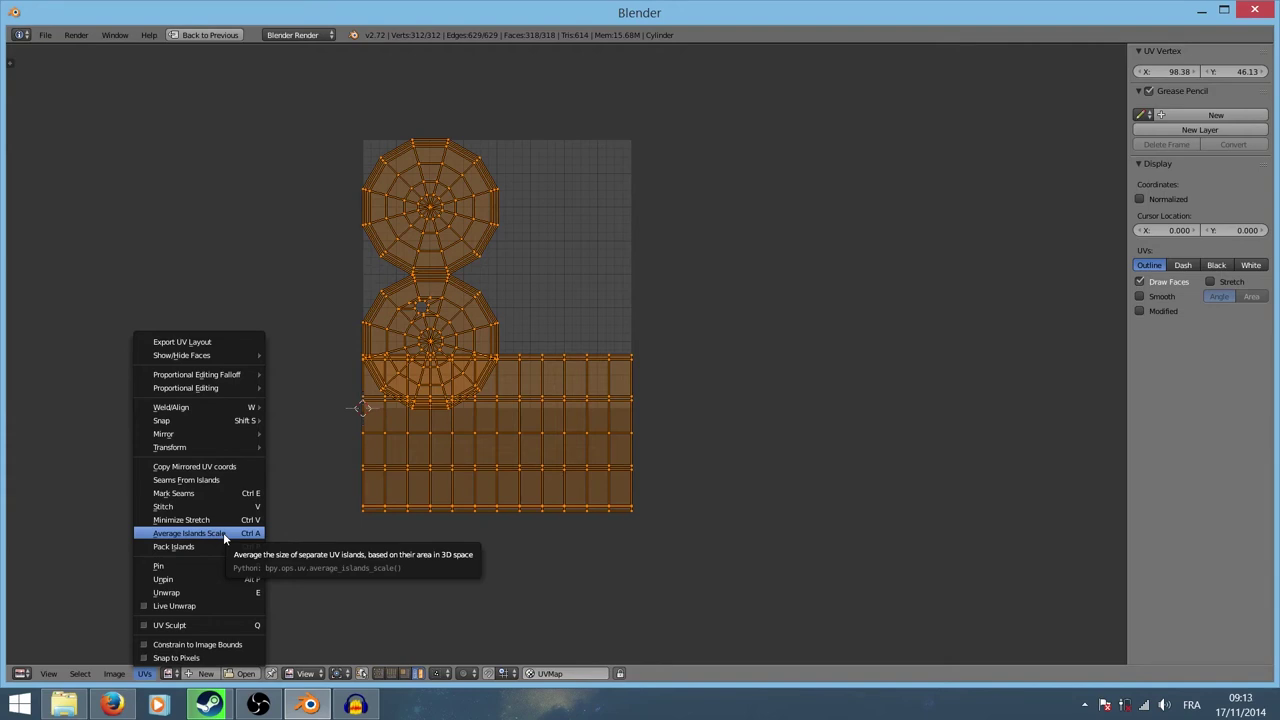
Step: Apply Average Islands Scale, then Pack Islands so both cap discs sit above the strip
click(225, 538)
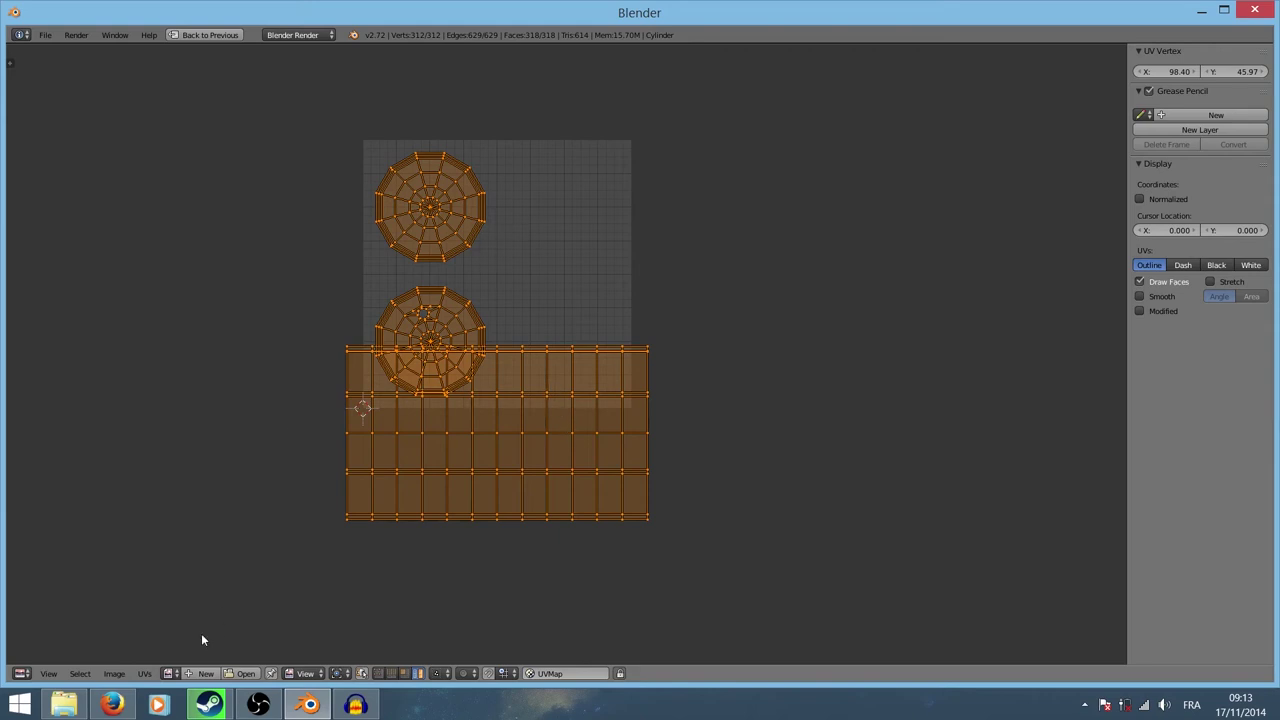
click(145, 674)
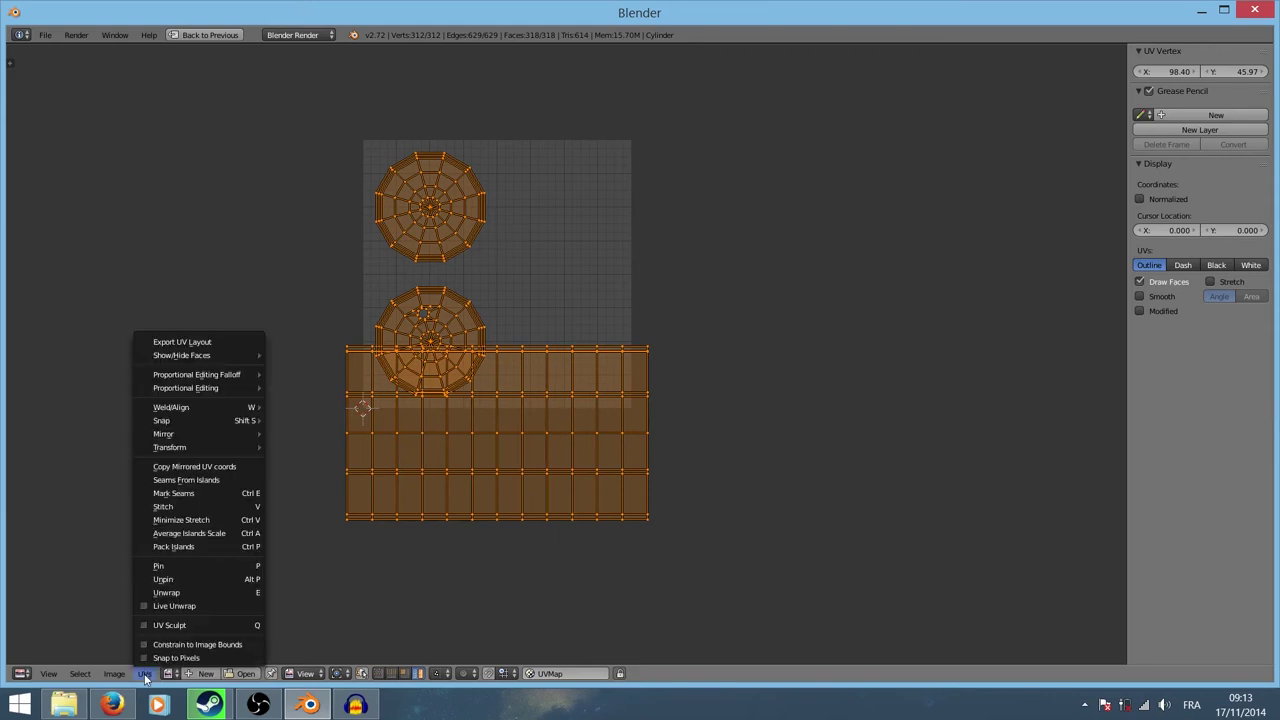
click(190, 548)
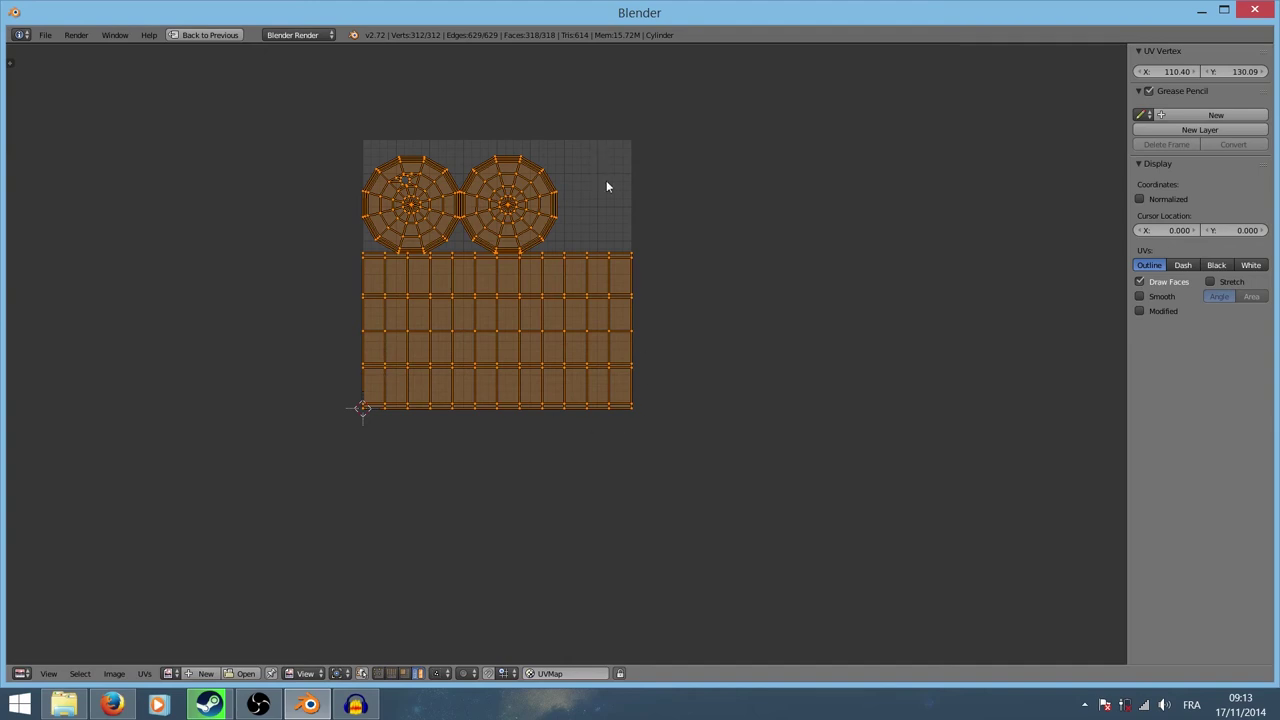
Step: Exit Edit Mode, restore the split UV Editing layout and orbit to the barrel top
key(Tab)
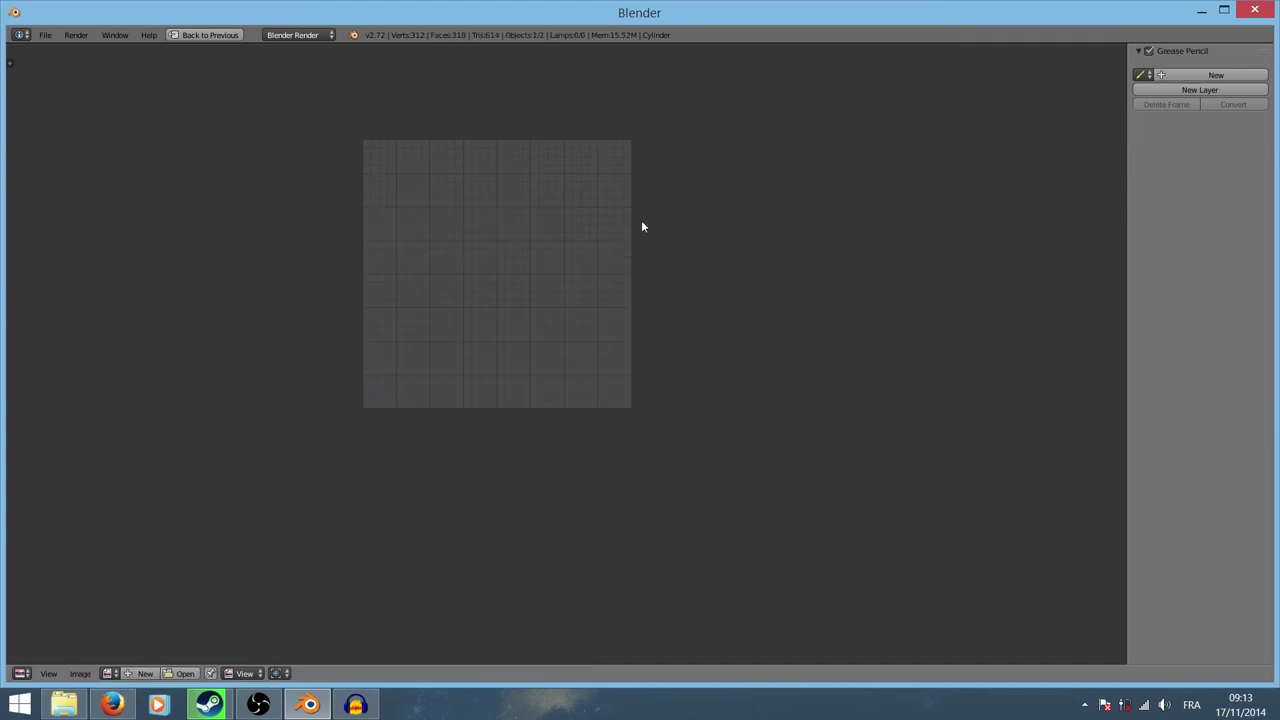
key(ctrl+Up)
scroll(771, 247, down, 3)
mouse_move(850, 228)
middle_down()
mouse_move(875, 300)
mouse_move(952, 360)
mouse_move(958, 314)
middle_up()
Step: Switch the workspace to the Default screen layout
scroll(1000, 355, up, 5)
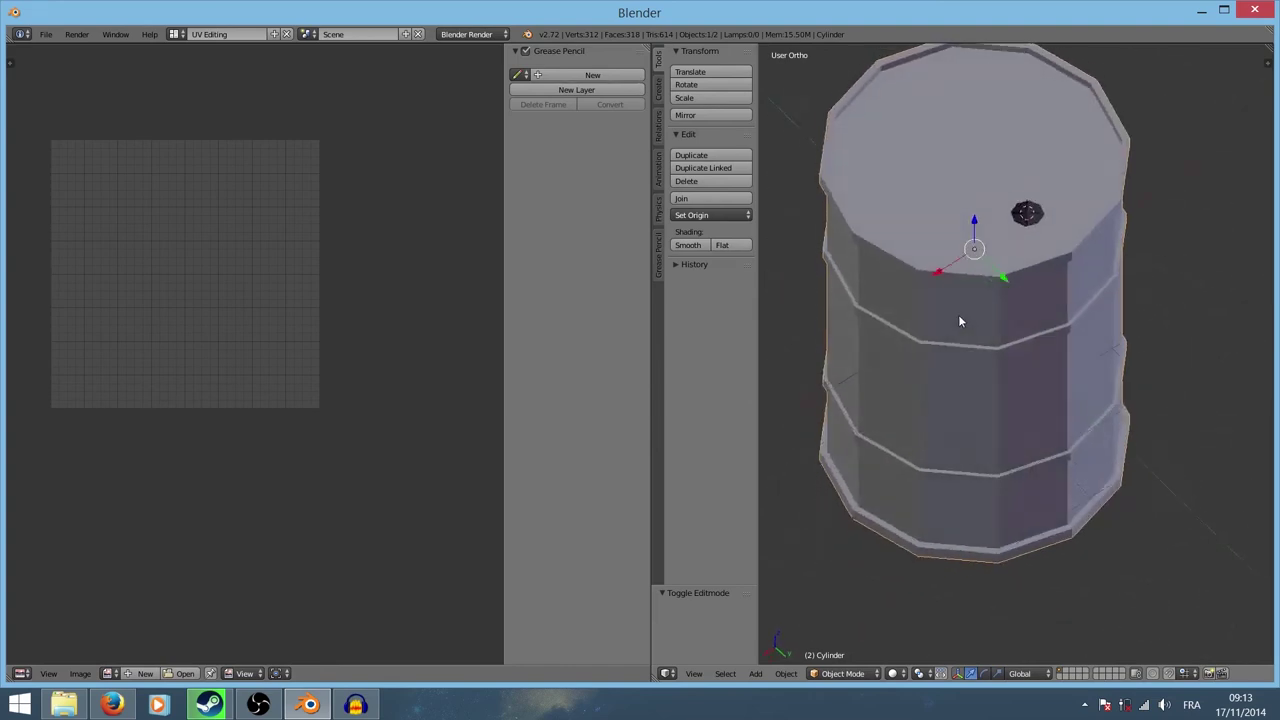
scroll(1003, 305, up, 3)
scroll(1003, 305, down, 3)
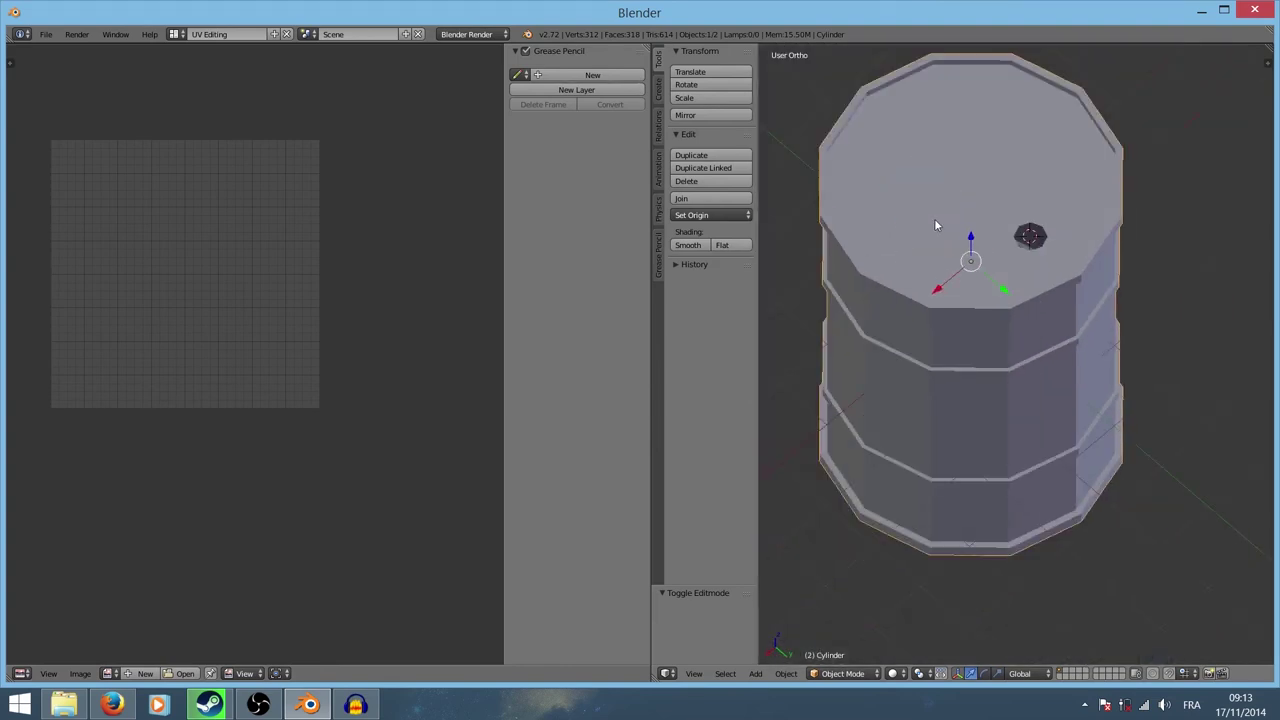
scroll(1036, 238, up, 3)
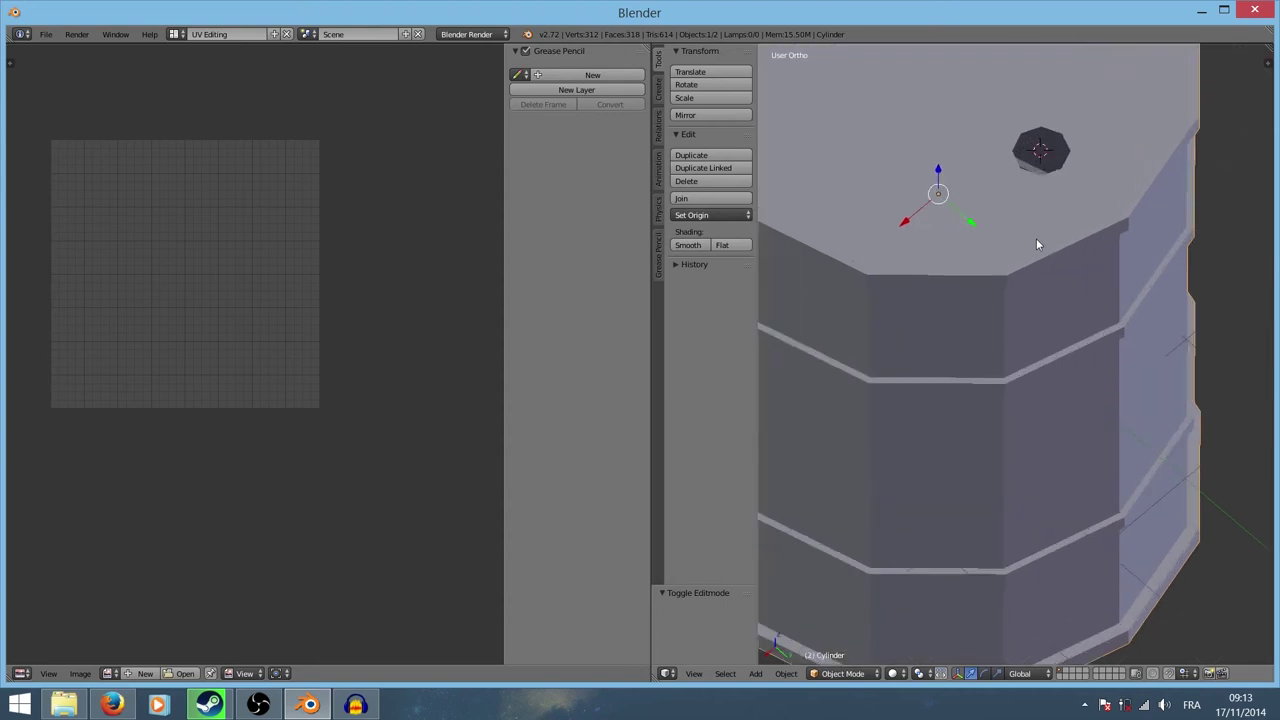
scroll(1036, 230, down, 2)
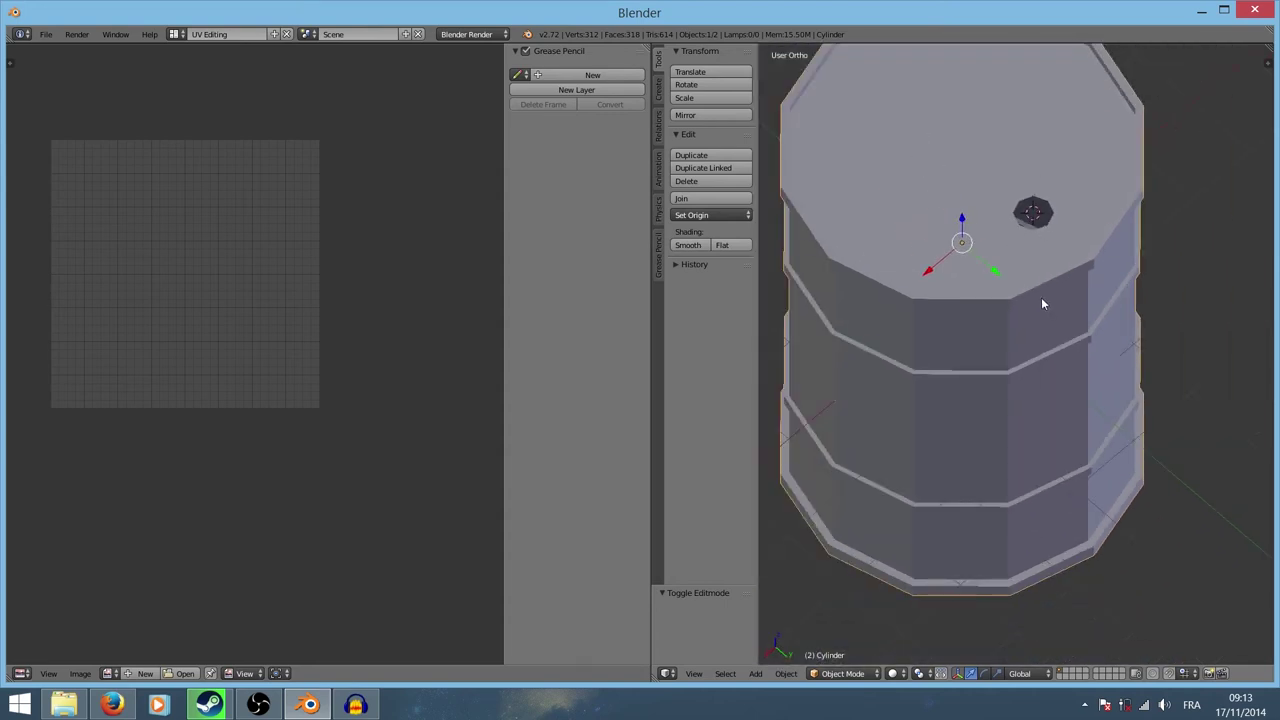
click(174, 34)
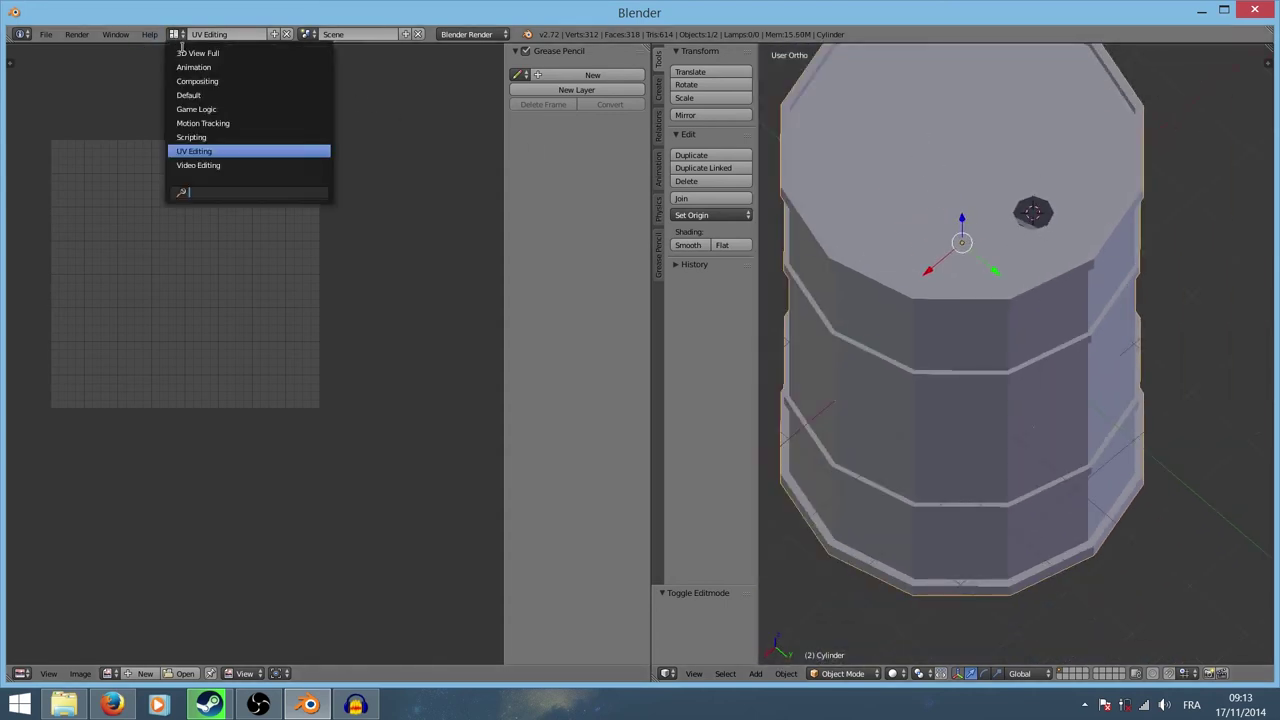
click(231, 93)
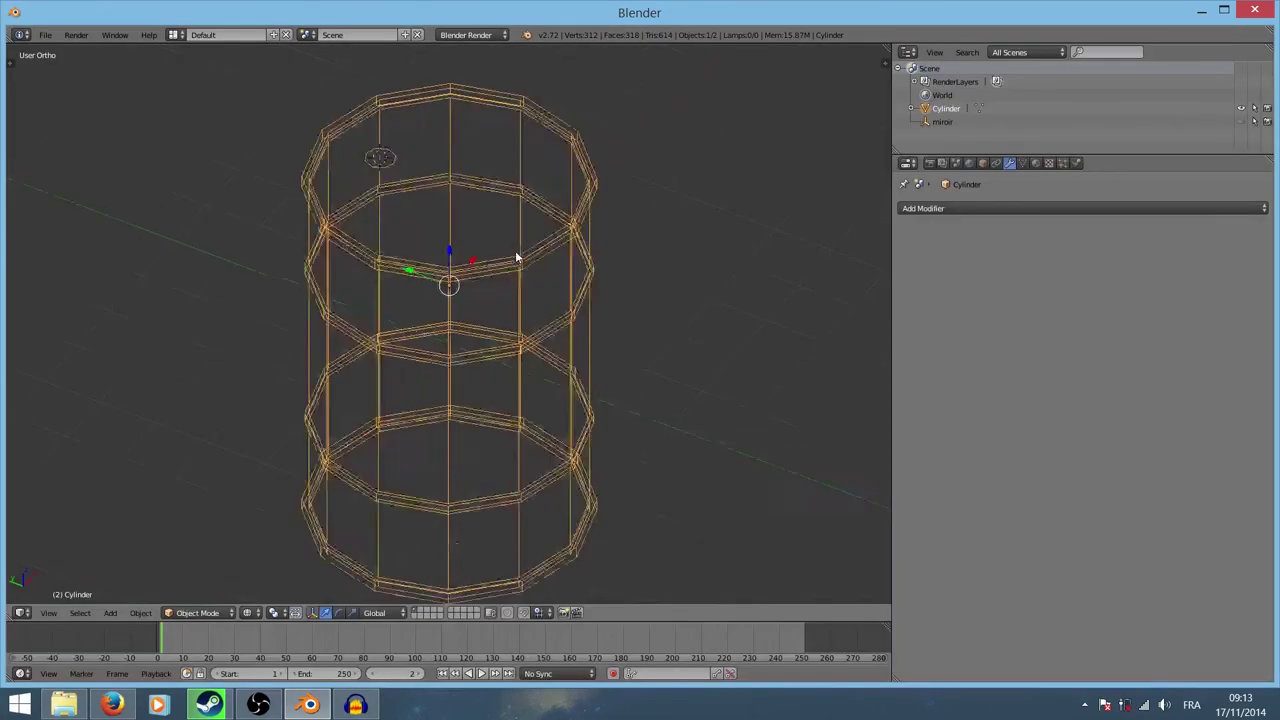
Step: Enter Edit Mode on the barrel, deselect everything and frame the top cap
scroll(517, 257, up, 3)
key(Tab)
click(586, 249)
key(a)
scroll(486, 186, down, 3)
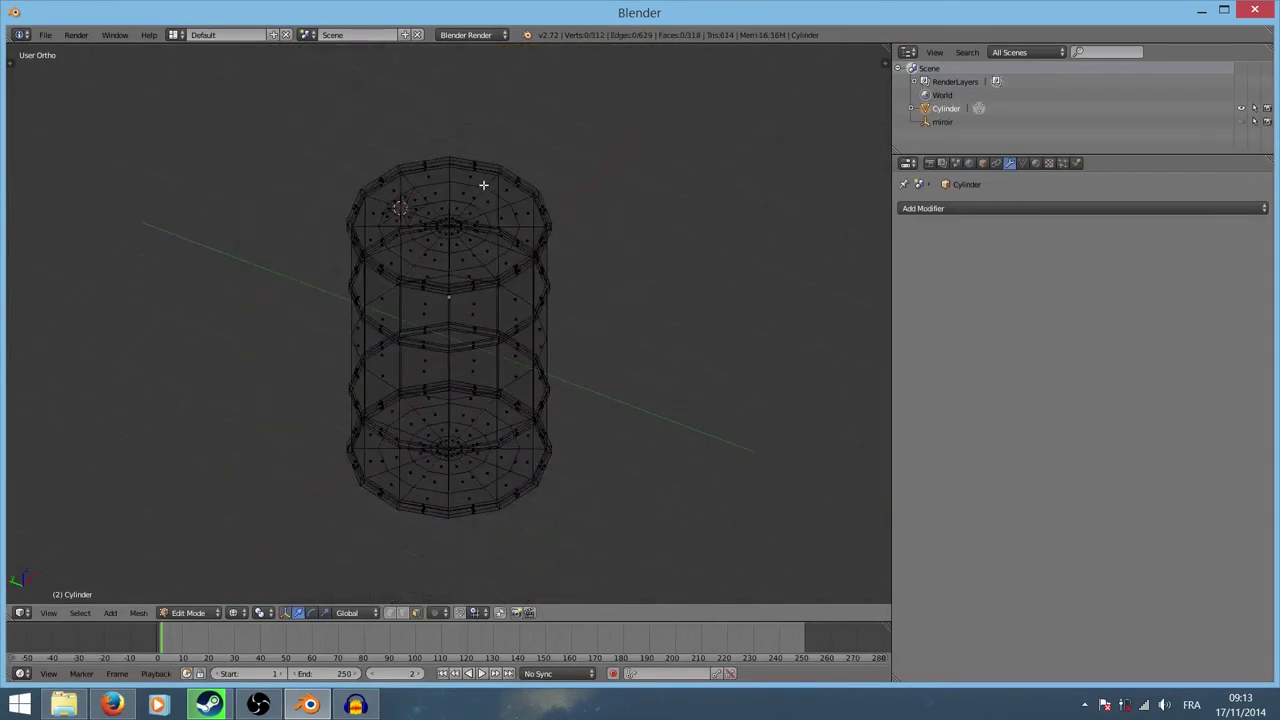
scroll(600, 284, down, 2)
scroll(610, 288, up, 2)
scroll(386, 334, up, 1)
scroll(443, 266, up, 2)
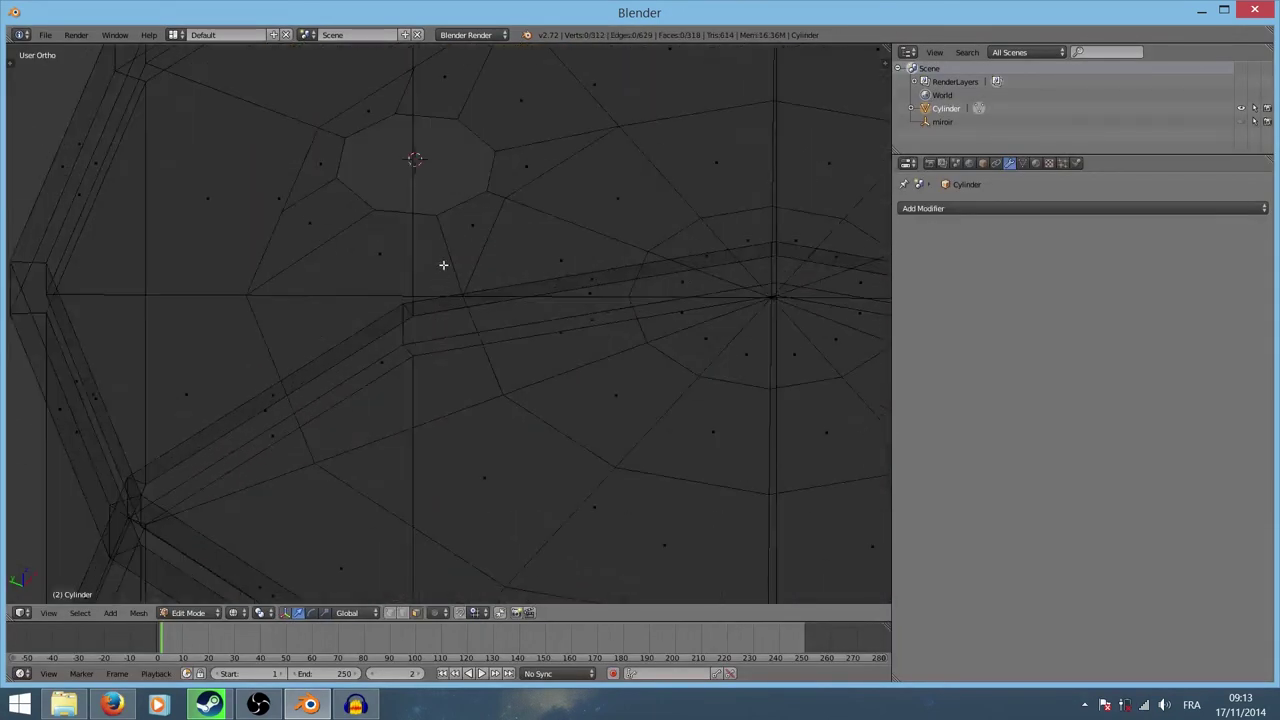
scroll(458, 366, up, 1)
shift+middle_drag(458, 366, 466, 404)
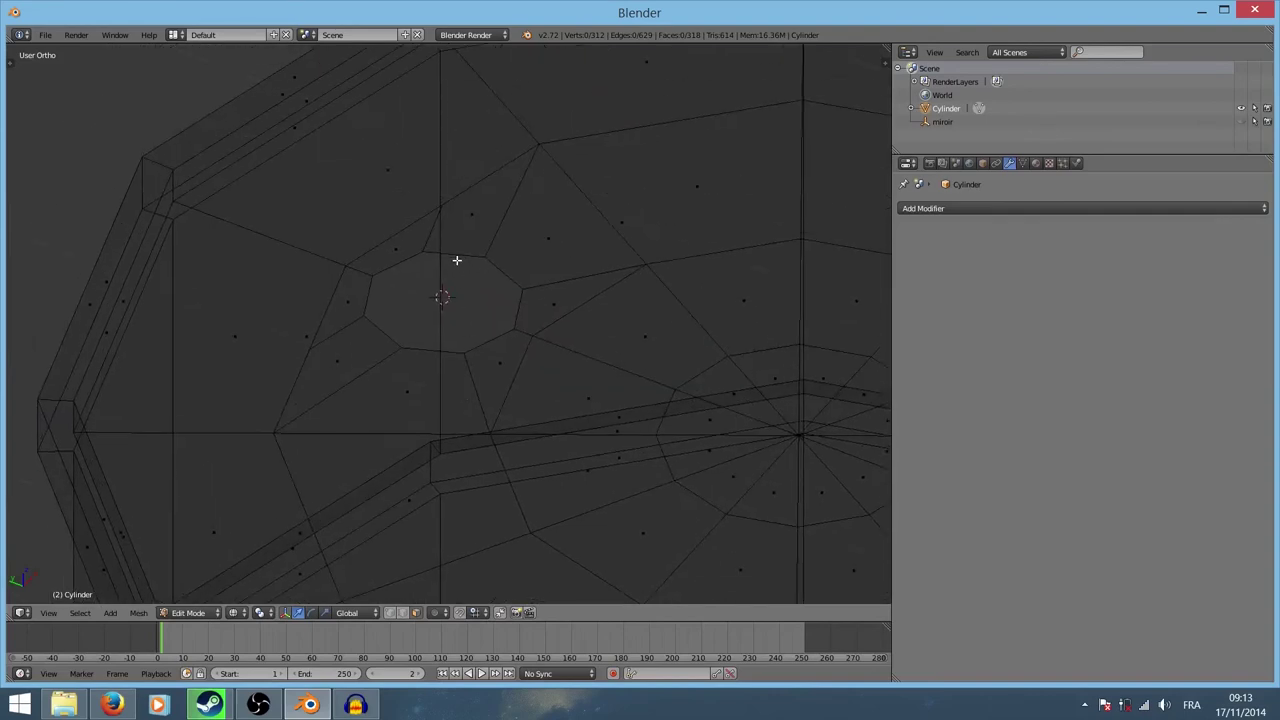
Step: Switch to vertex selection and select the 8-vertex ring around the centre face
key(ctrl+Tab)
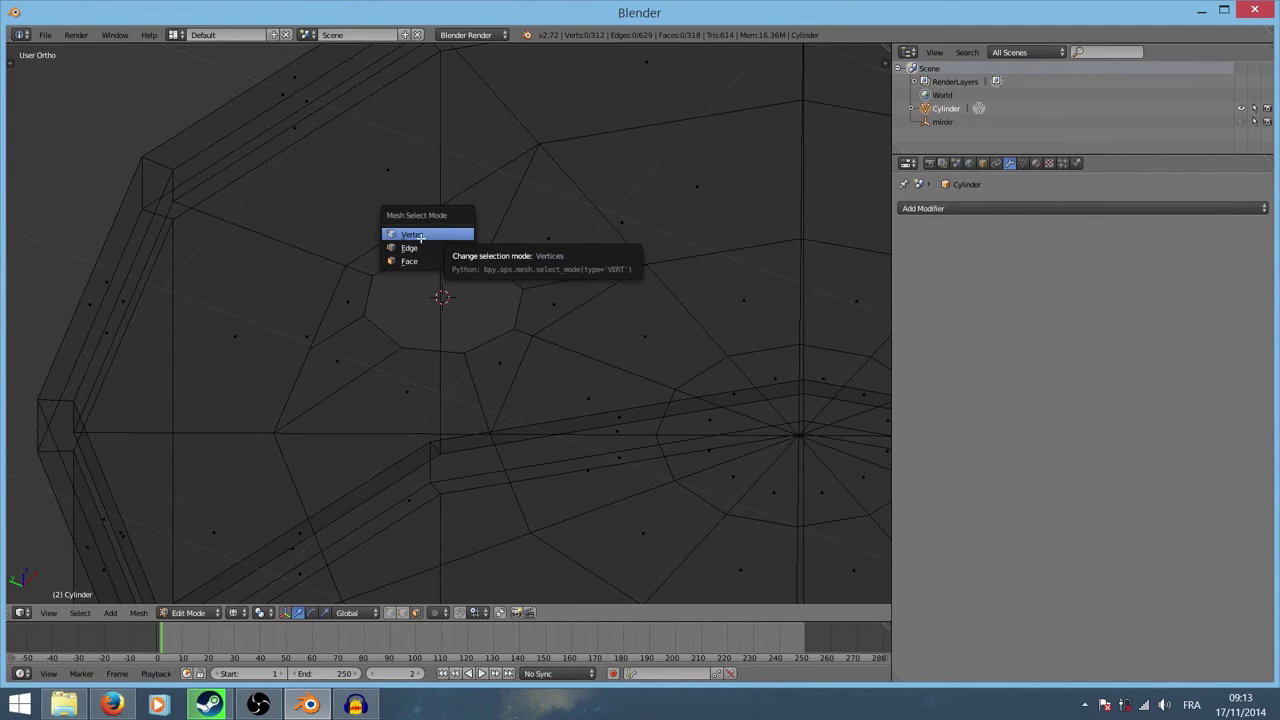
click(443, 236)
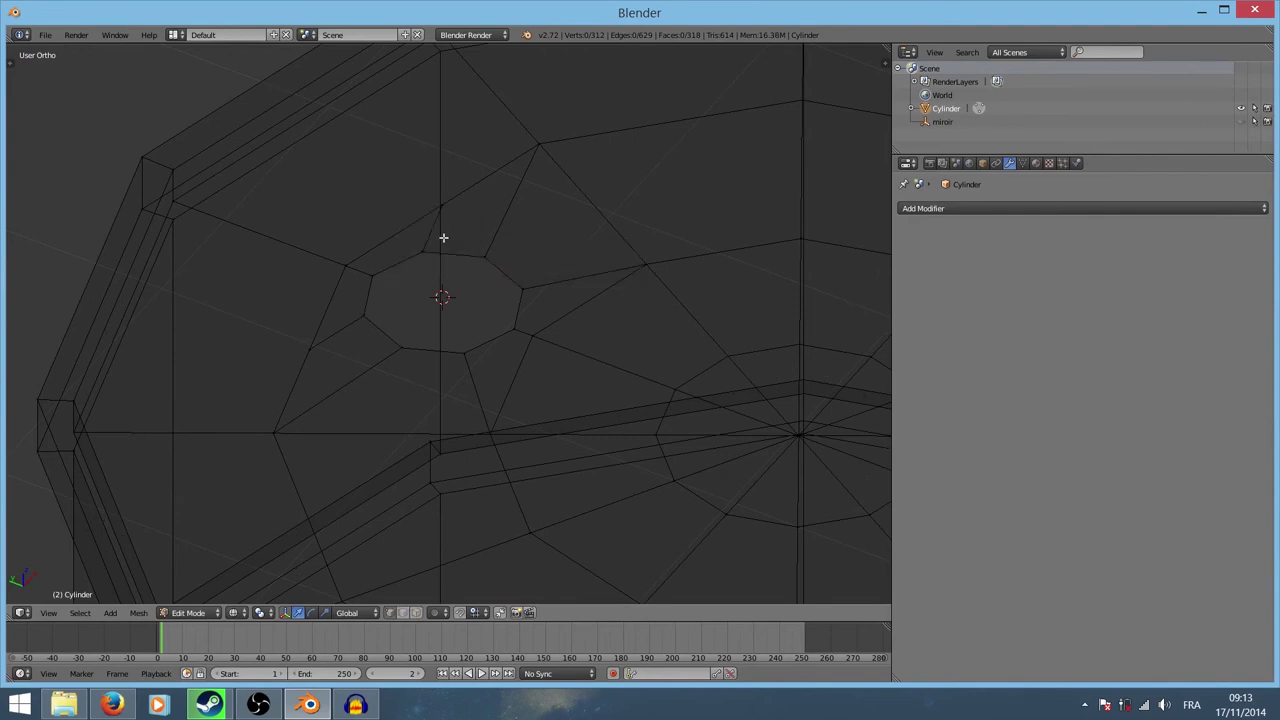
alt+right_click(444, 256)
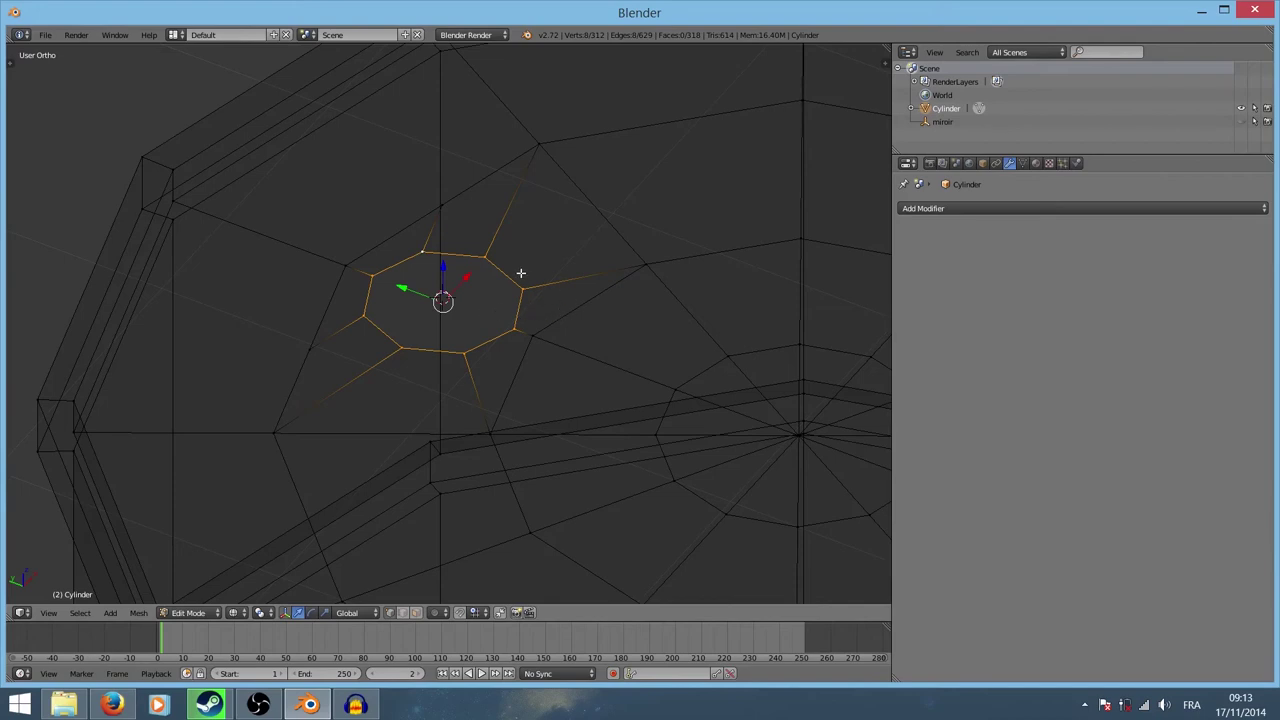
Step: Extrude the octagonal loop in place and shrink it slightly
key(e)
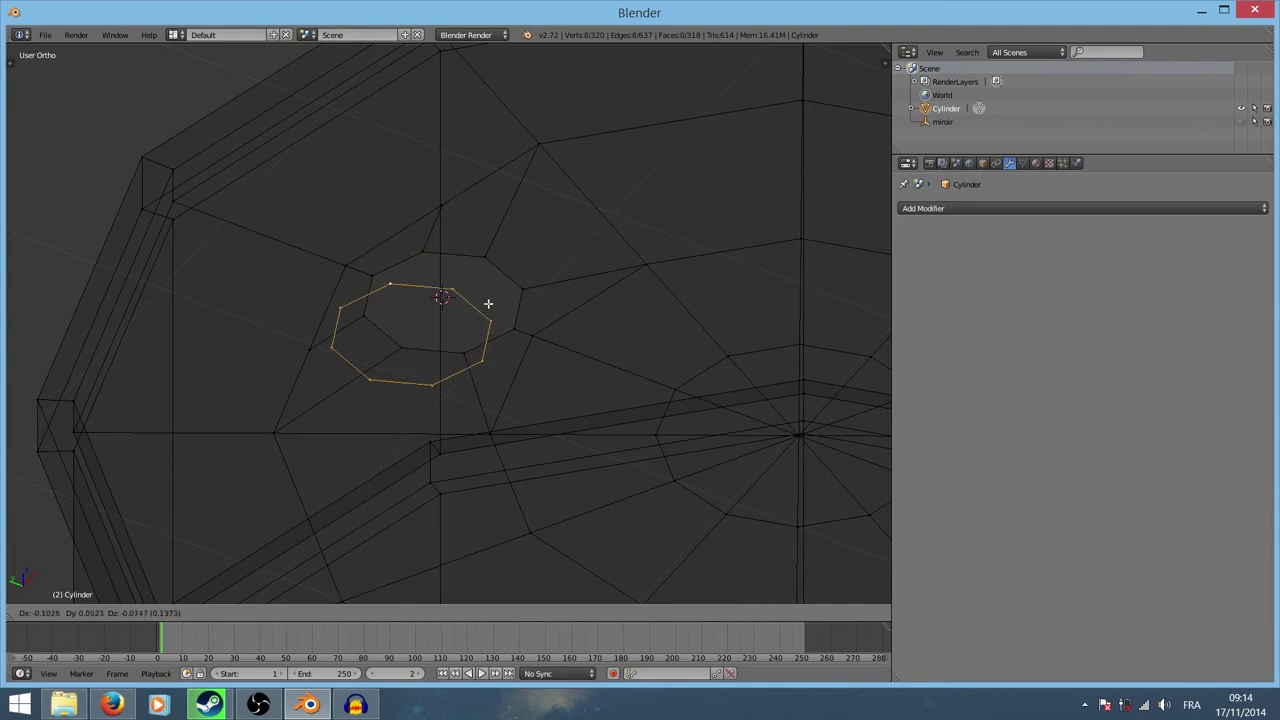
click(483, 290)
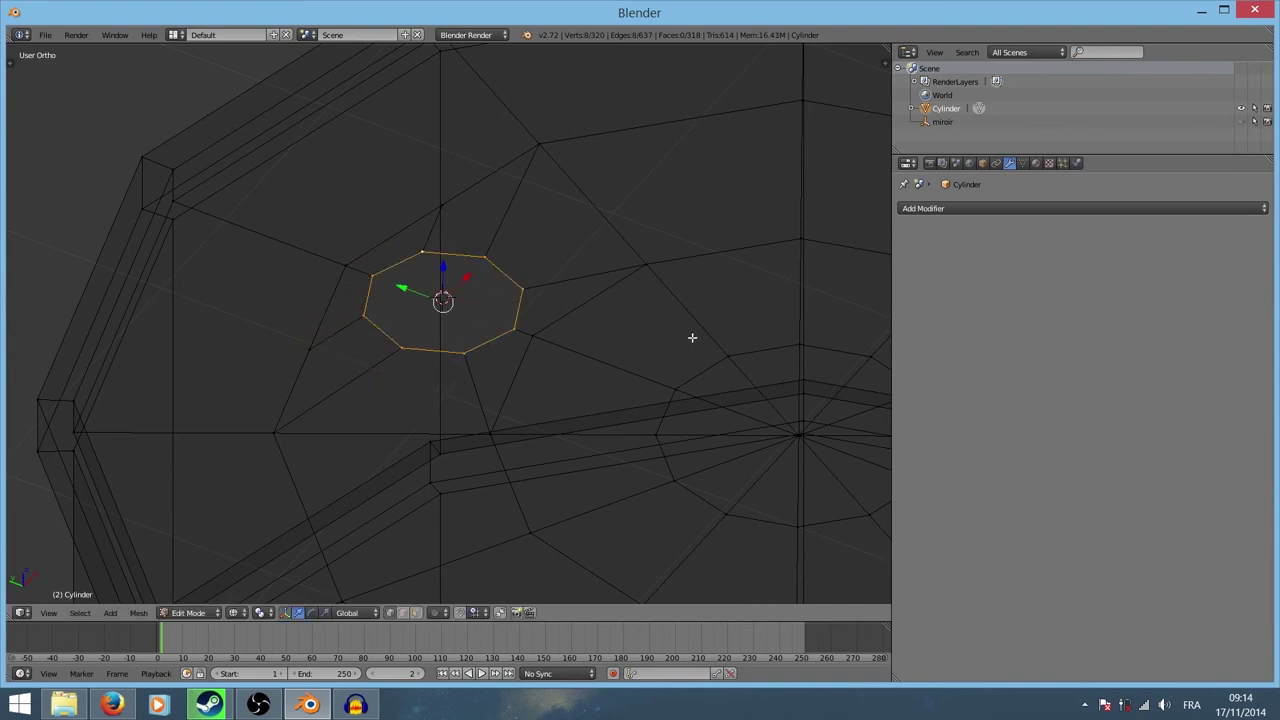
key(s)
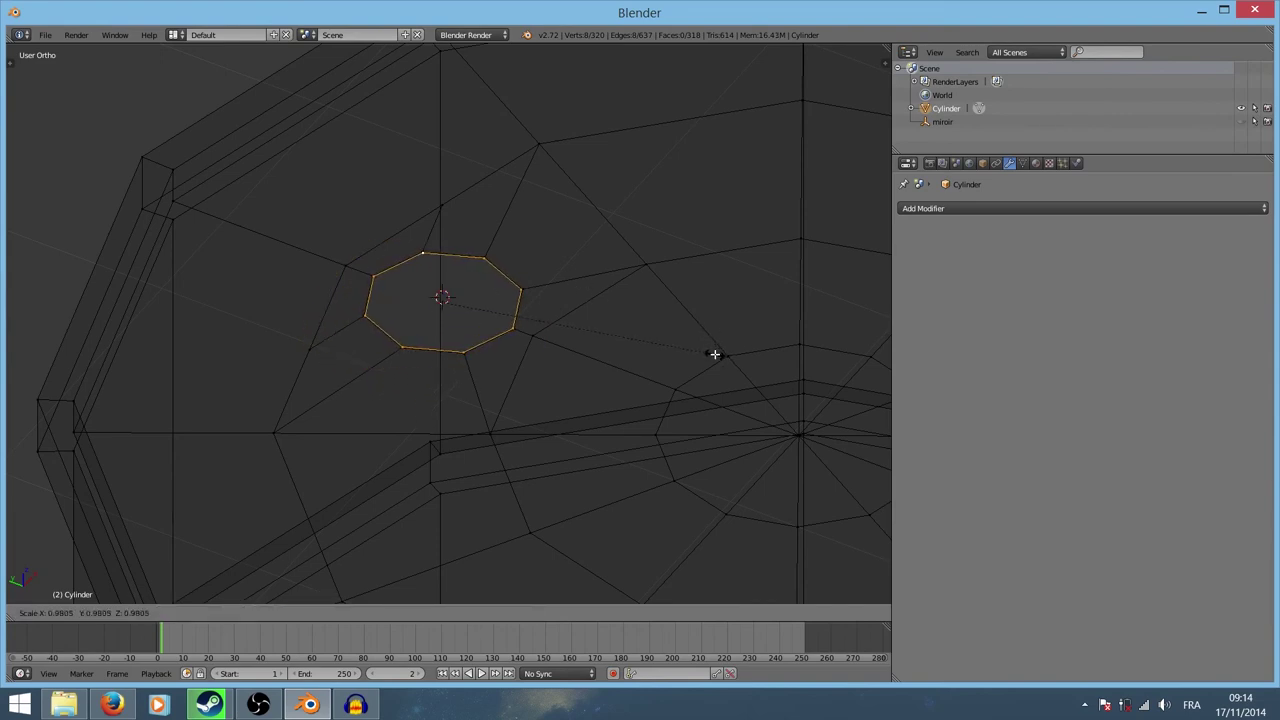
click(708, 353)
scroll(590, 330, up, 5)
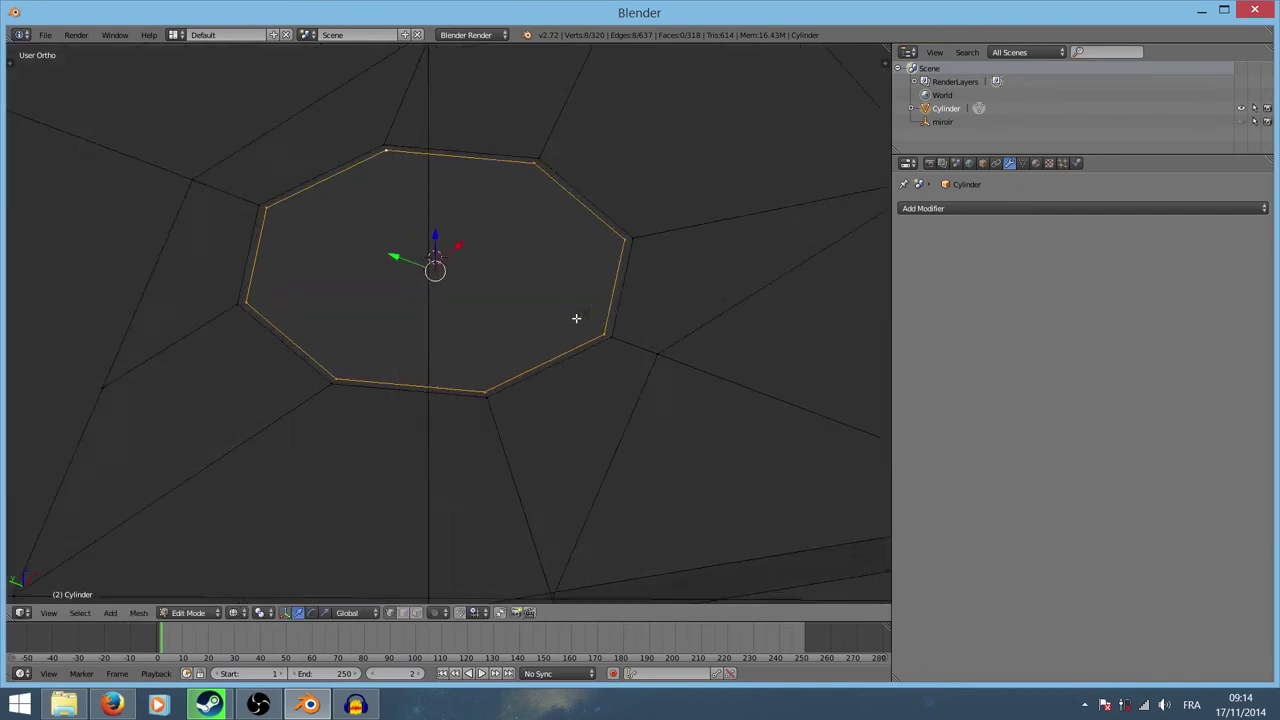
scroll(578, 320, up, 1)
key(s)
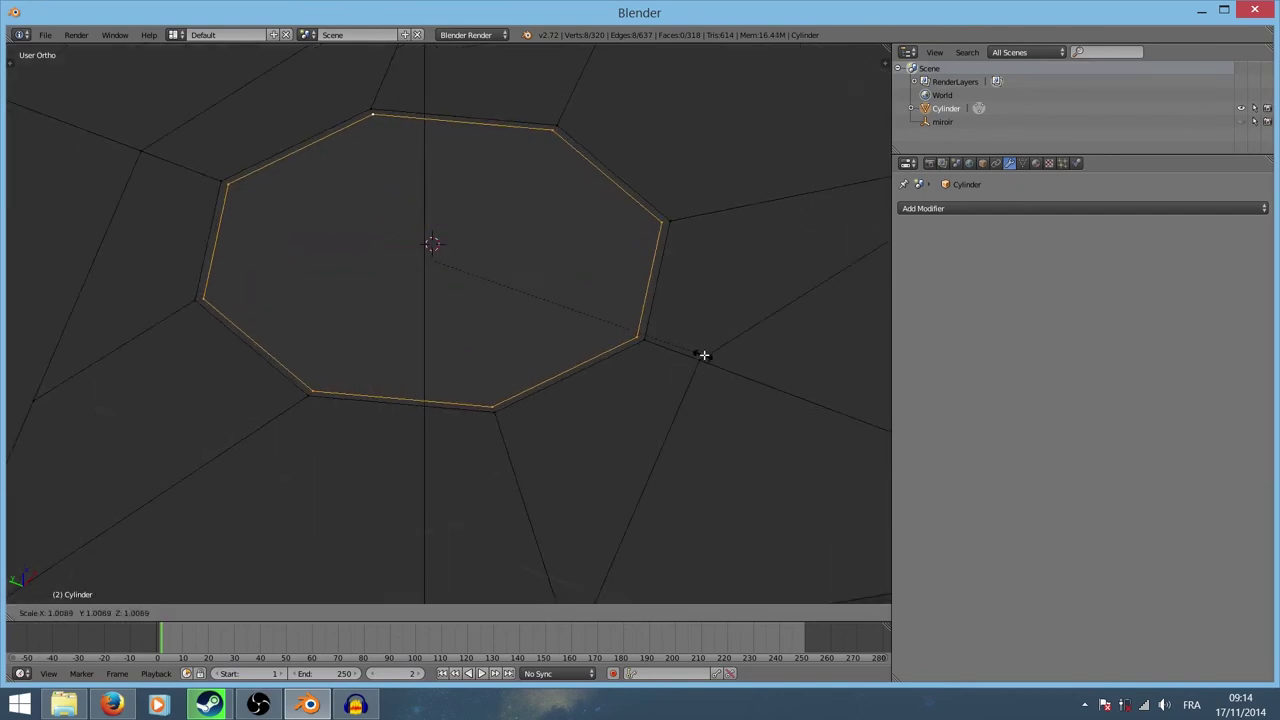
click(705, 355)
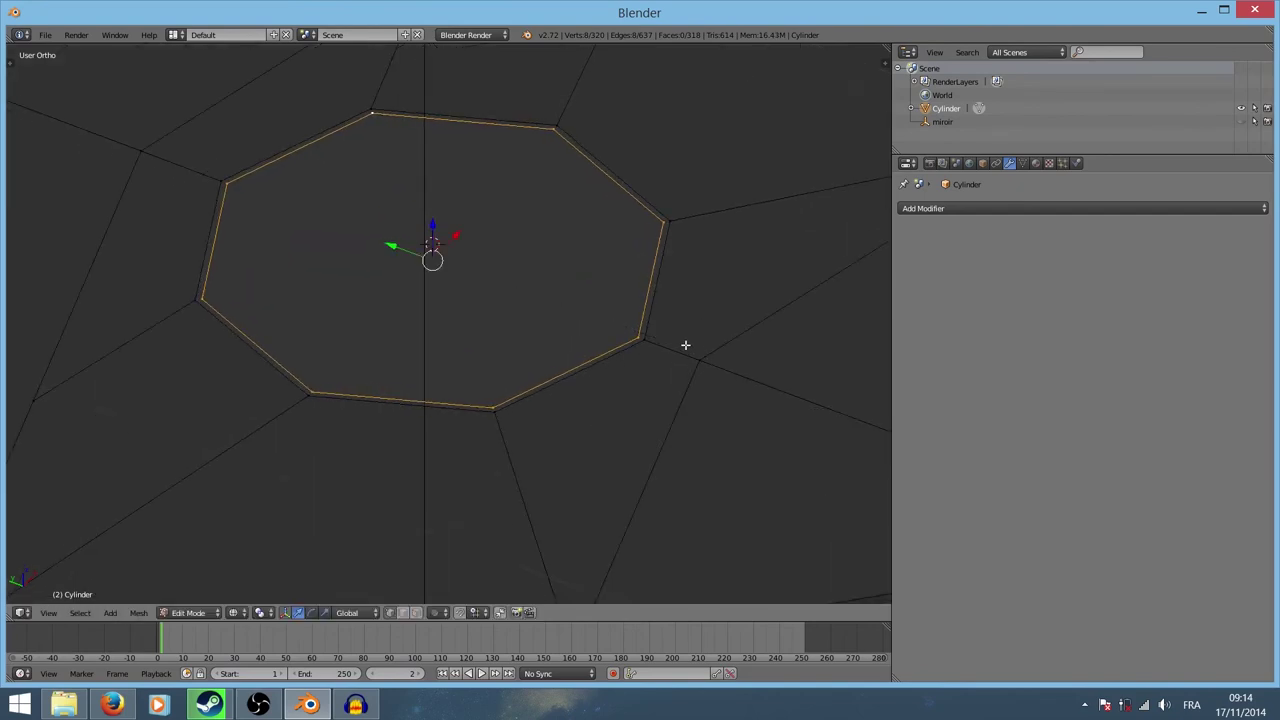
Step: Extrude the loop upward along Z into a short octagonal wall, then deselect
key(e)
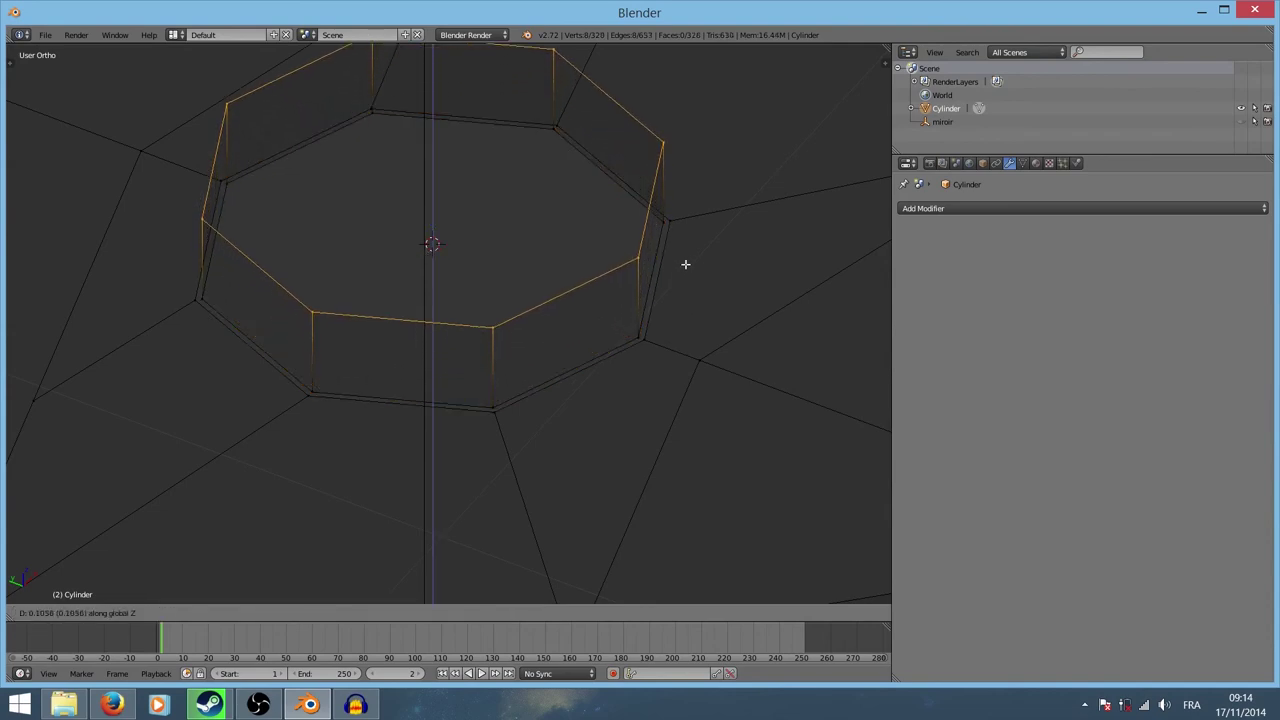
click(685, 258)
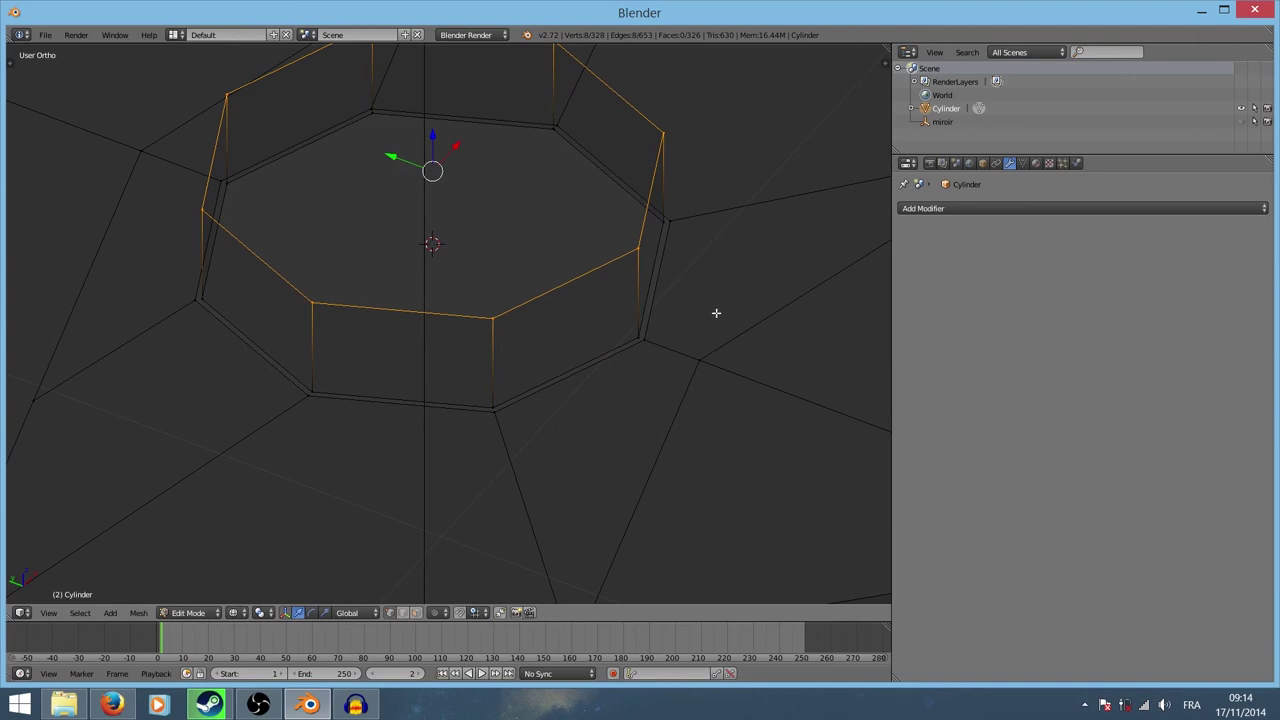
scroll(714, 314, down, 1)
key(a)
scroll(565, 282, down, 1)
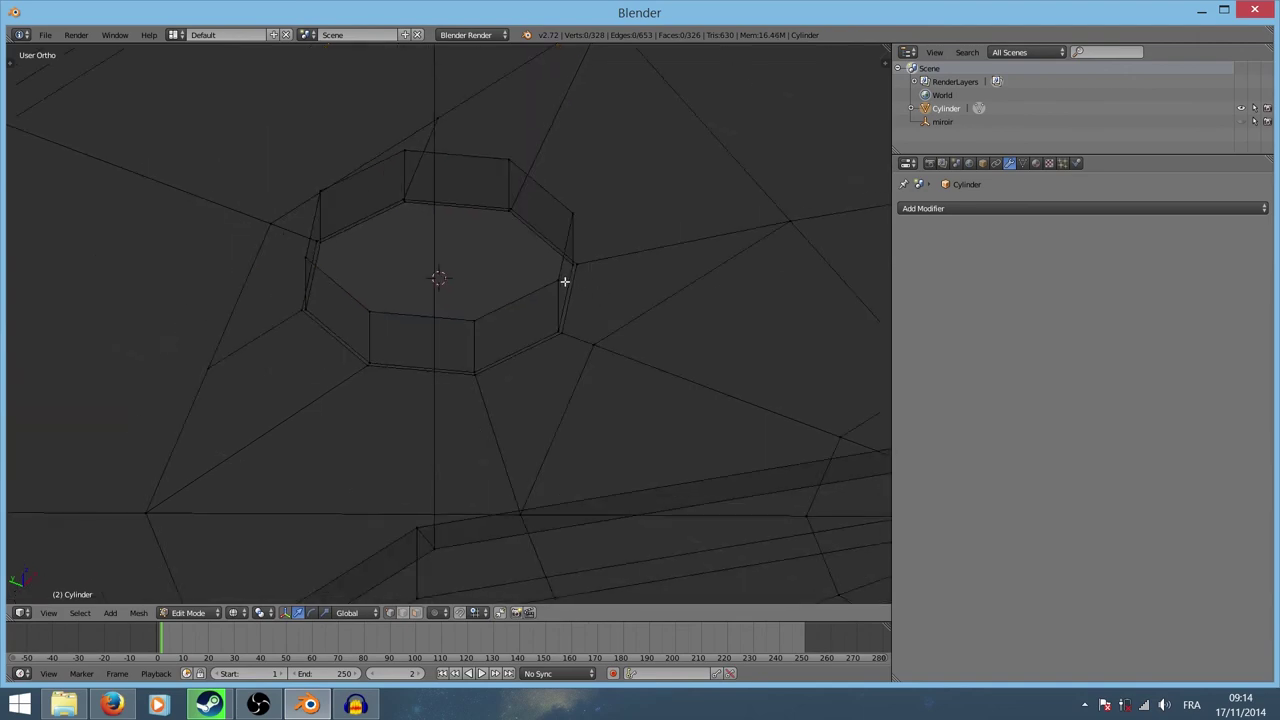
Step: Extrude three inward rings from the collar's top rim and merge the innermost At Center
alt+right_click(517, 295)
key(e)
key(s)
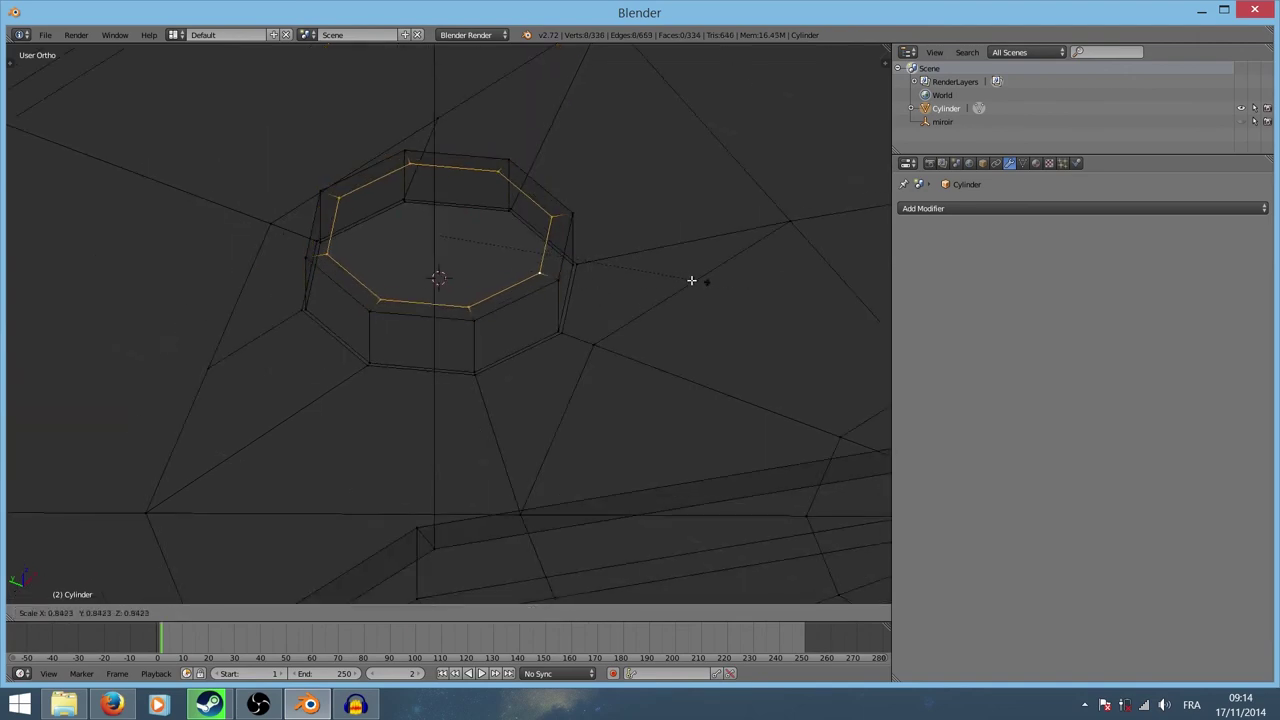
click(670, 277)
key(e)
key(s)
click(543, 269)
key(e)
key(s)
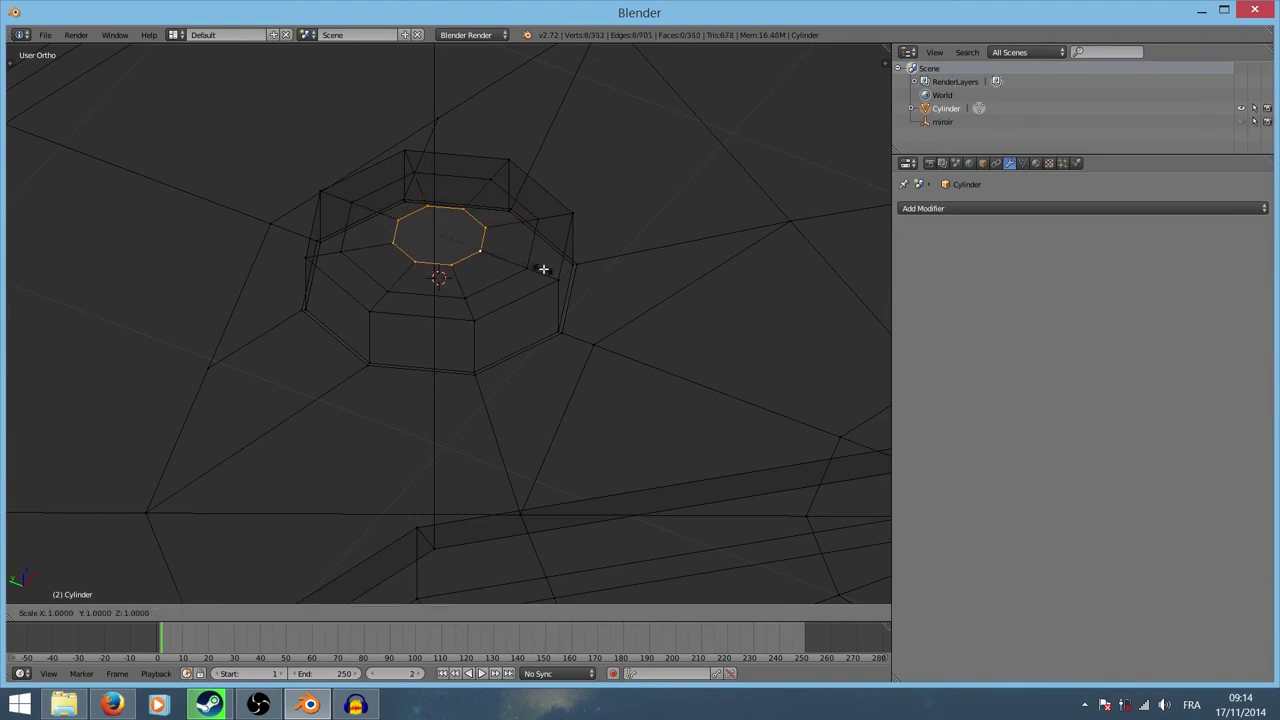
click(484, 259)
key(alt+m)
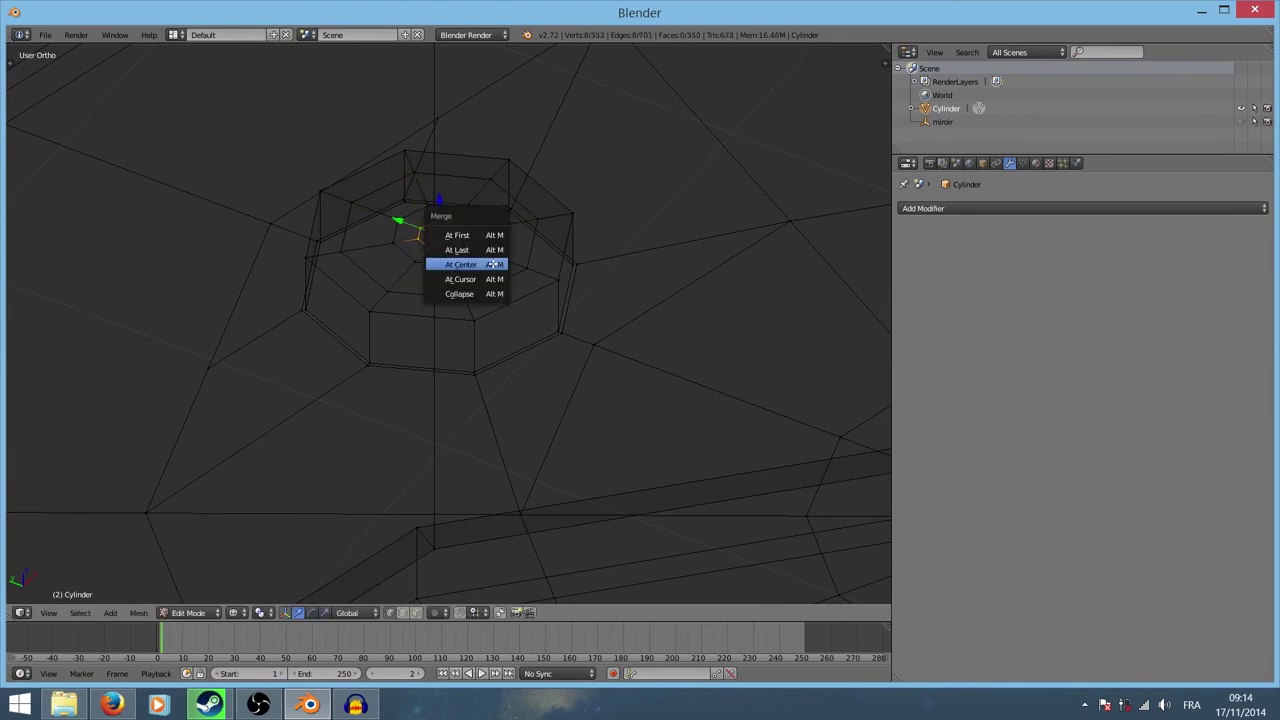
click(493, 262)
Step: Add a loop cut on the wall, extrude two inward rings and merge them to one vertex
key(ctrl+r)
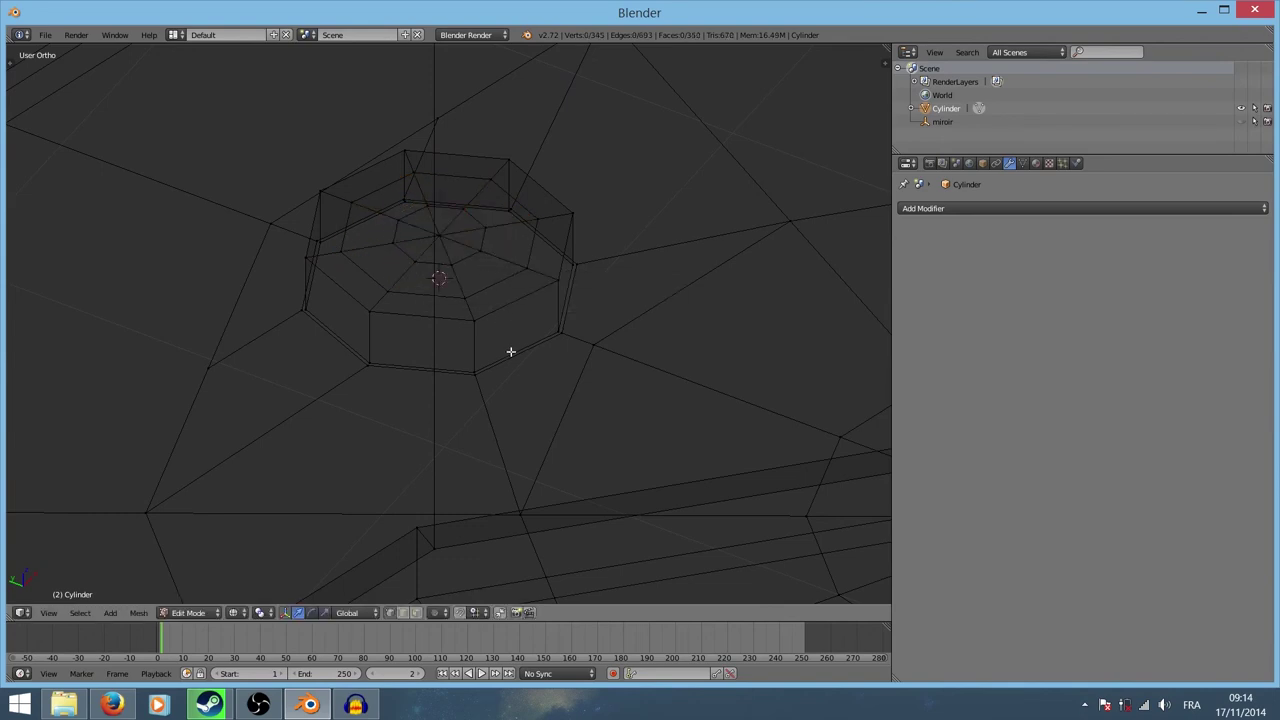
click(508, 351)
right_click(505, 351)
key(e)
key(s)
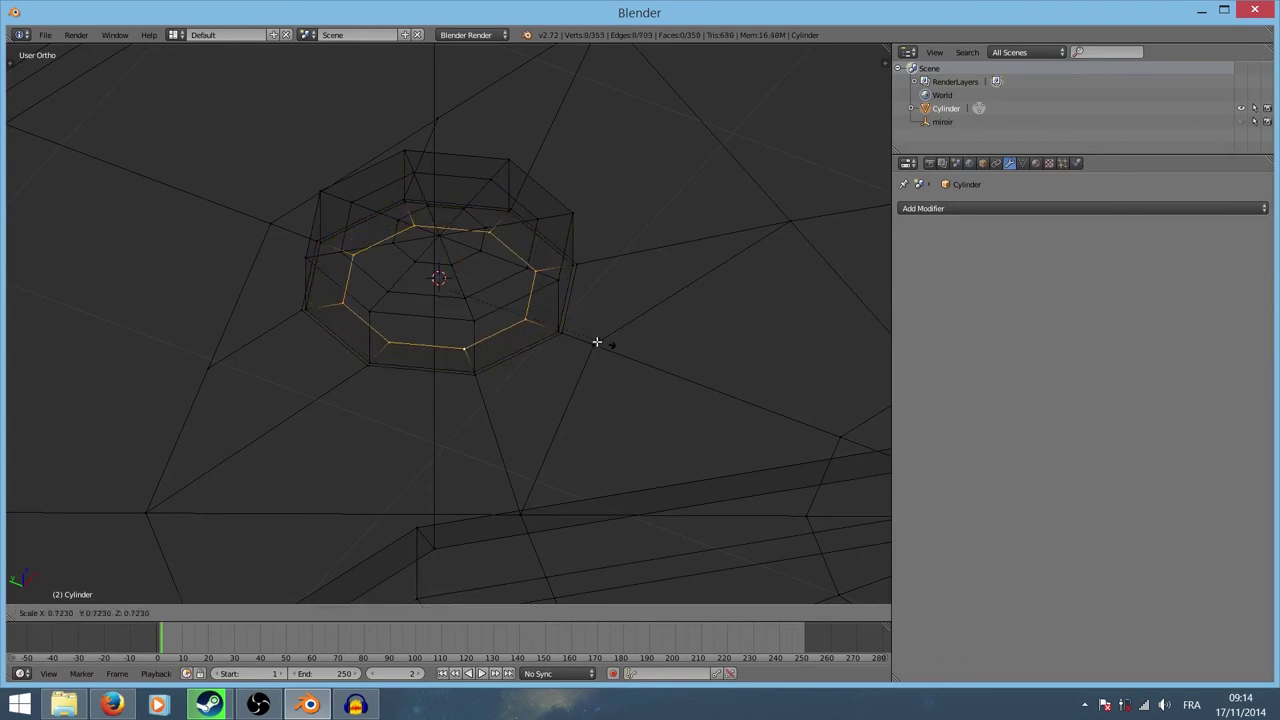
click(494, 317)
key(e)
key(s)
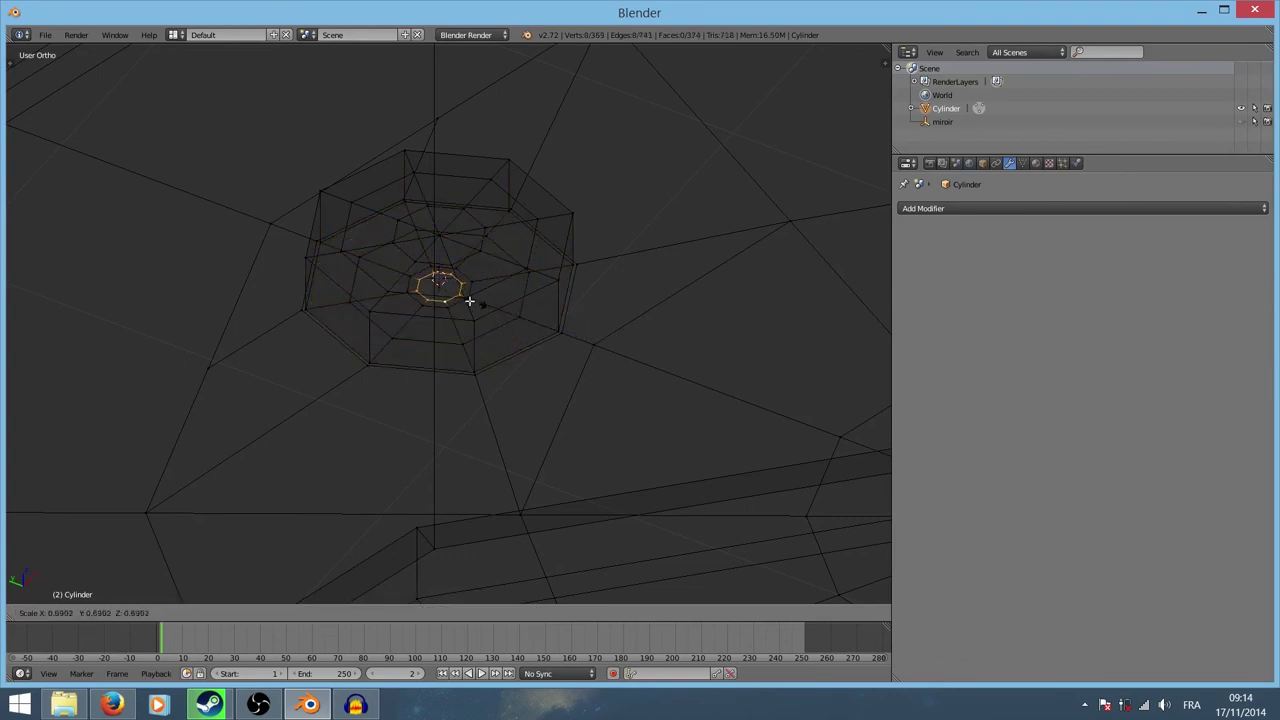
click(455, 297)
key(alt+m)
click(455, 297)
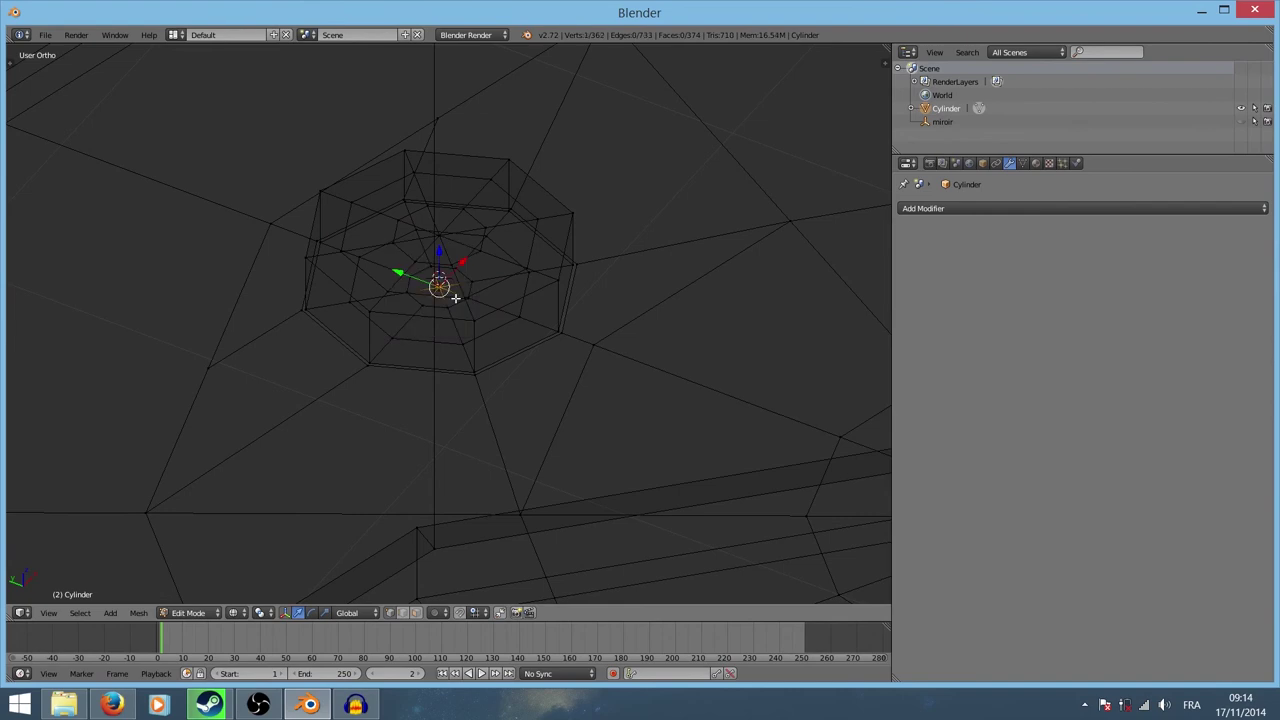
Step: Switch the viewport to solid shading
key(Tab)
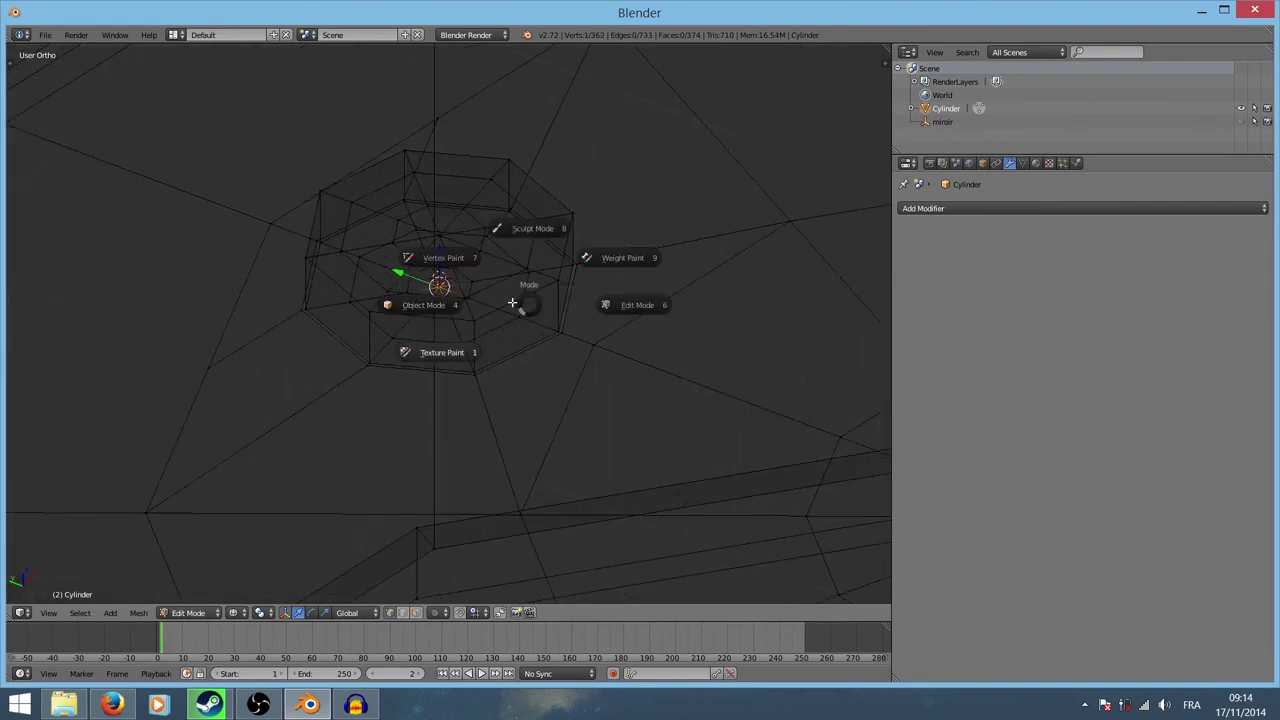
key(z)
click(580, 366)
Step: Orbit to the top cap and select the whole linked bung piece
mouse_move(580, 355)
middle_down()
mouse_move(531, 346)
mouse_move(483, 304)
middle_up()
right_click(483, 304)
key(Tab)
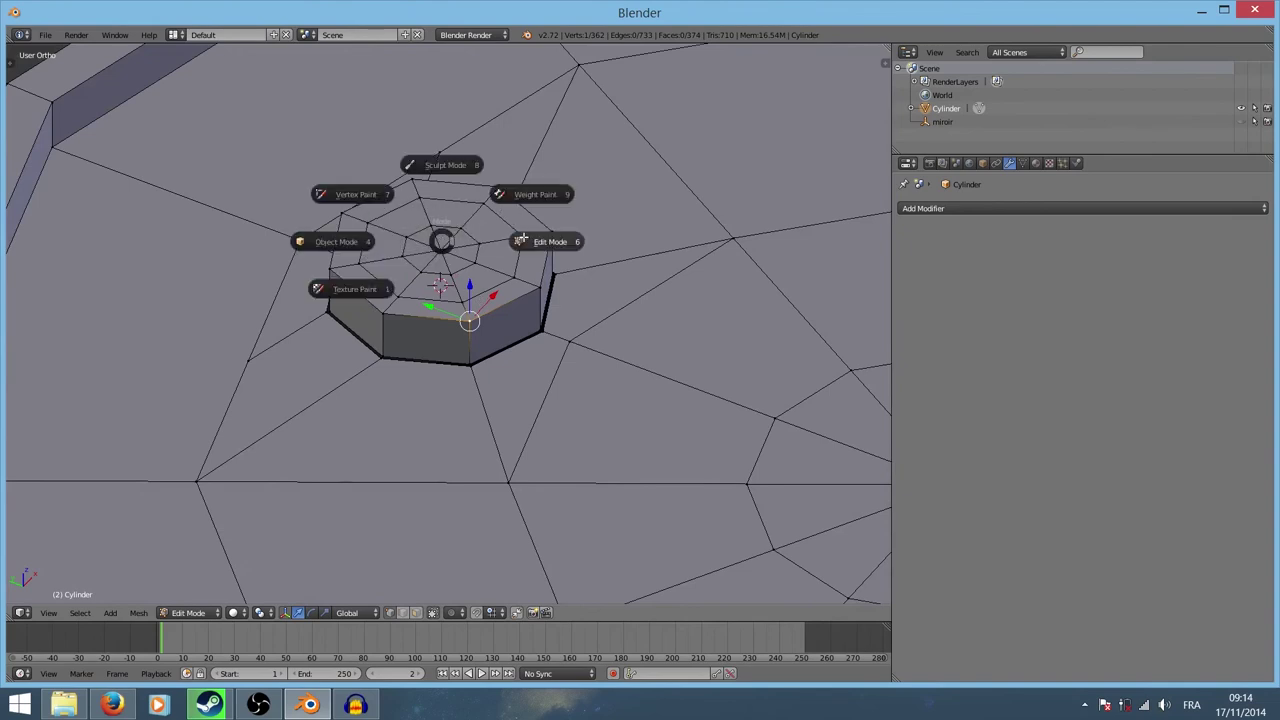
click(520, 241)
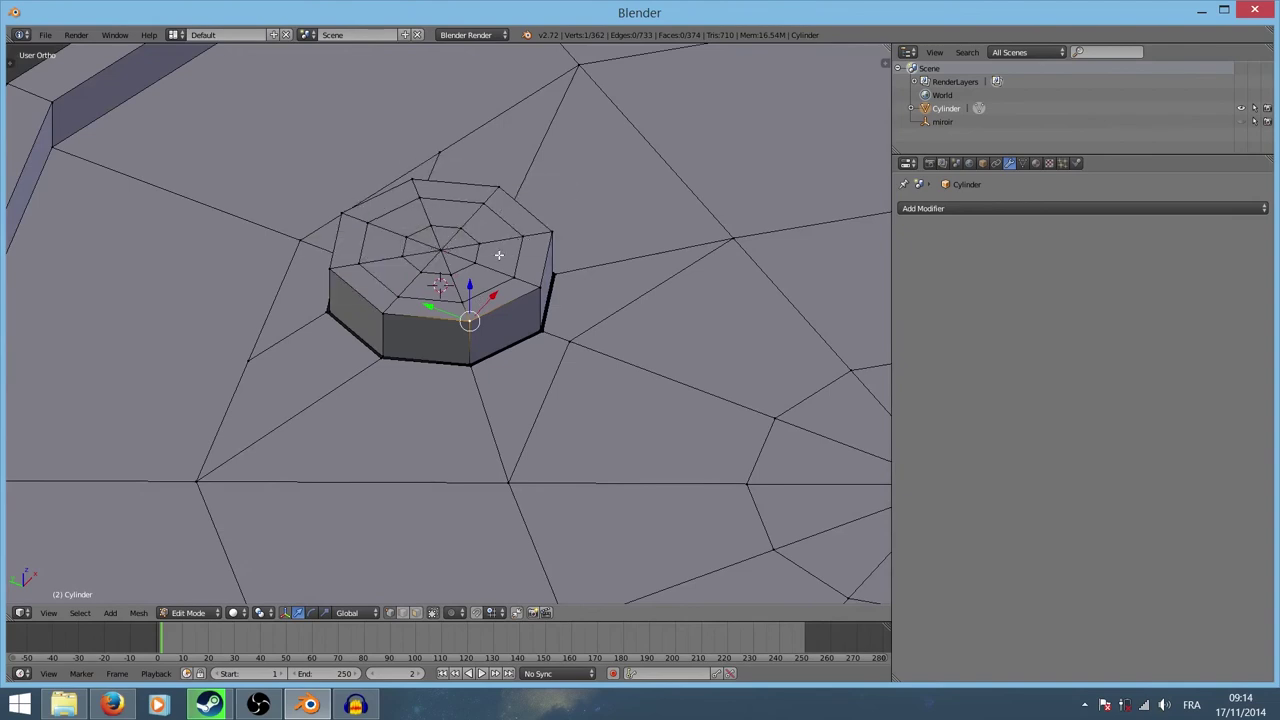
key(a)
key(a)
key(a)
key(l)
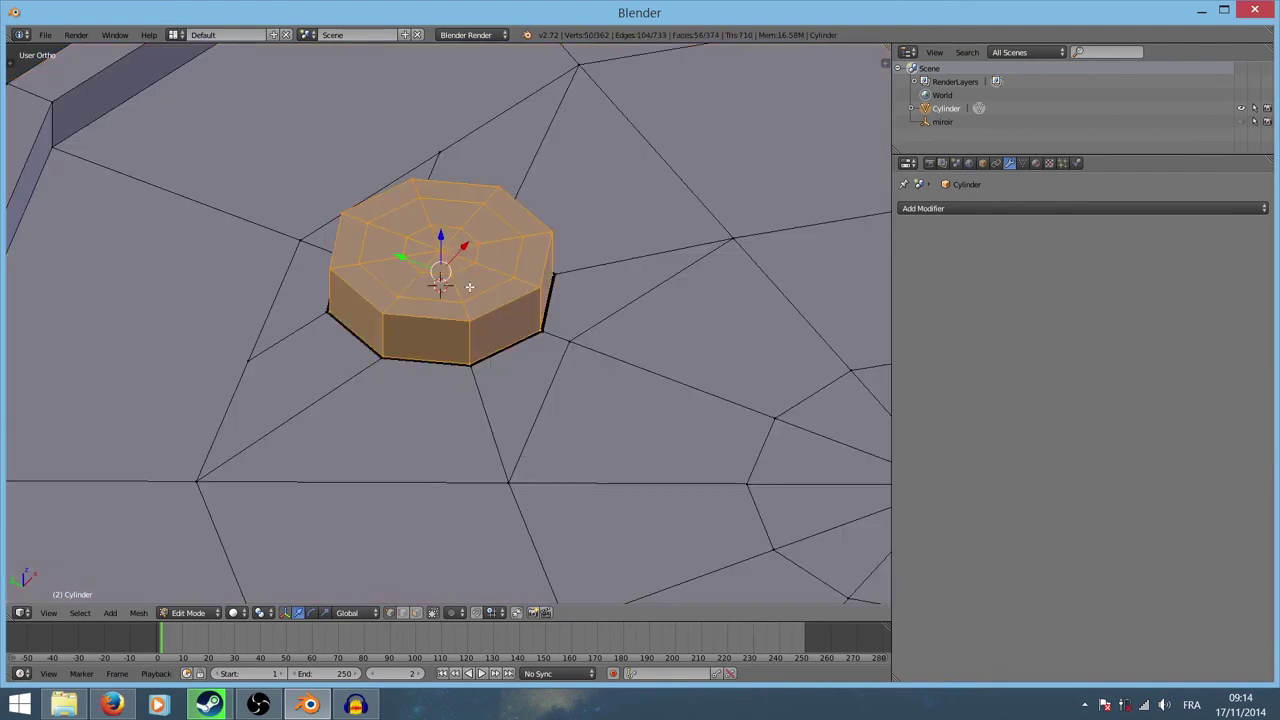
Step: Lift the bung up along Z off the cap, then inspect it from the side and above
key(g)
key(z)
click(473, 206)
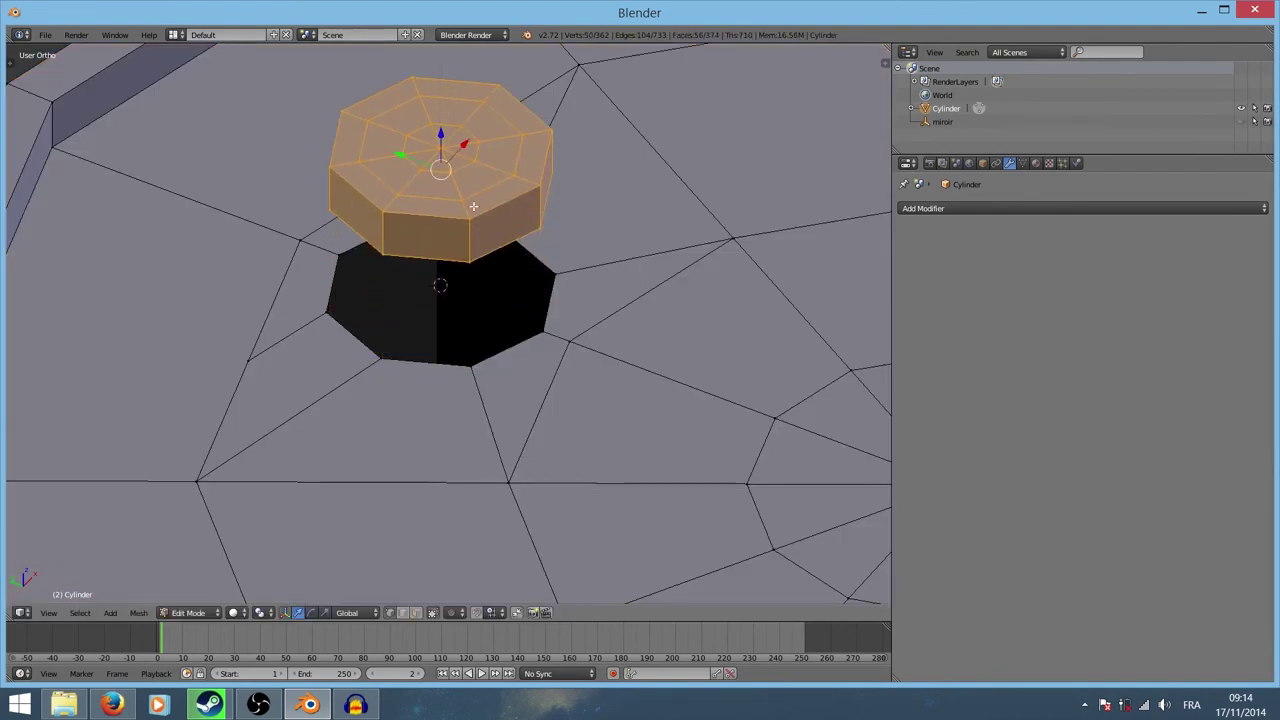
key(a)
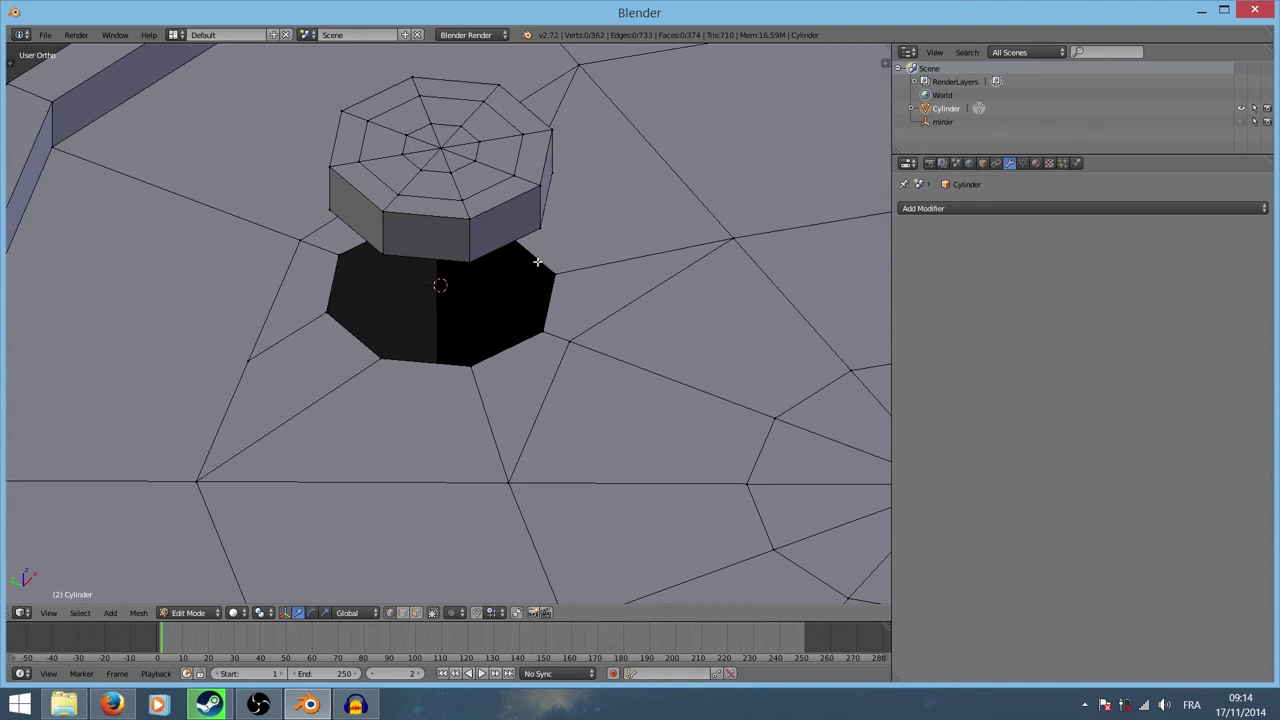
right_click(450, 168)
key(Tab)
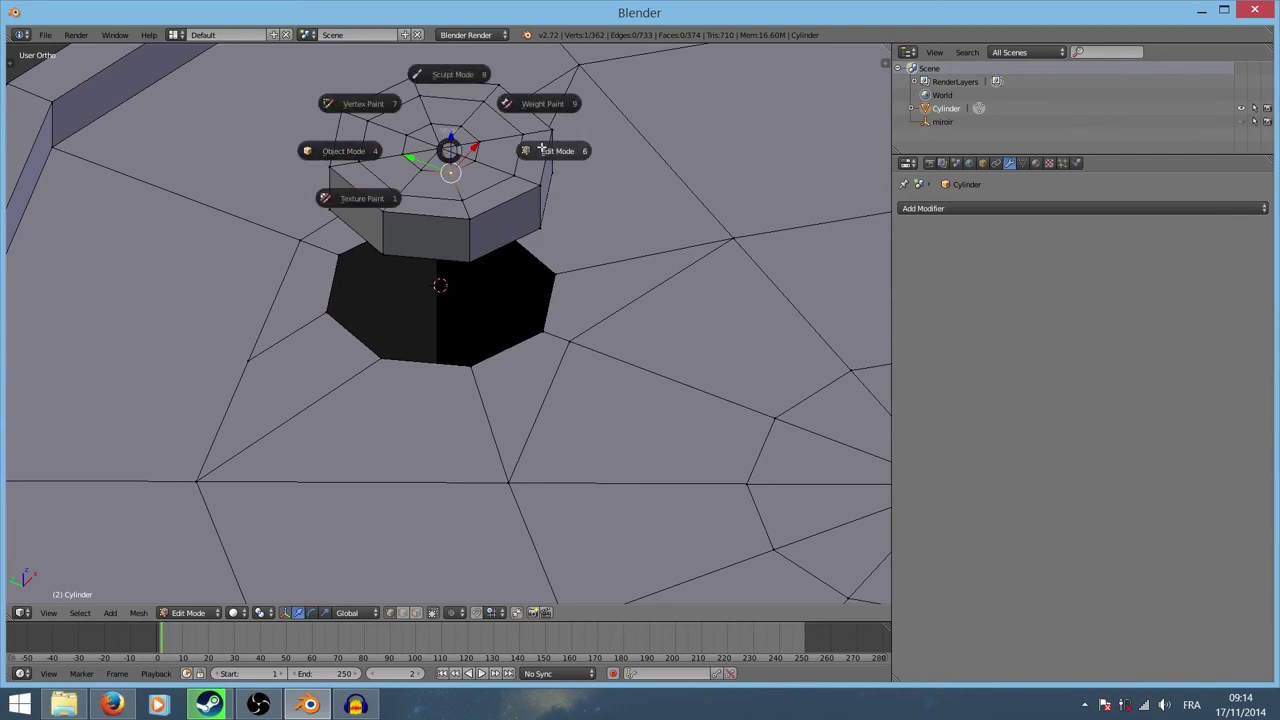
click(543, 148)
mouse_move(543, 176)
middle_down()
mouse_move(606, 249)
mouse_move(603, 349)
mouse_move(574, 394)
middle_up()
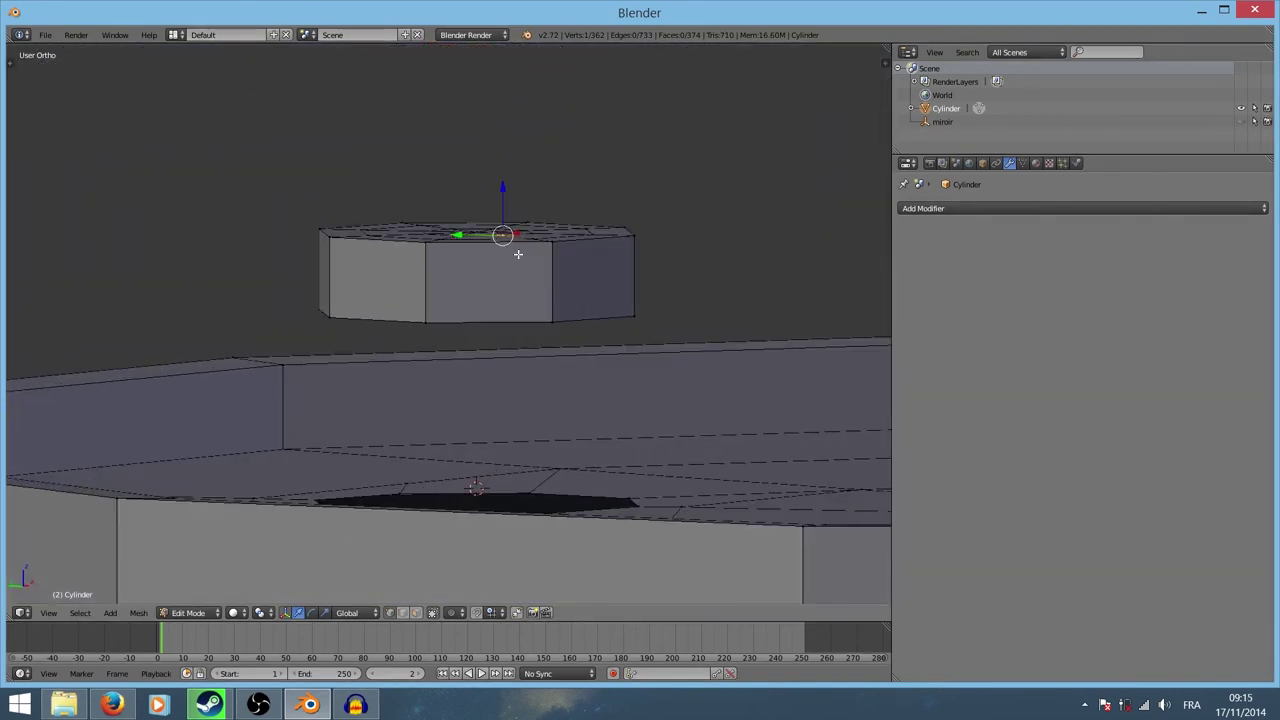
middle_drag(518, 255, 490, 294)
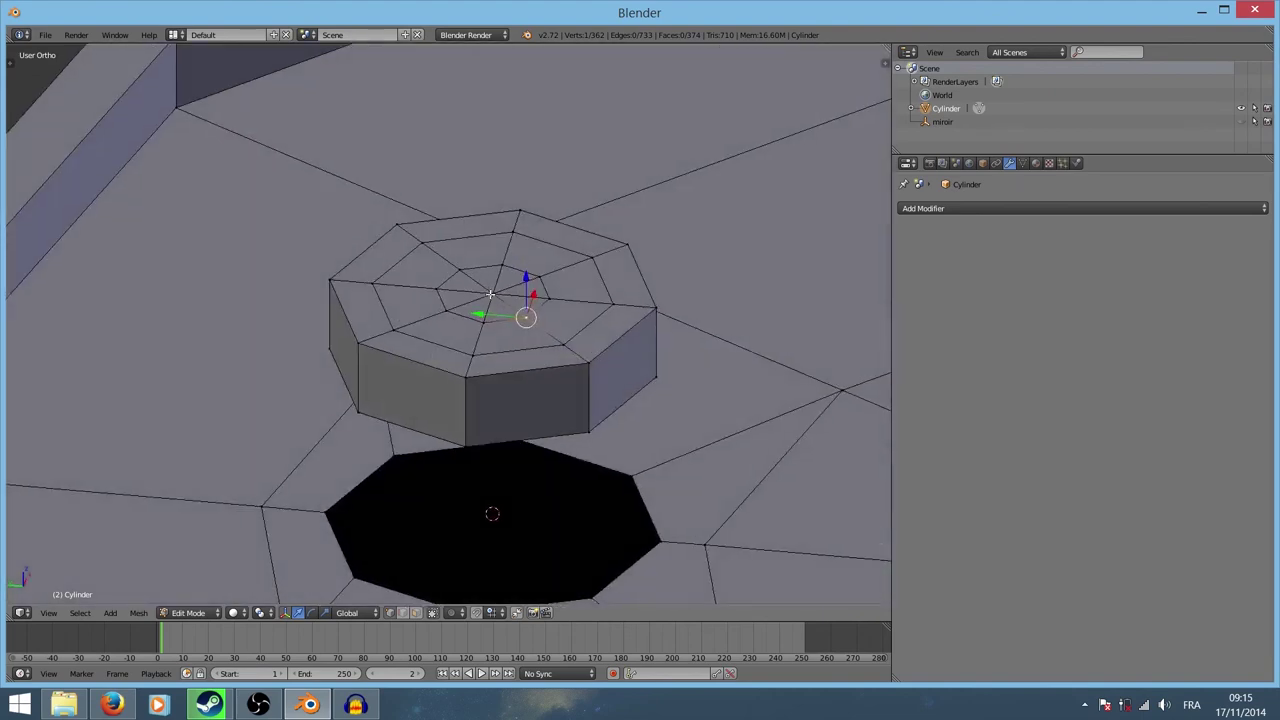
Step: Mark the bung's top outer edge loop as a seam
key(a)
alt+right_click(523, 371)
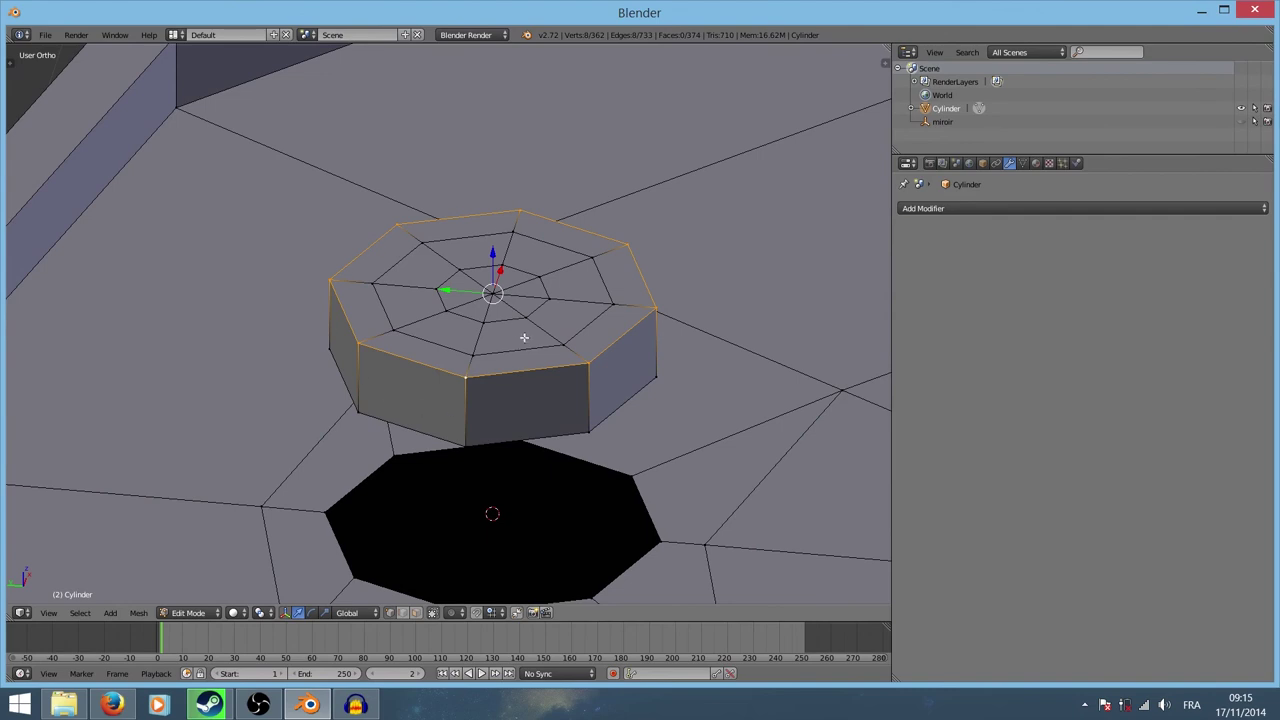
key(ctrl+e)
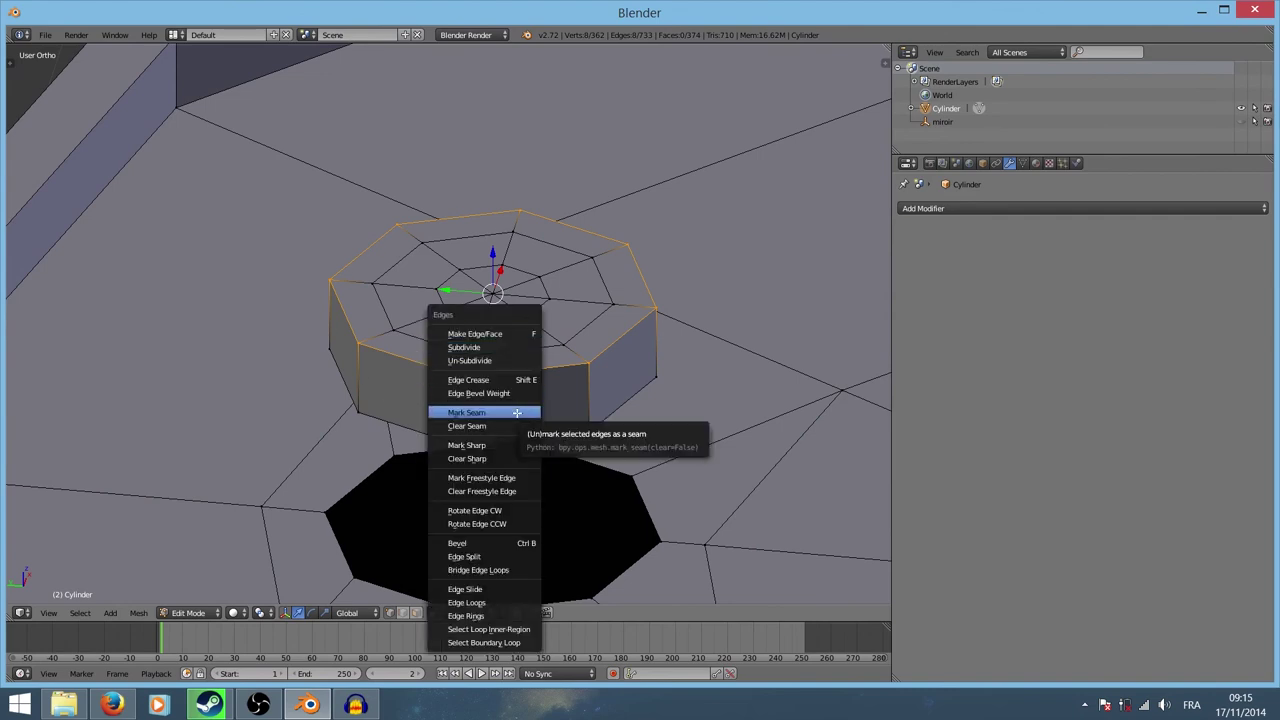
click(517, 413)
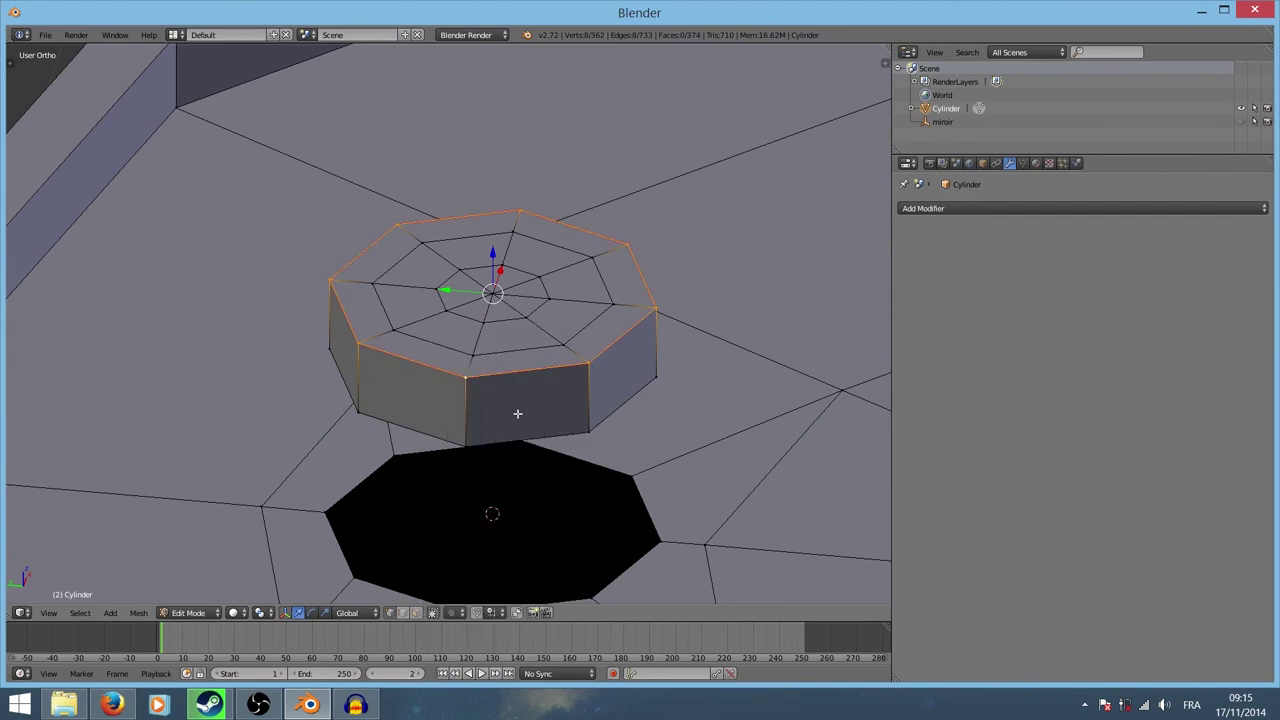
key(a)
Step: Mark one vertical side edge of the bung as a seam
scroll(548, 443, up, 2)
mouse_move(548, 443)
middle_down()
mouse_move(531, 370)
mouse_move(506, 397)
mouse_move(478, 351)
middle_up()
right_click(477, 300)
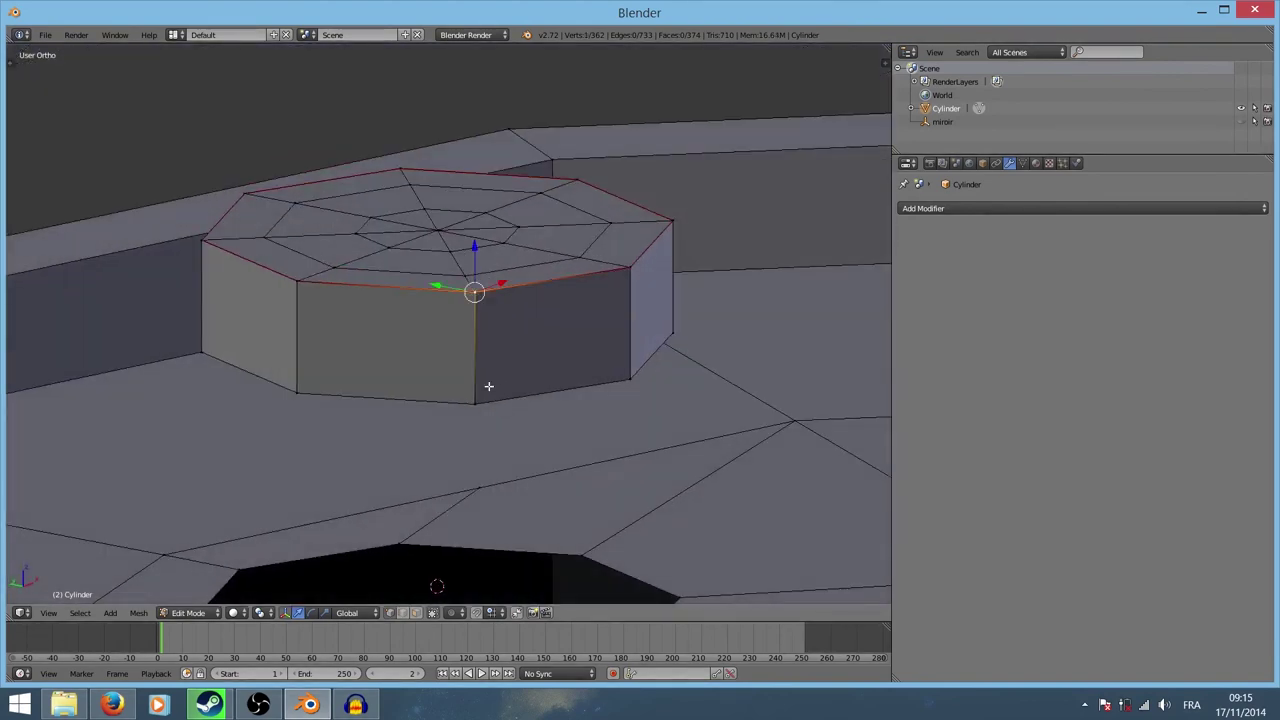
shift+right_click(477, 397)
key(ctrl+e)
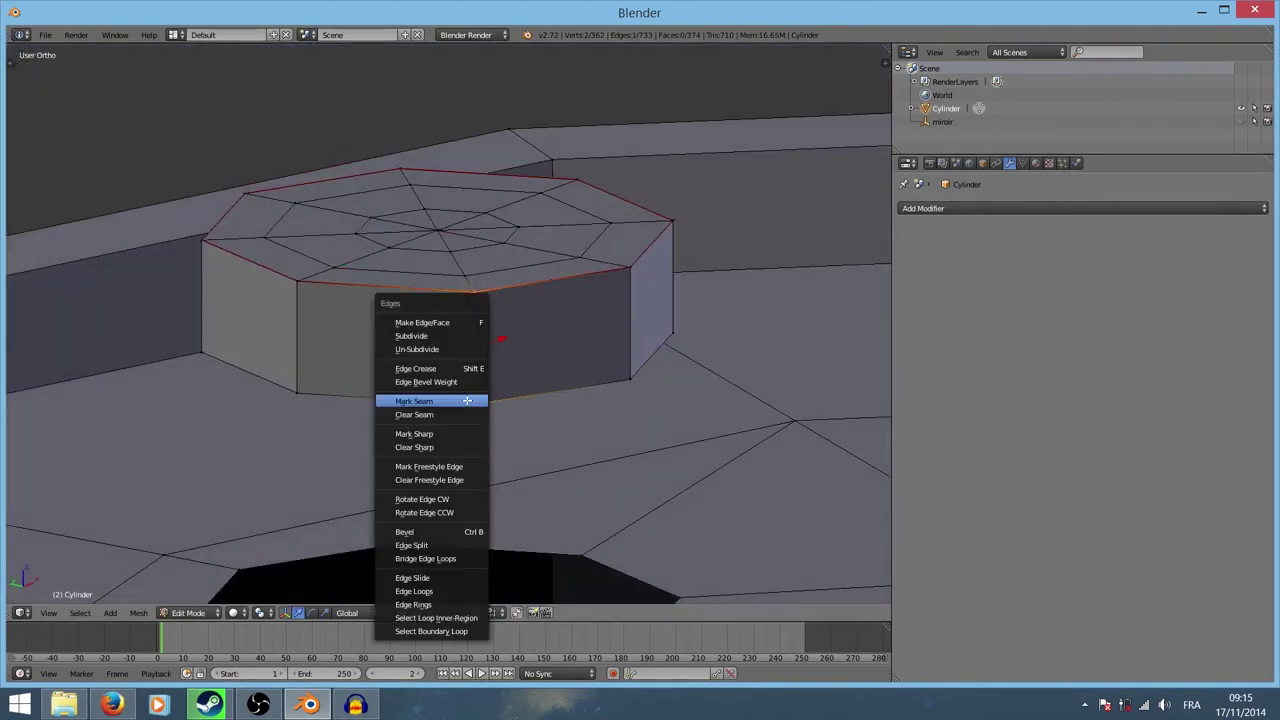
click(469, 401)
key(a)
Step: Mark the bung's bottom edge loop as a seam
mouse_move(483, 435)
middle_down()
mouse_move(494, 409)
mouse_move(403, 313)
middle_up()
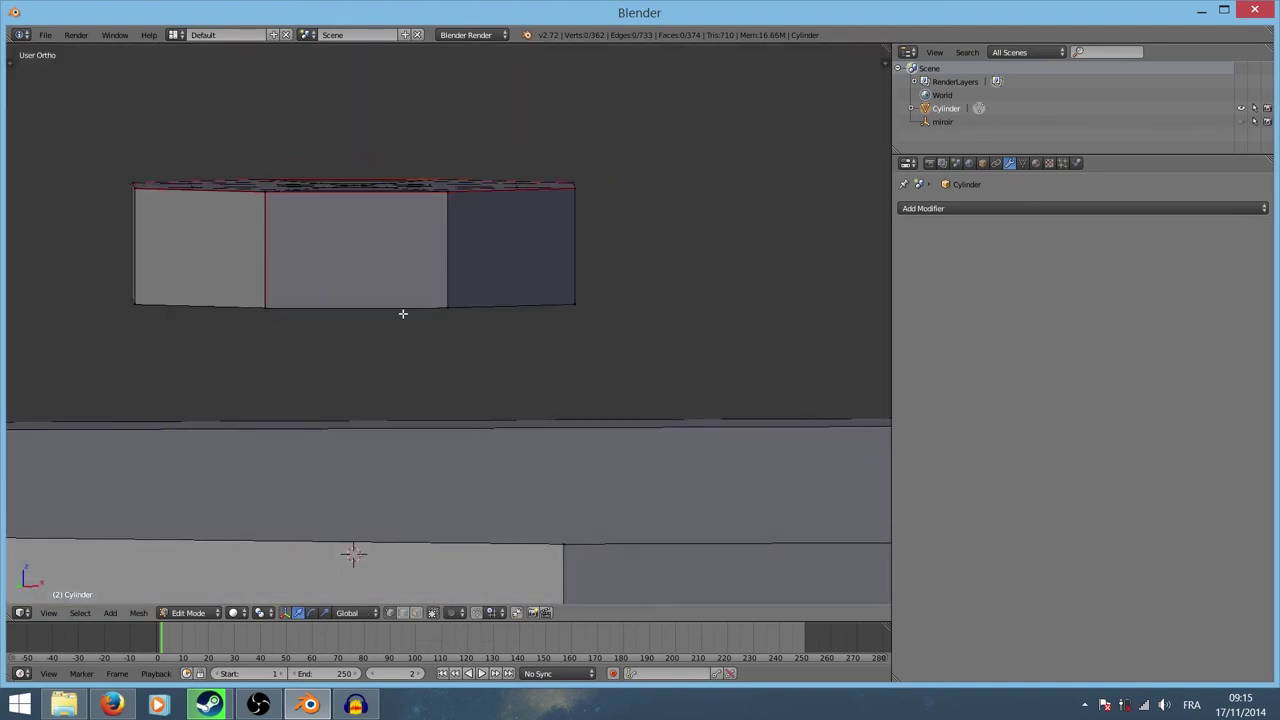
key(ctrl+e)
right_click(403, 314)
key(Escape)
key(Escape)
alt+right_click(399, 307)
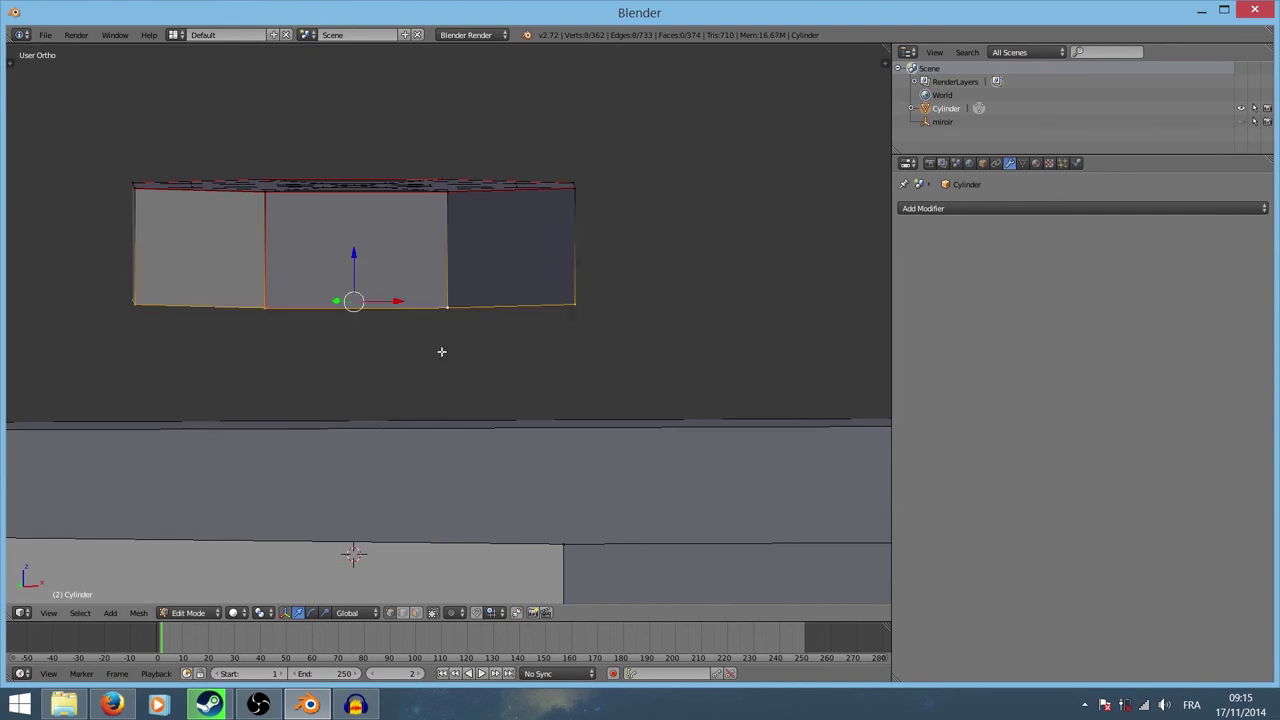
mouse_move(440, 351)
middle_down()
mouse_move(394, 306)
mouse_move(353, 368)
middle_up()
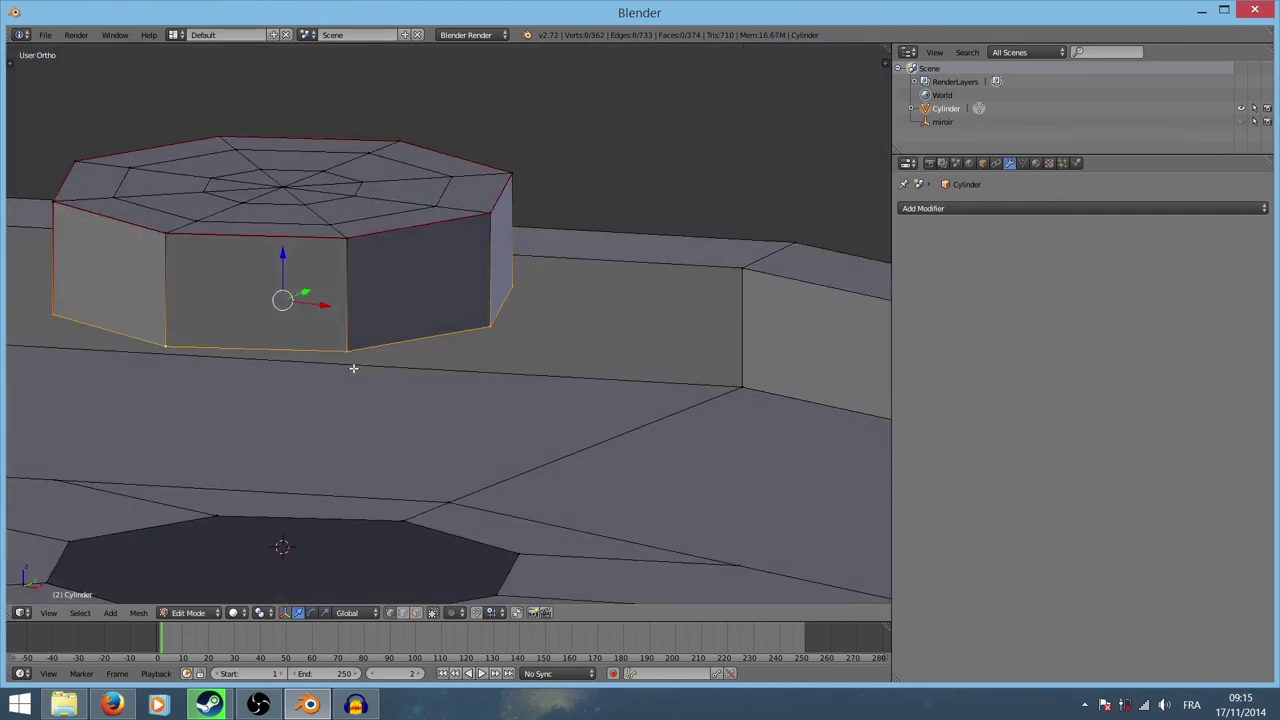
key(ctrl+e)
click(353, 371)
key(a)
Step: Select all of the bung's geometry and view it from above
middle_drag(369, 329, 366, 309)
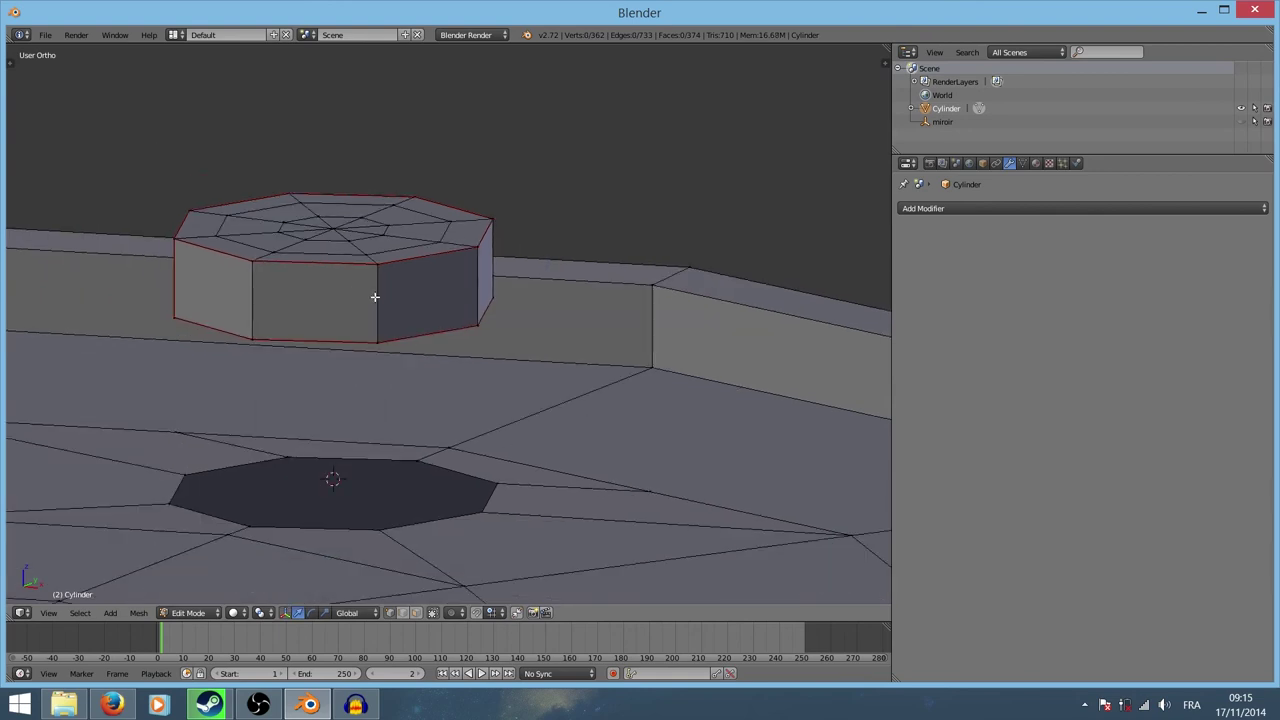
key(a)
key(a)
key(a)
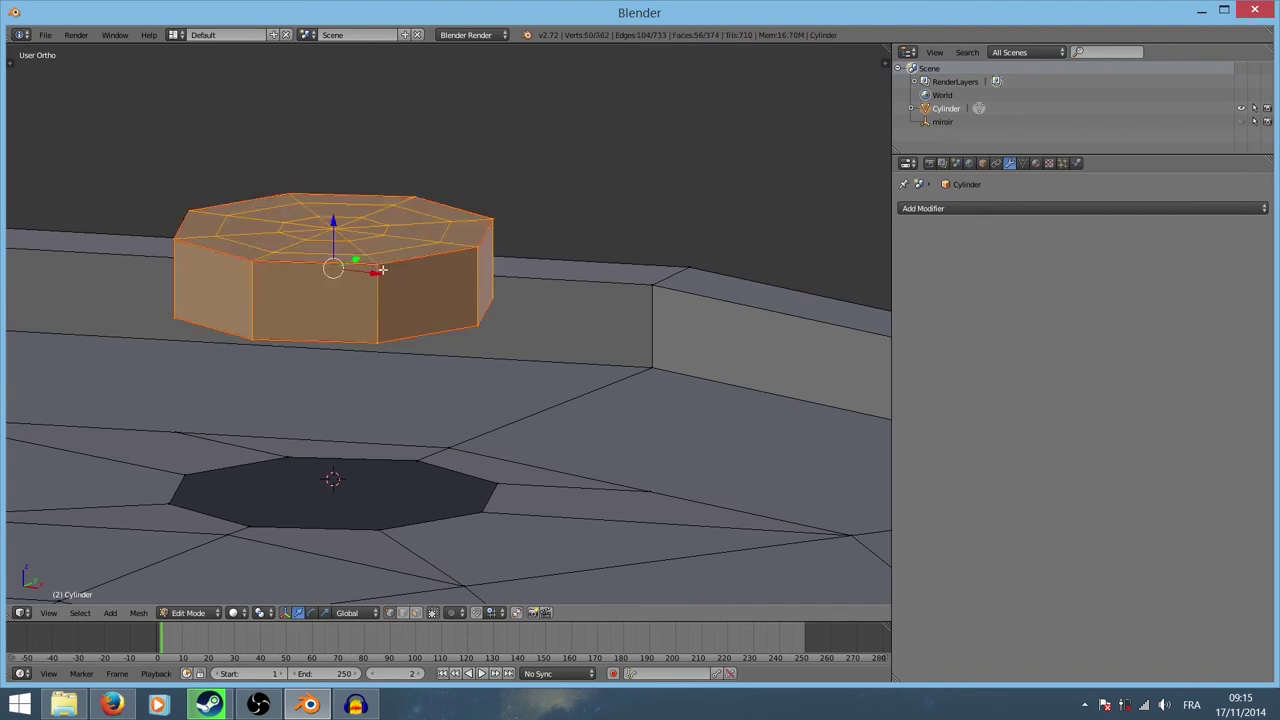
scroll(377, 265, down, 2)
mouse_move(549, 250)
middle_down()
mouse_move(549, 357)
mouse_move(549, 338)
middle_up()
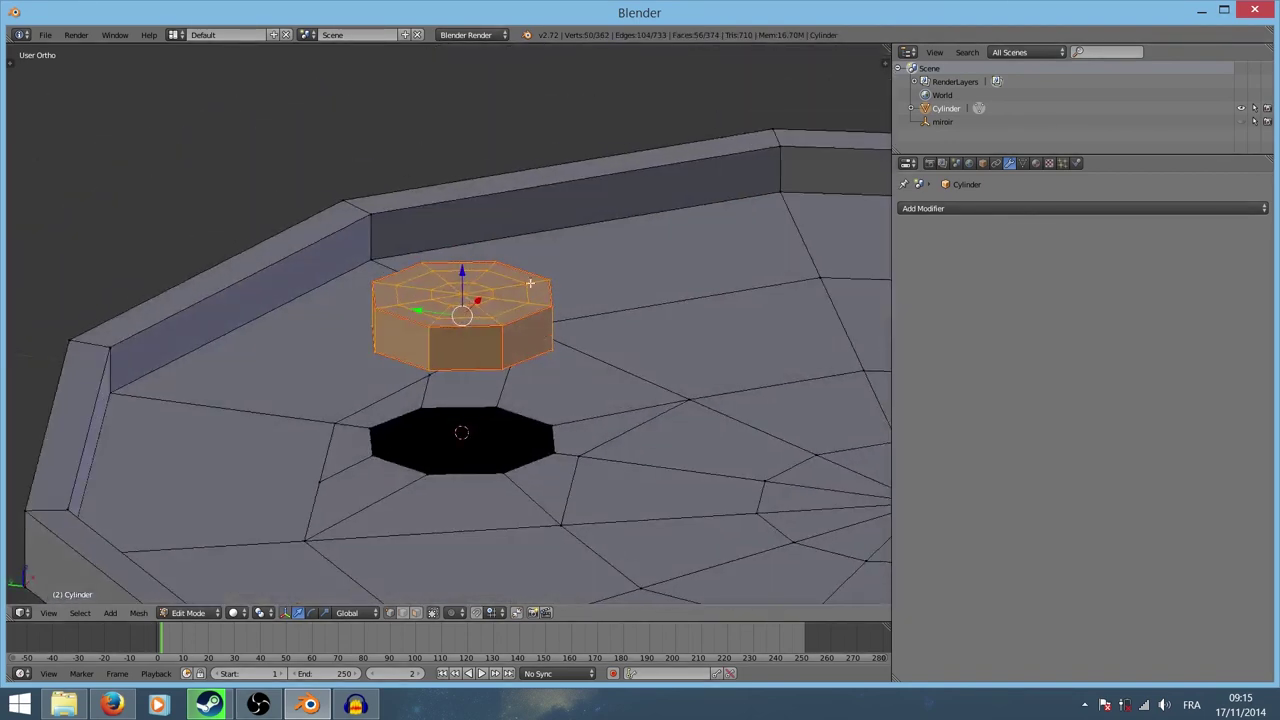
Step: Switch to the UV Editing layout and unwrap the barrel with the bung into UV islands
click(206, 35)
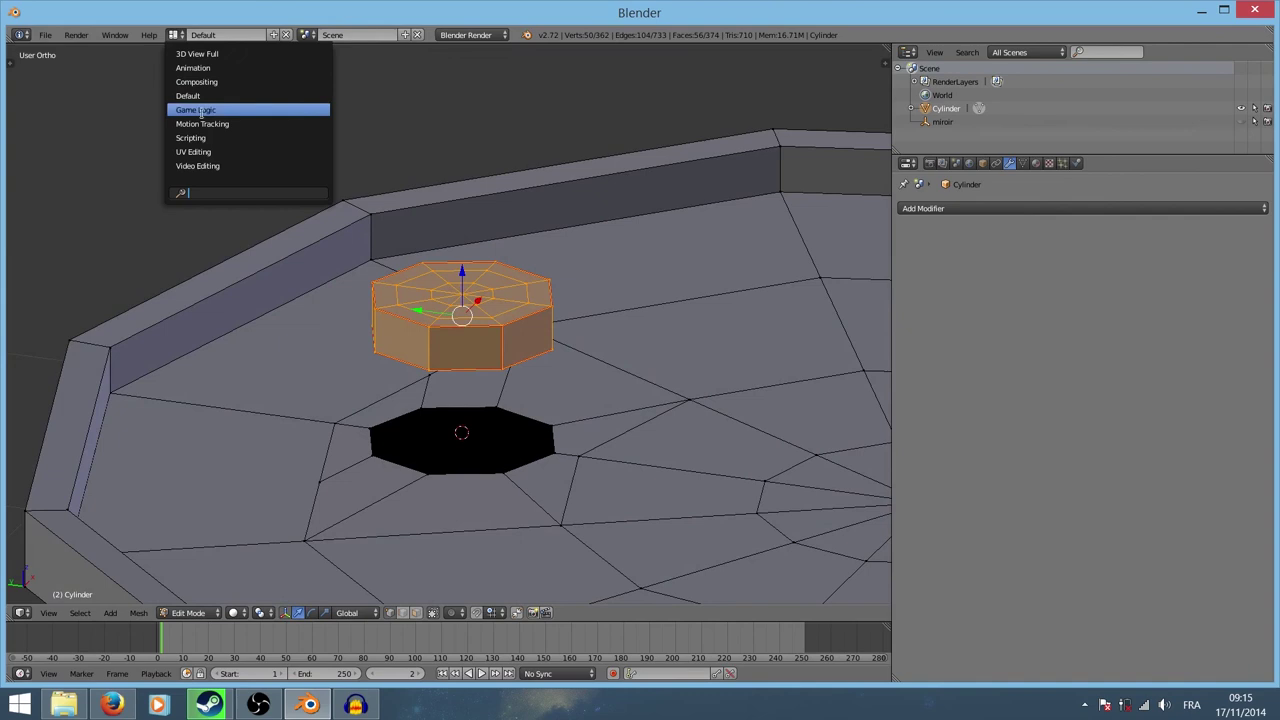
click(237, 153)
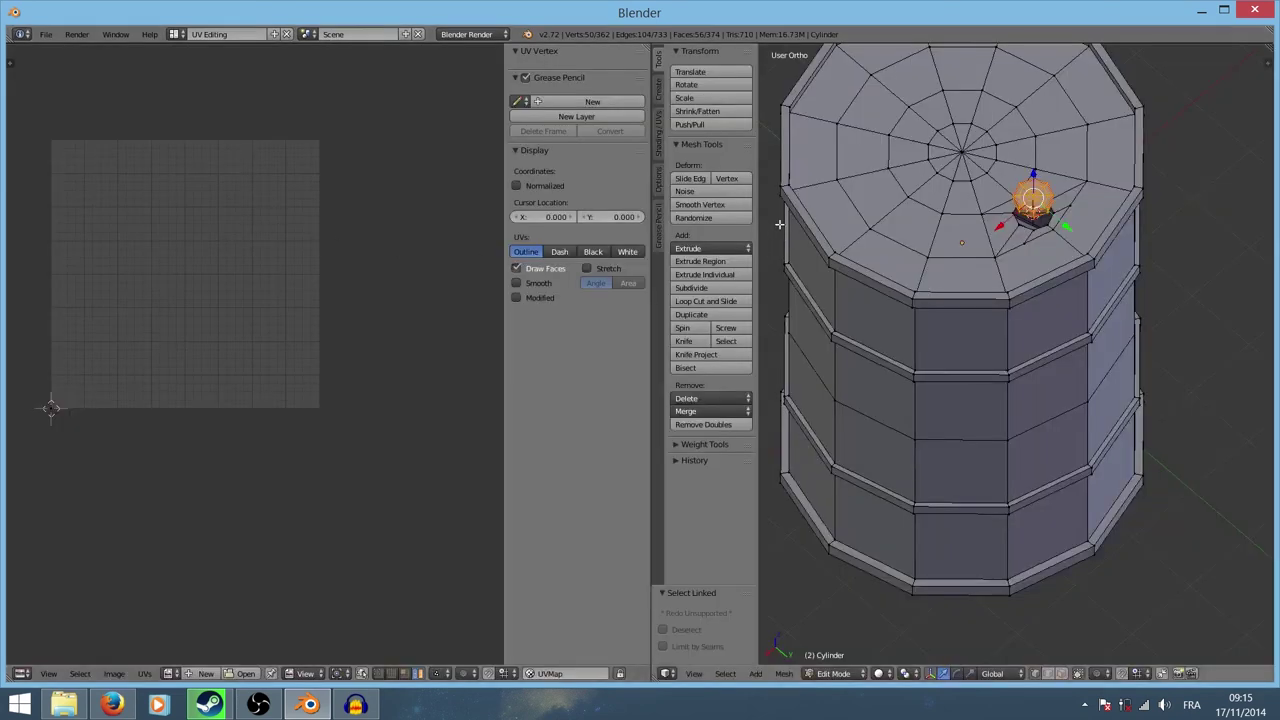
key(u)
click(772, 155)
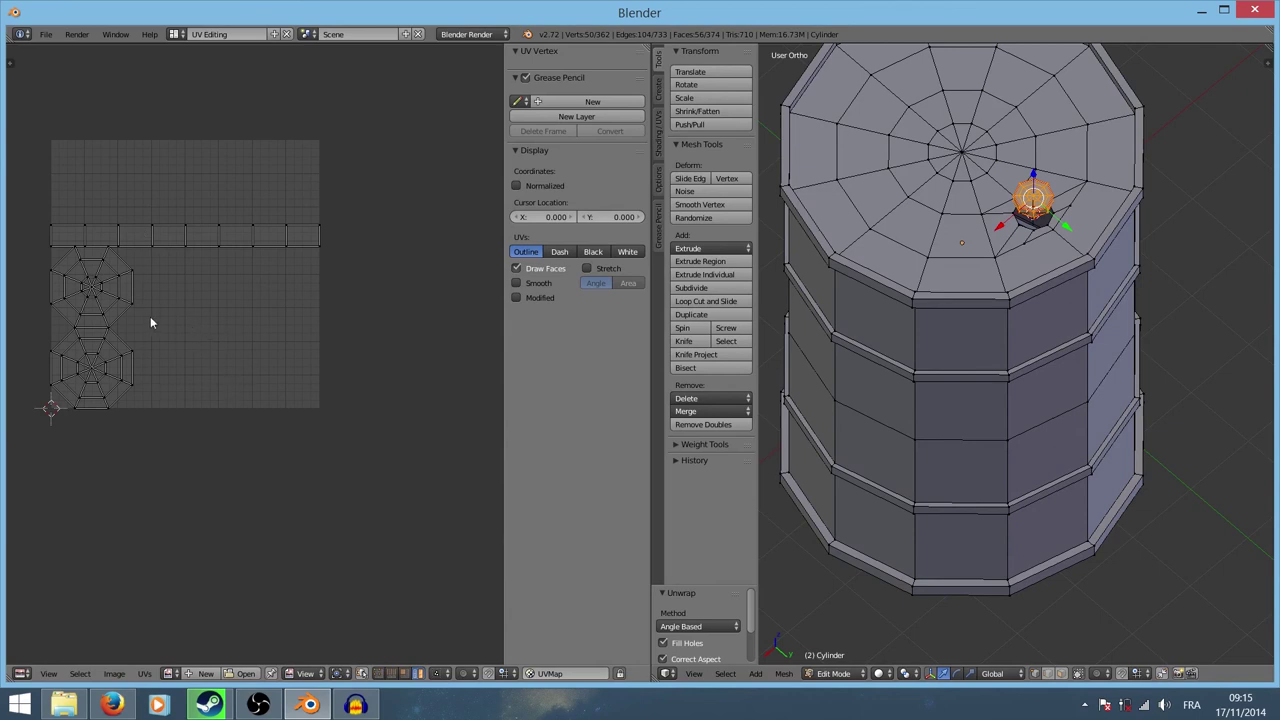
Step: Select all UVs and apply Average Islands Scale to even out island sizes
key(a)
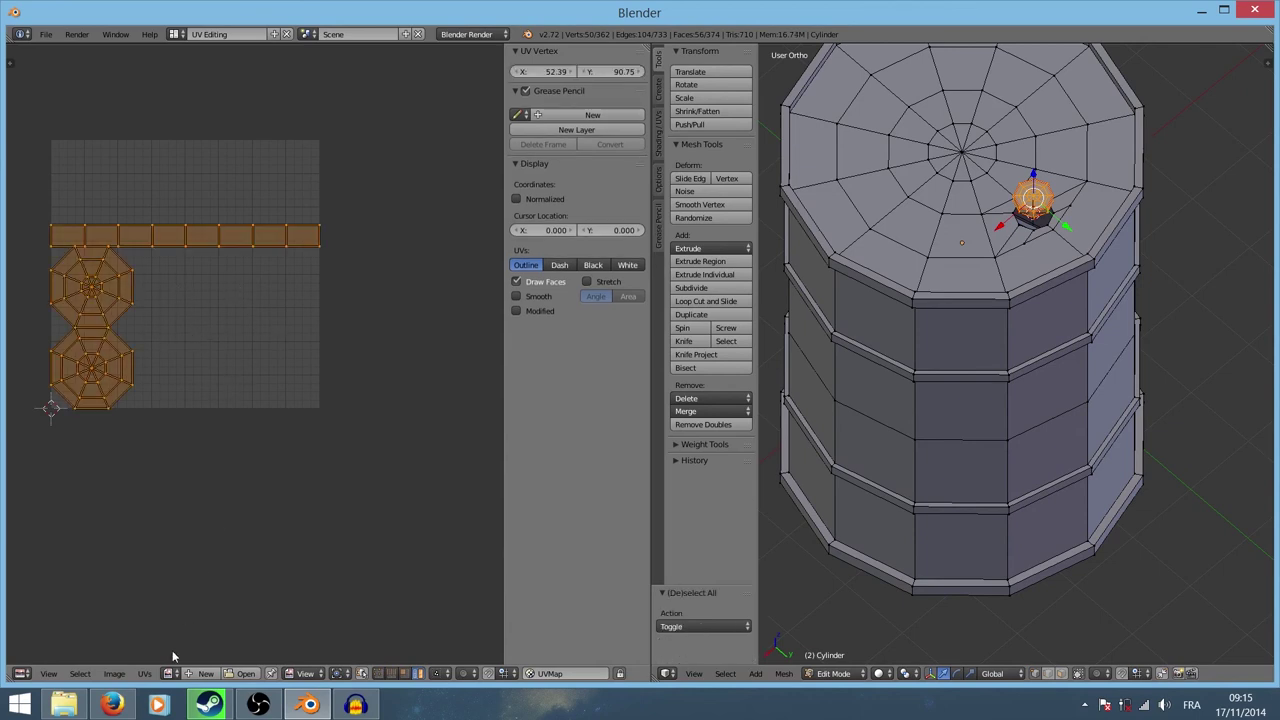
key(a)
key(a)
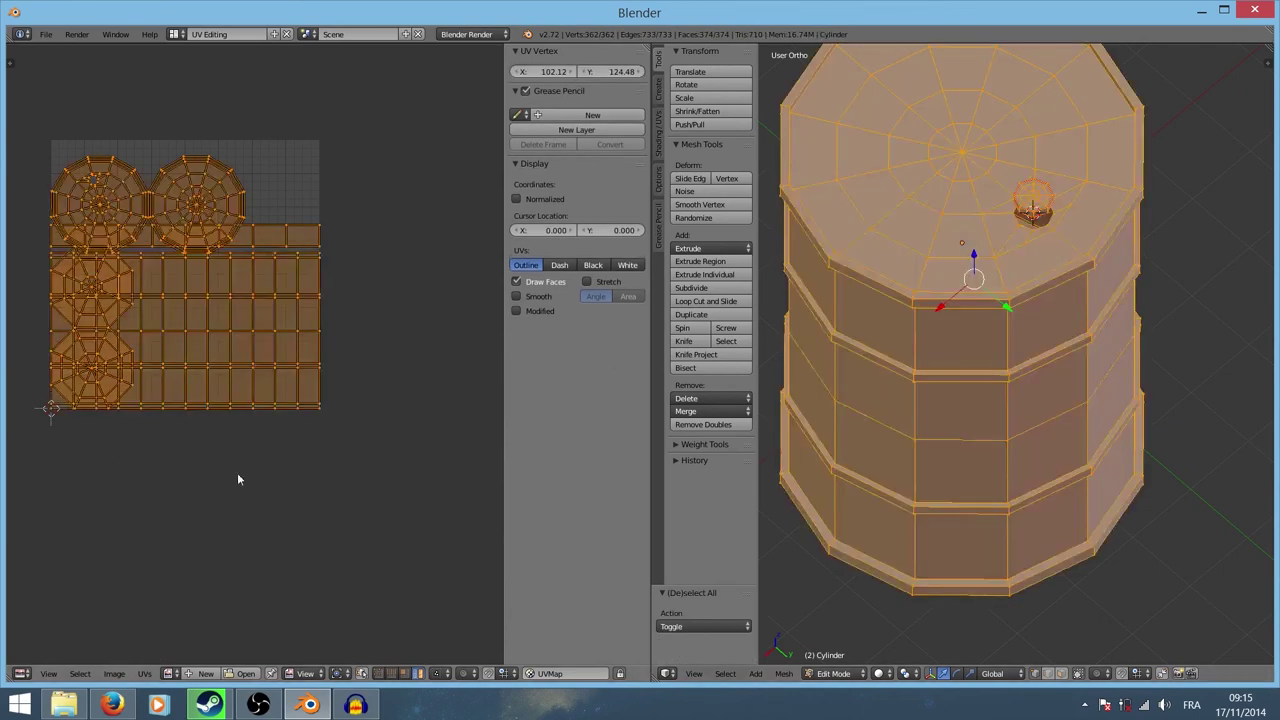
click(145, 673)
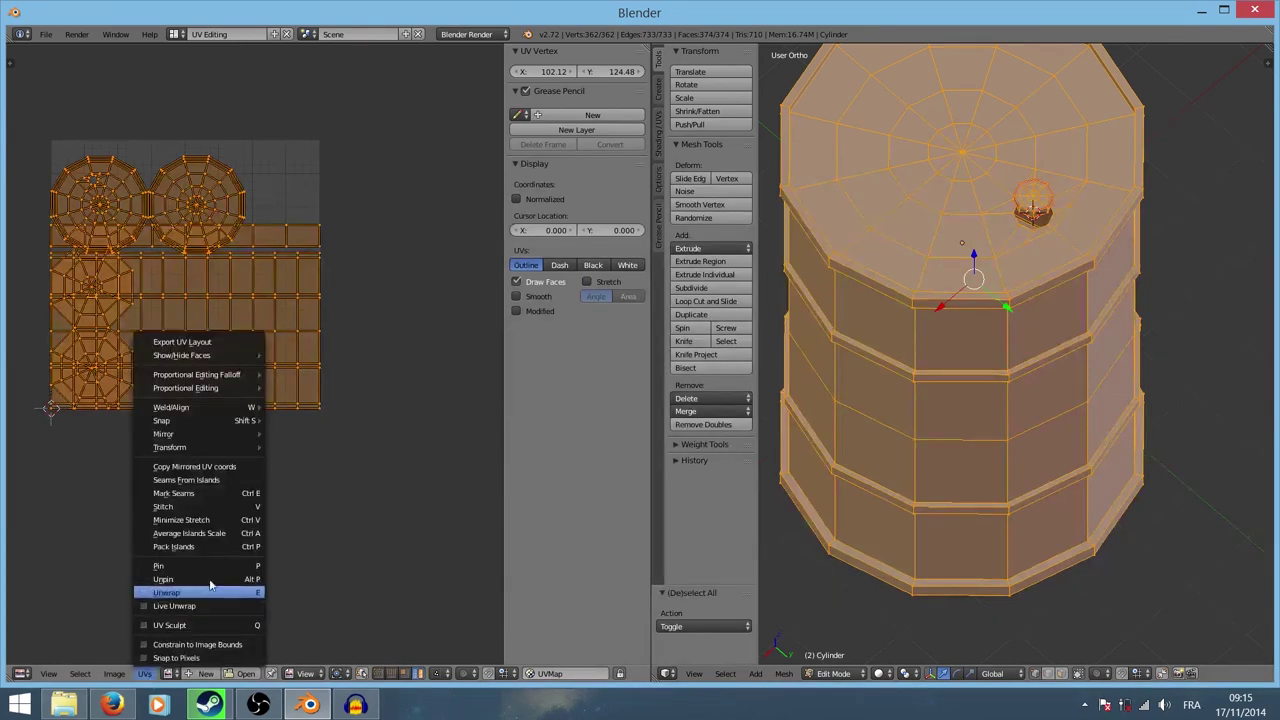
click(209, 535)
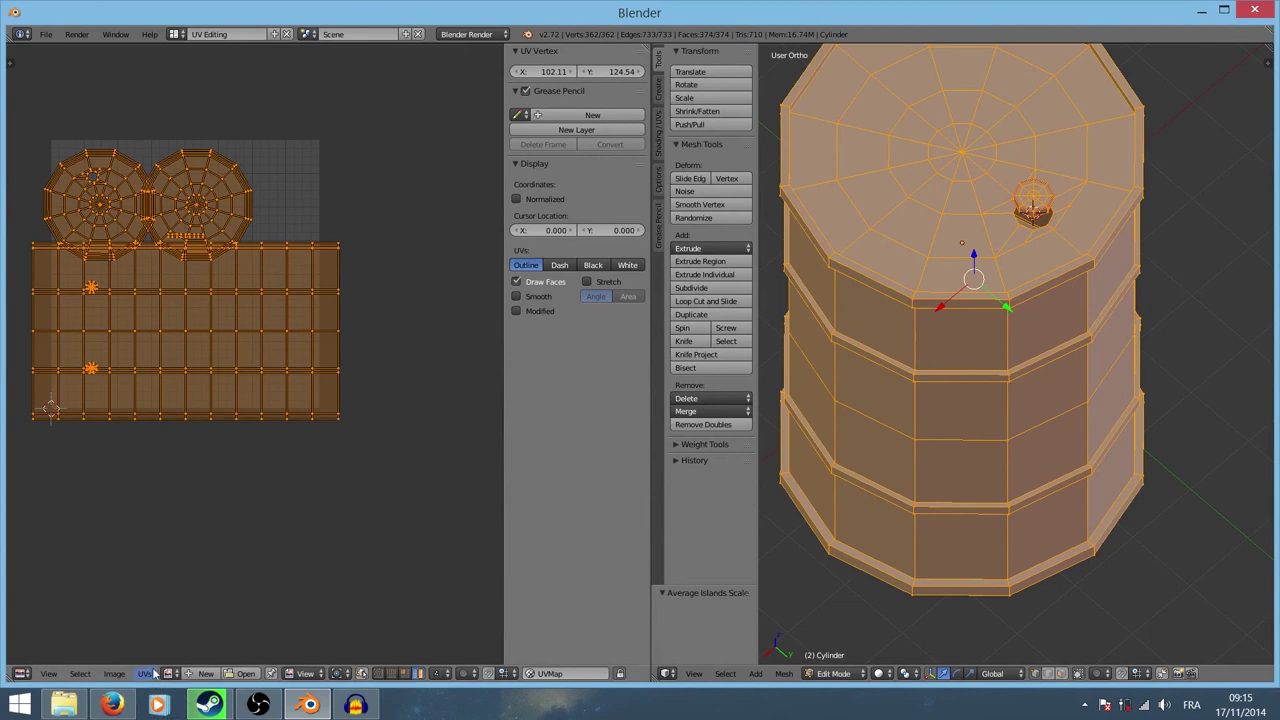
click(145, 673)
Step: Pack the UV islands and zoom in on the small bung islands
click(210, 546)
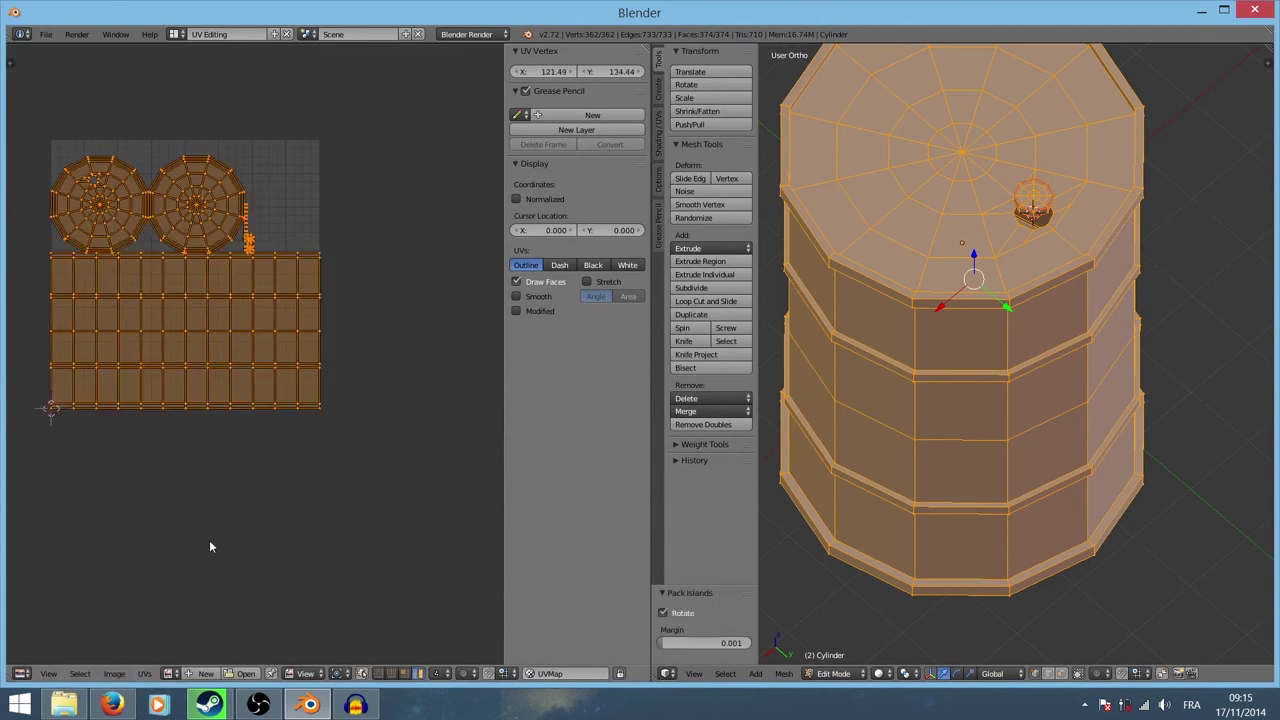
scroll(260, 410, up, 5)
middle_drag(280, 293, 254, 353)
scroll(254, 371, down, 2)
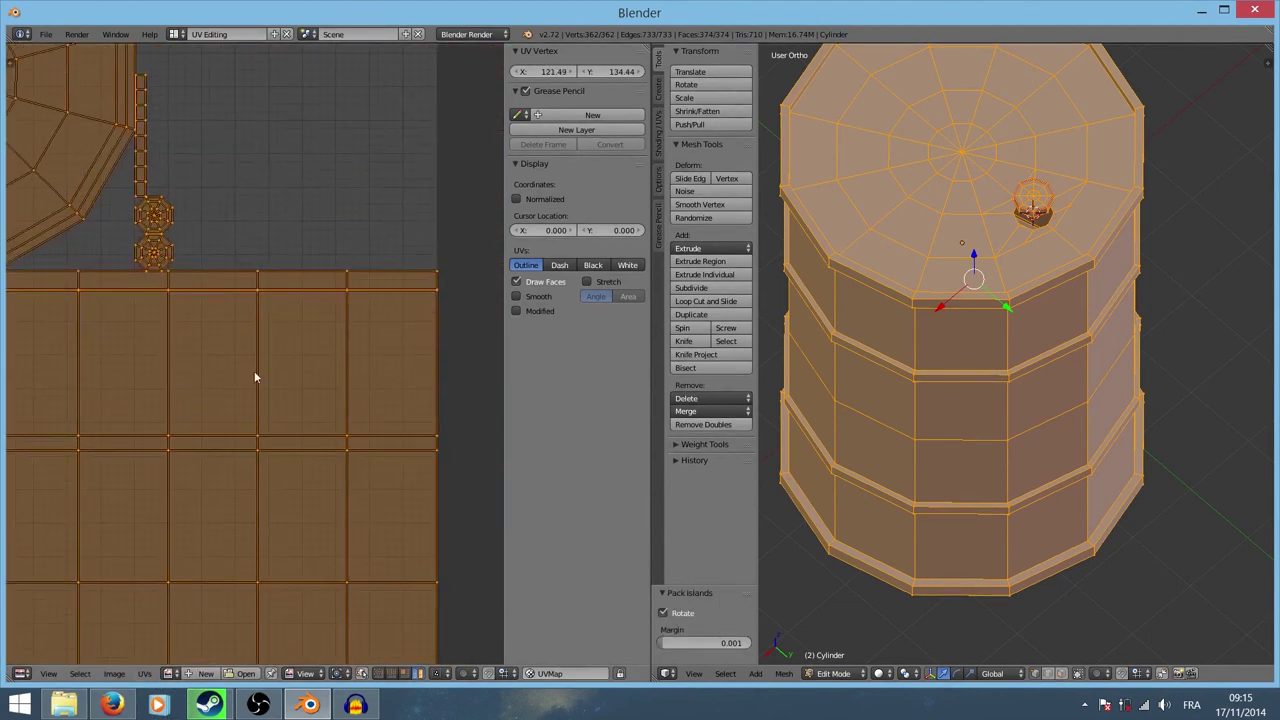
scroll(259, 208, up, 2)
scroll(259, 208, down, 2)
scroll(214, 341, up, 2)
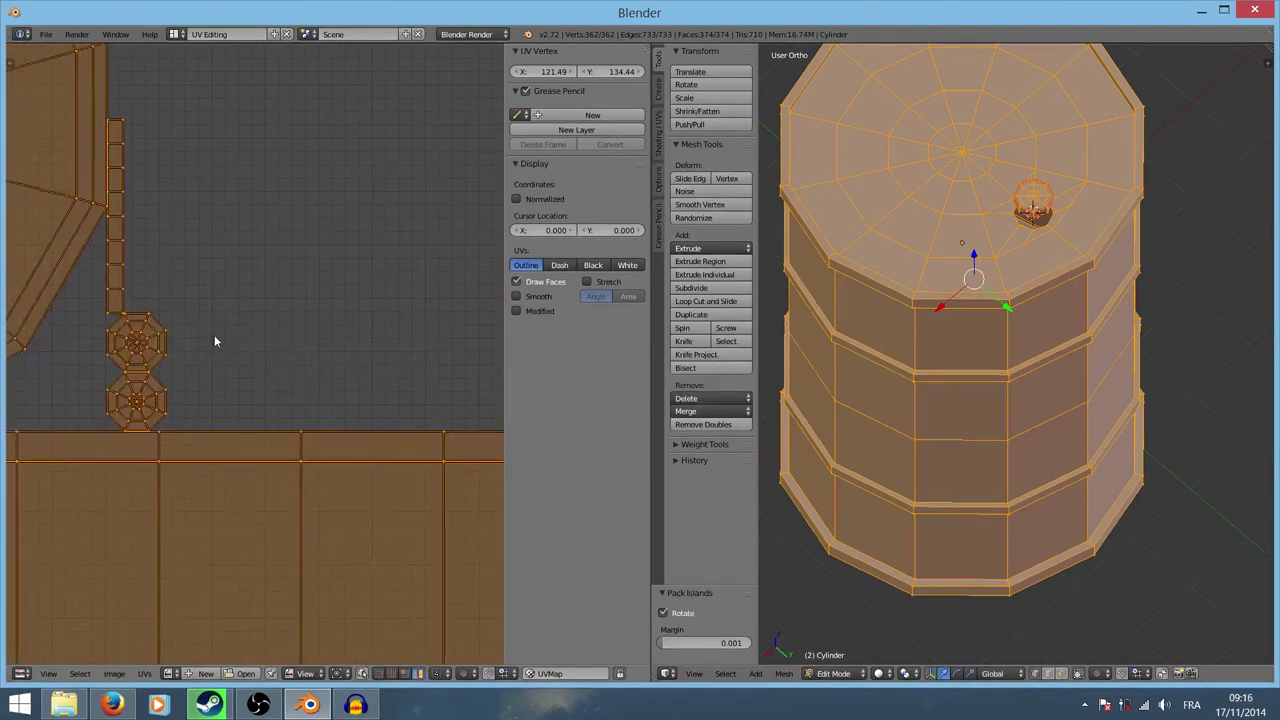
Step: Move the upper octagon island up and right, and the vertical strip island rightward
right_click(152, 368)
key(g)
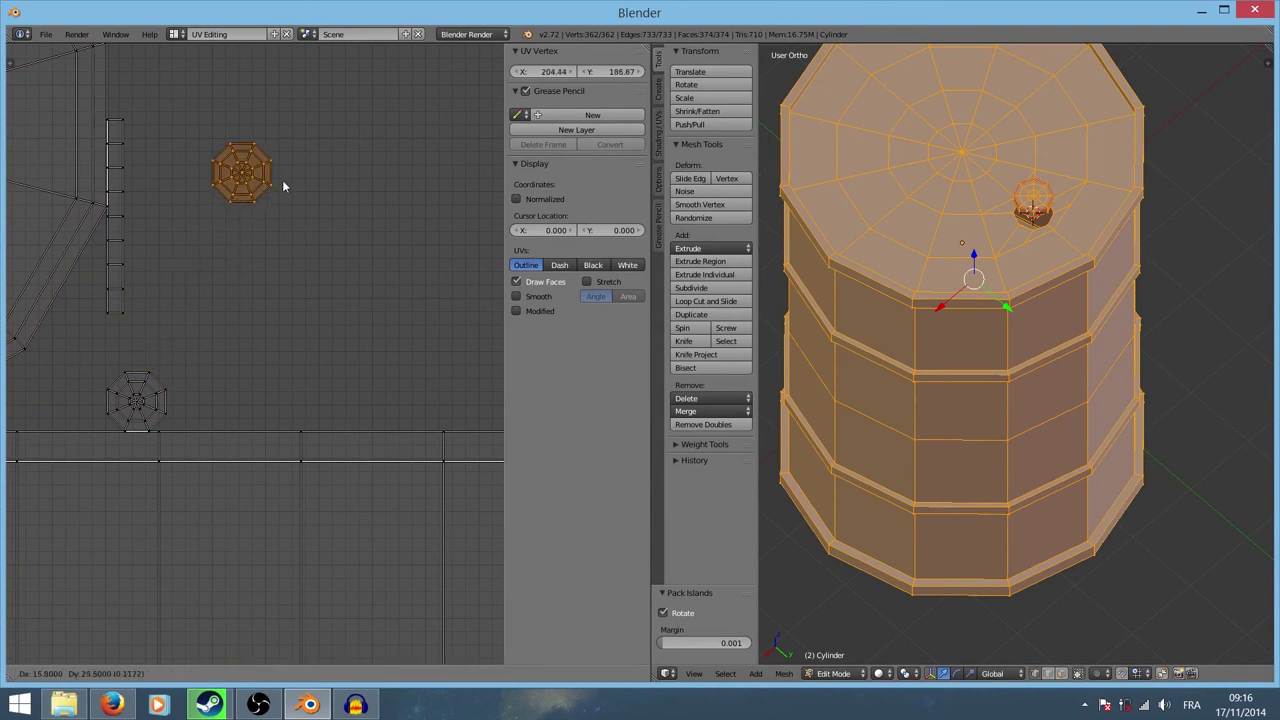
click(282, 184)
right_click(120, 262)
key(g)
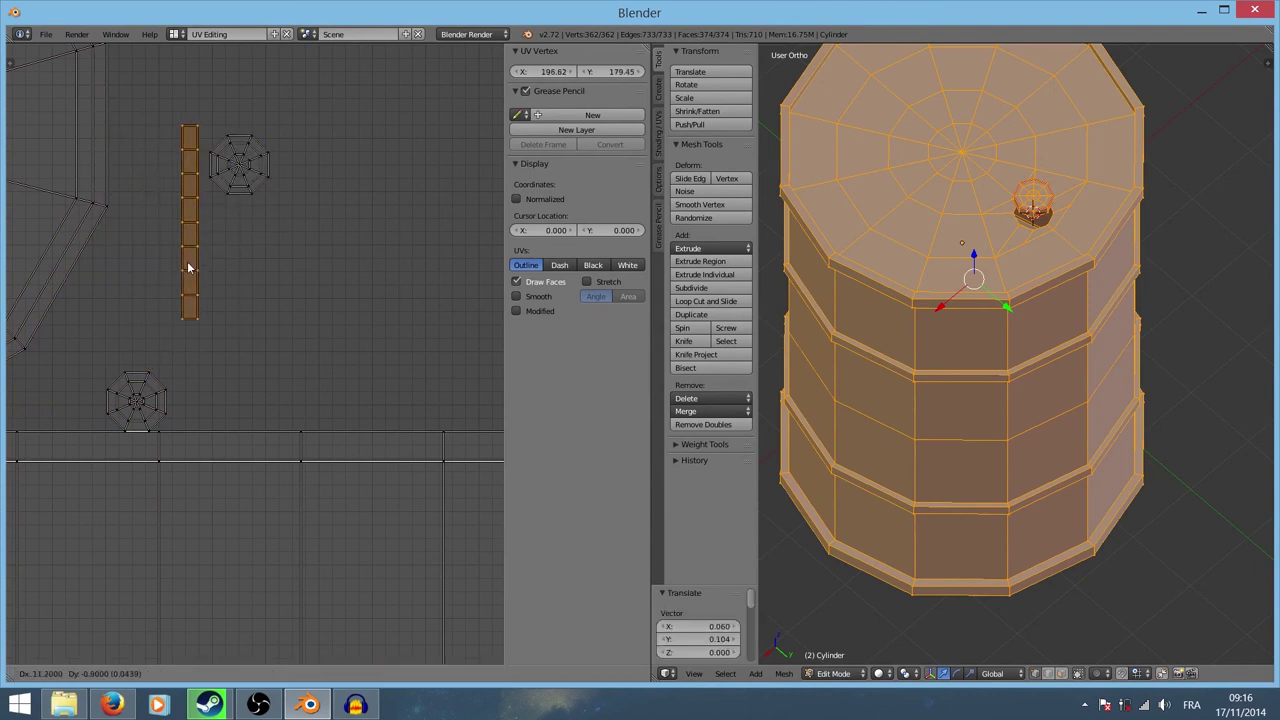
click(175, 275)
Step: Move the lower octagon island upward beside the cap discs, then deselect all UVs
right_click(134, 400)
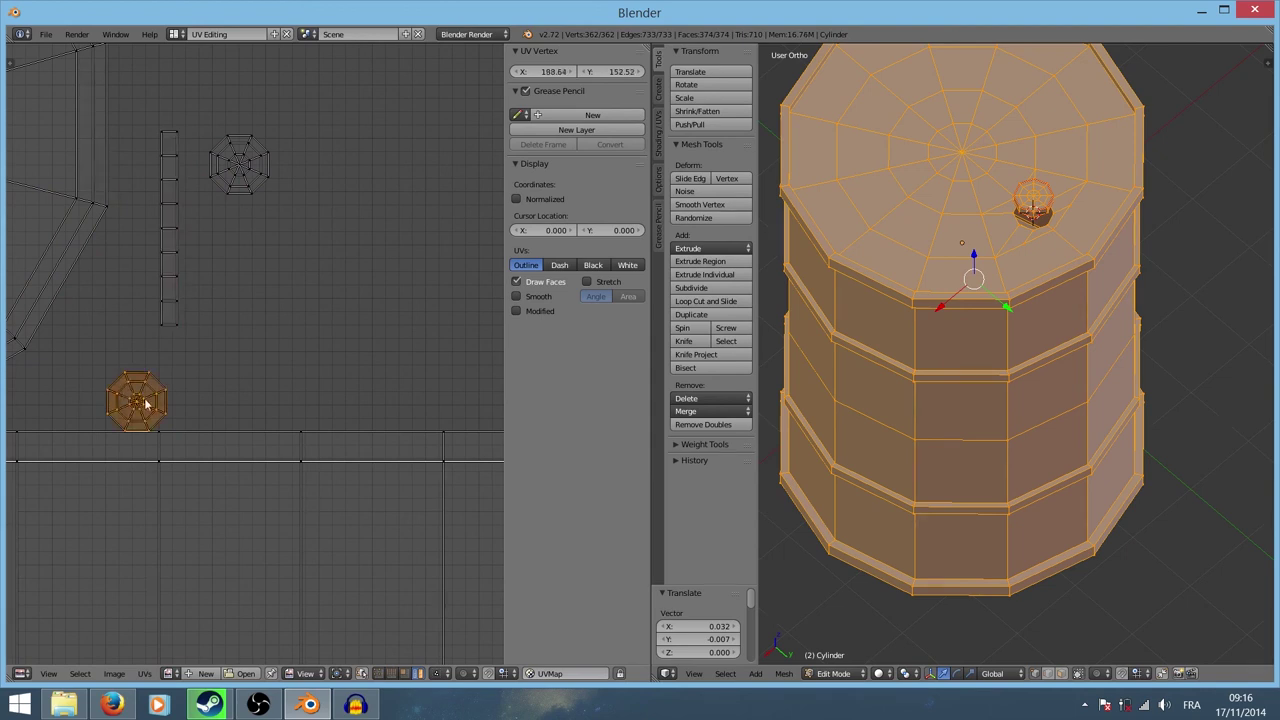
key(g)
click(256, 289)
key(a)
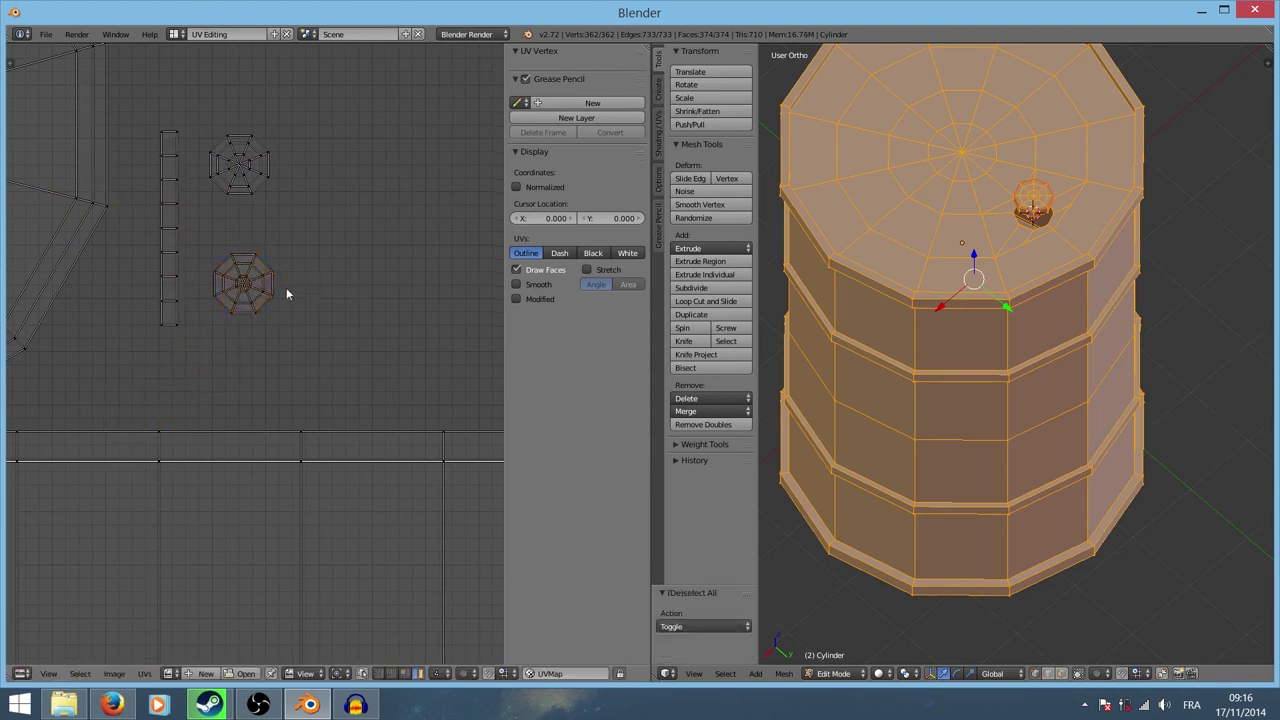
scroll(270, 330, down, 3)
scroll(300, 350, up, 2)
scroll(339, 348, down, 3)
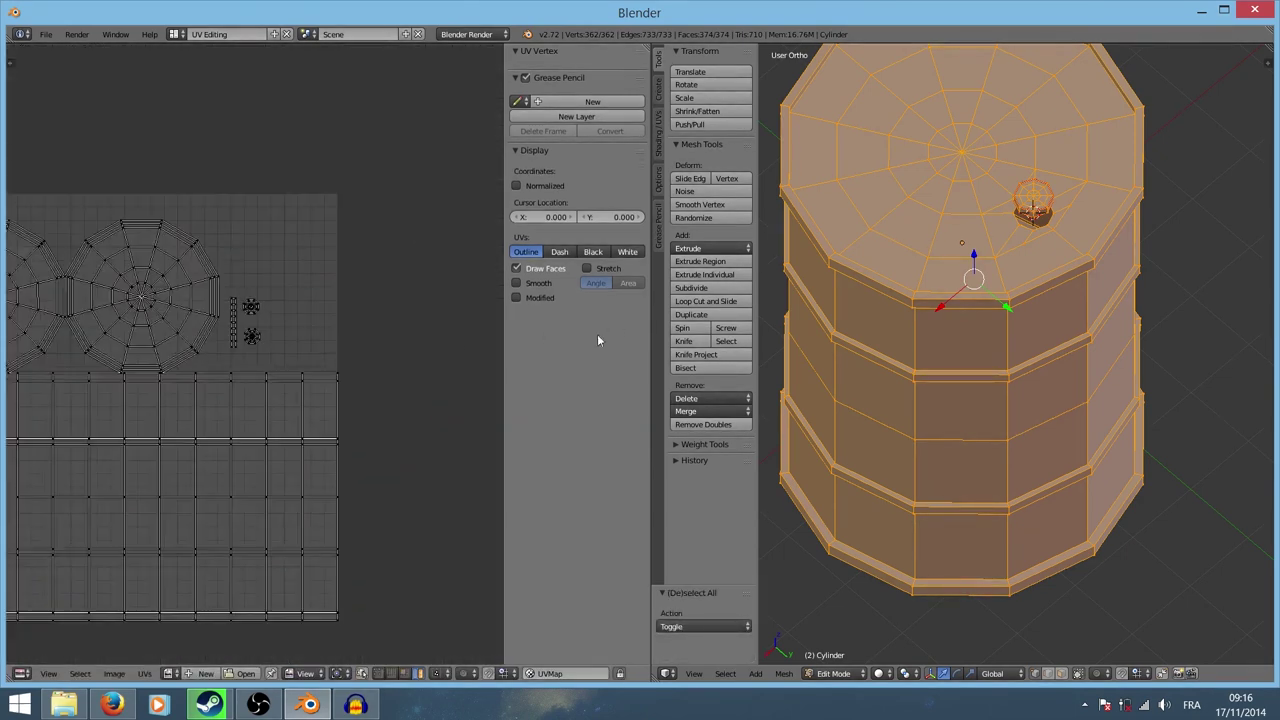
key(Tab)
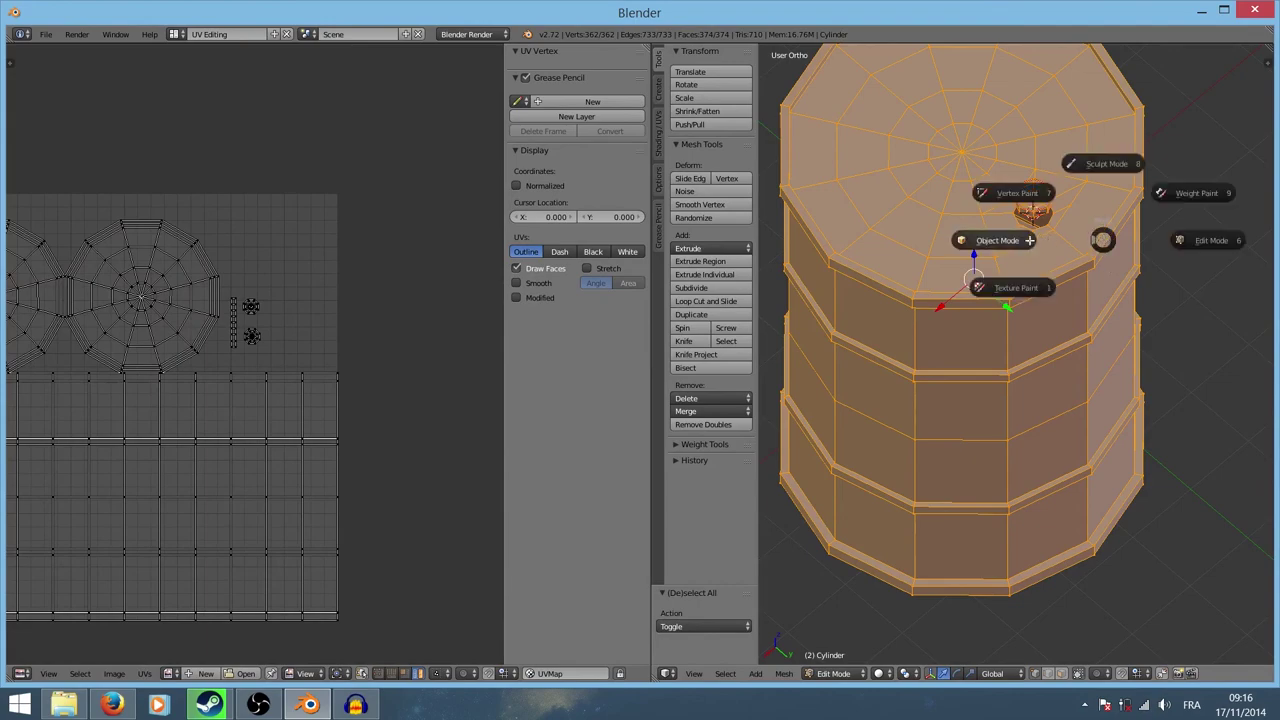